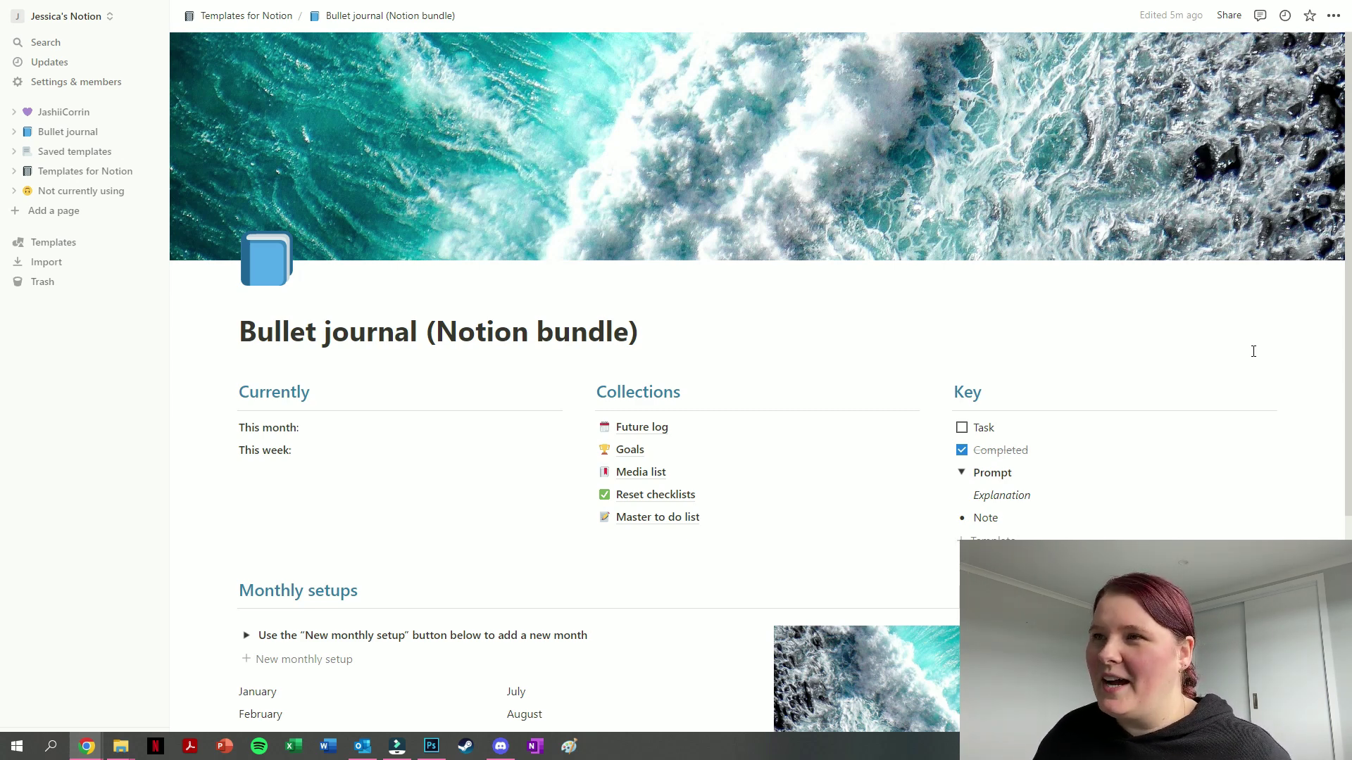
Step: Browse the page cover options, including Unsplash photos, without changing the cover
scroll(1087, 376, "down", 5)
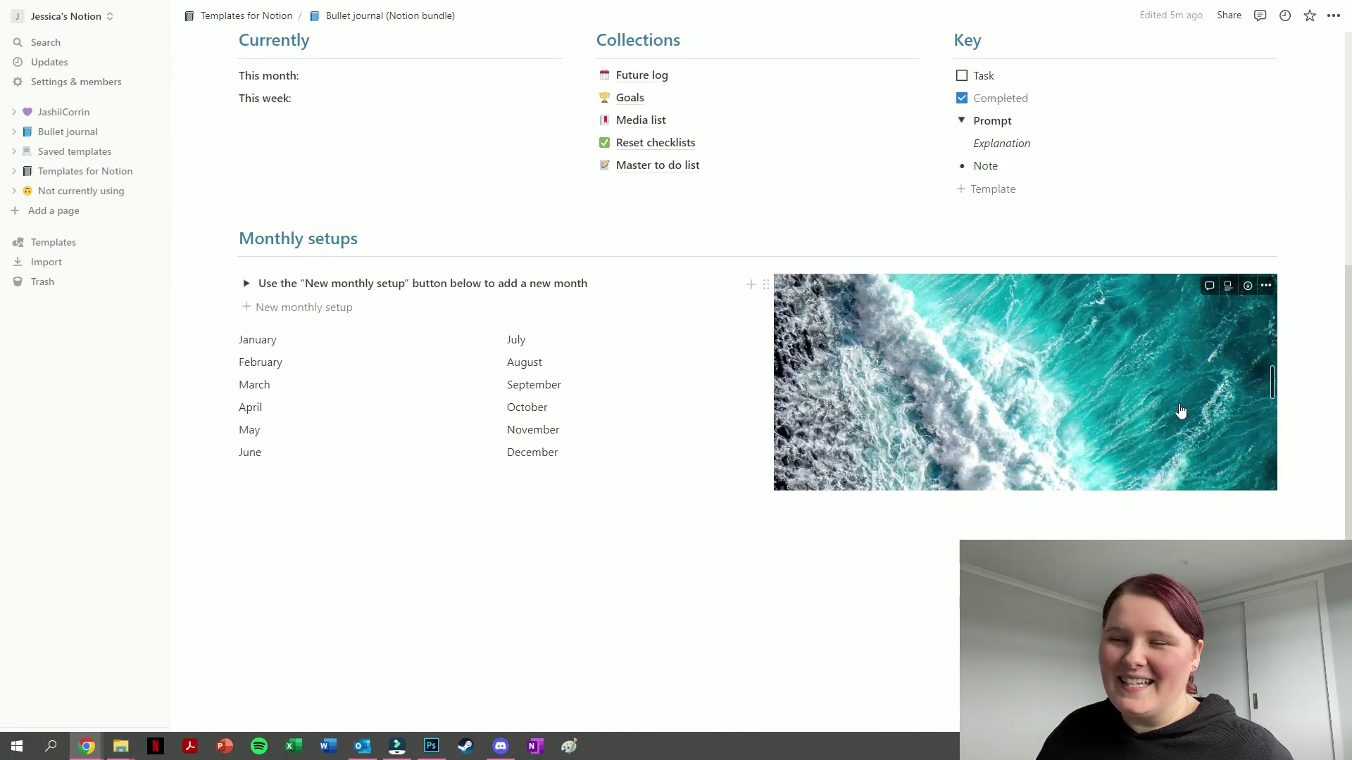
scroll(1203, 198, "up", 1)
scroll(1203, 198, "up", 5)
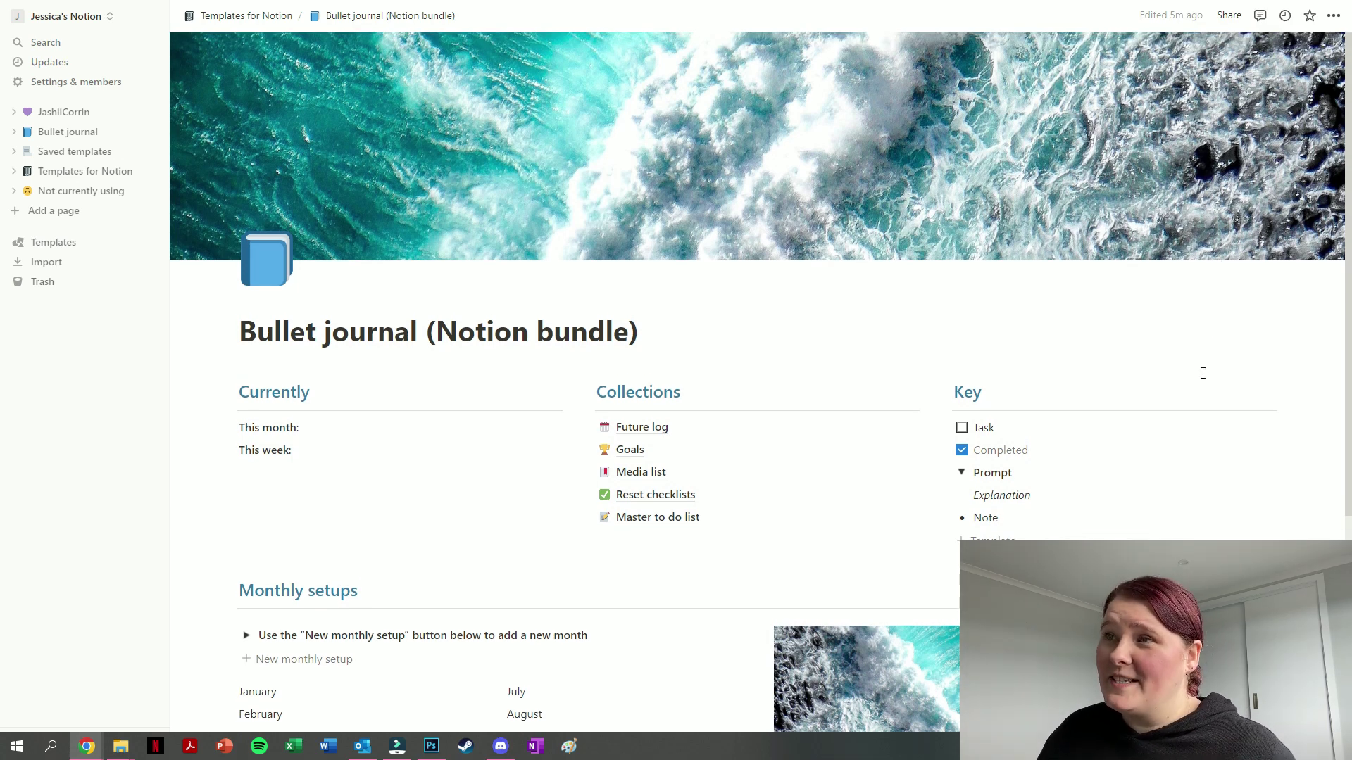
left_click(1188, 248)
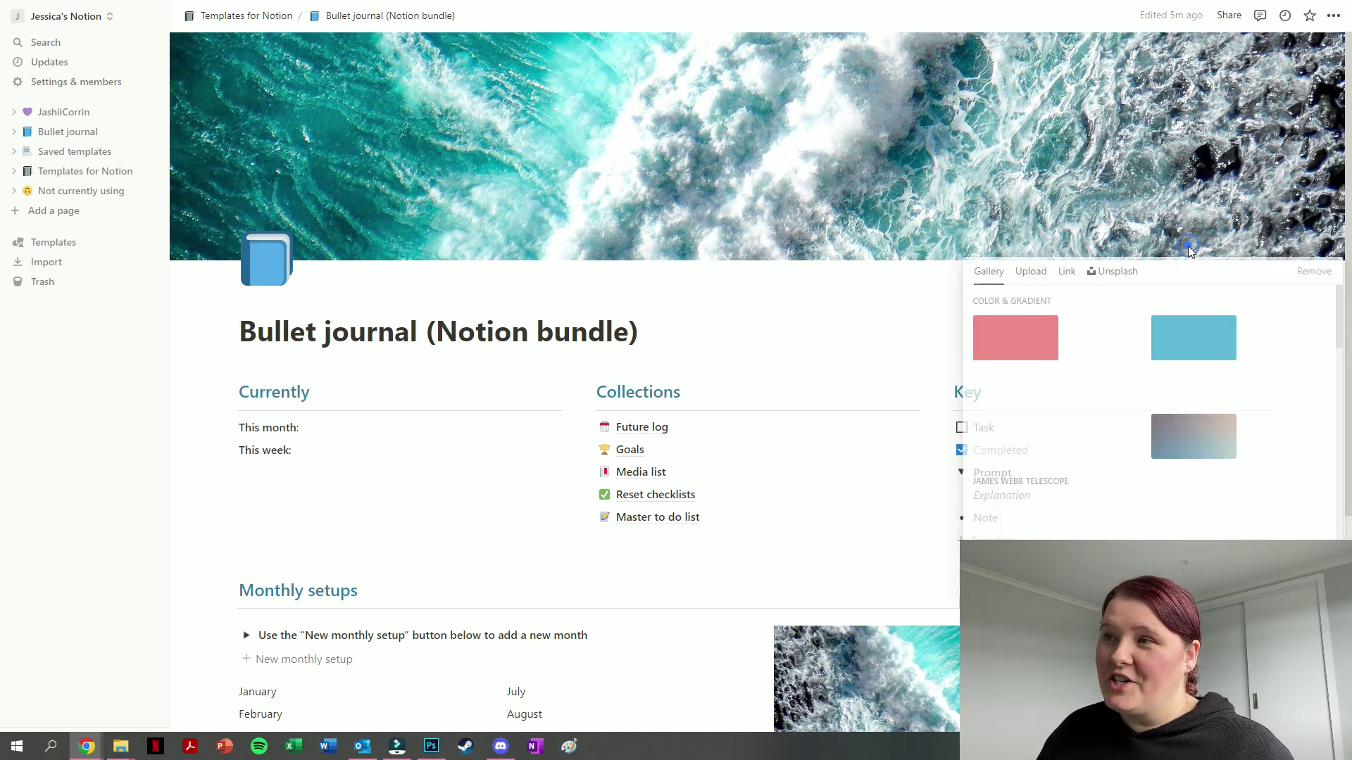
scroll(1211, 436, "down", 2)
scroll(1210, 434, "up", 2)
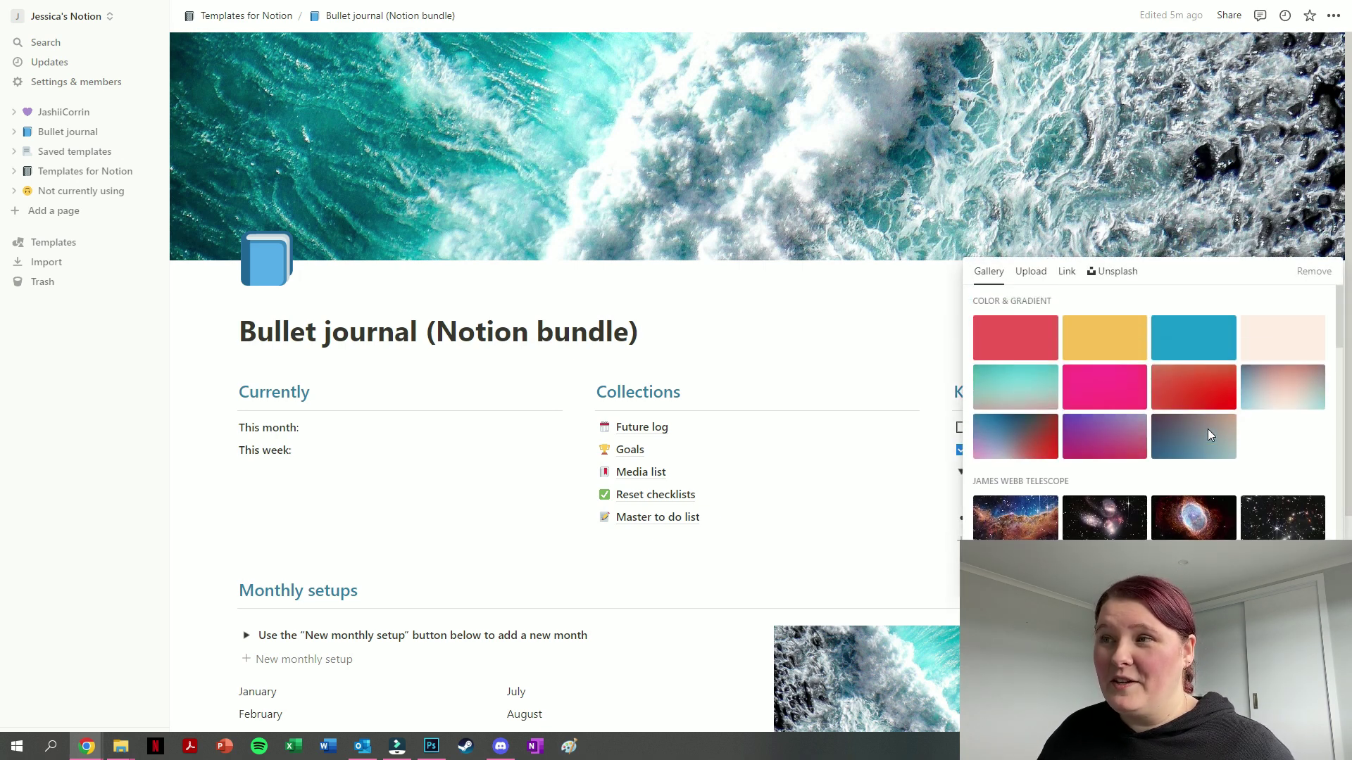
left_click(1124, 273)
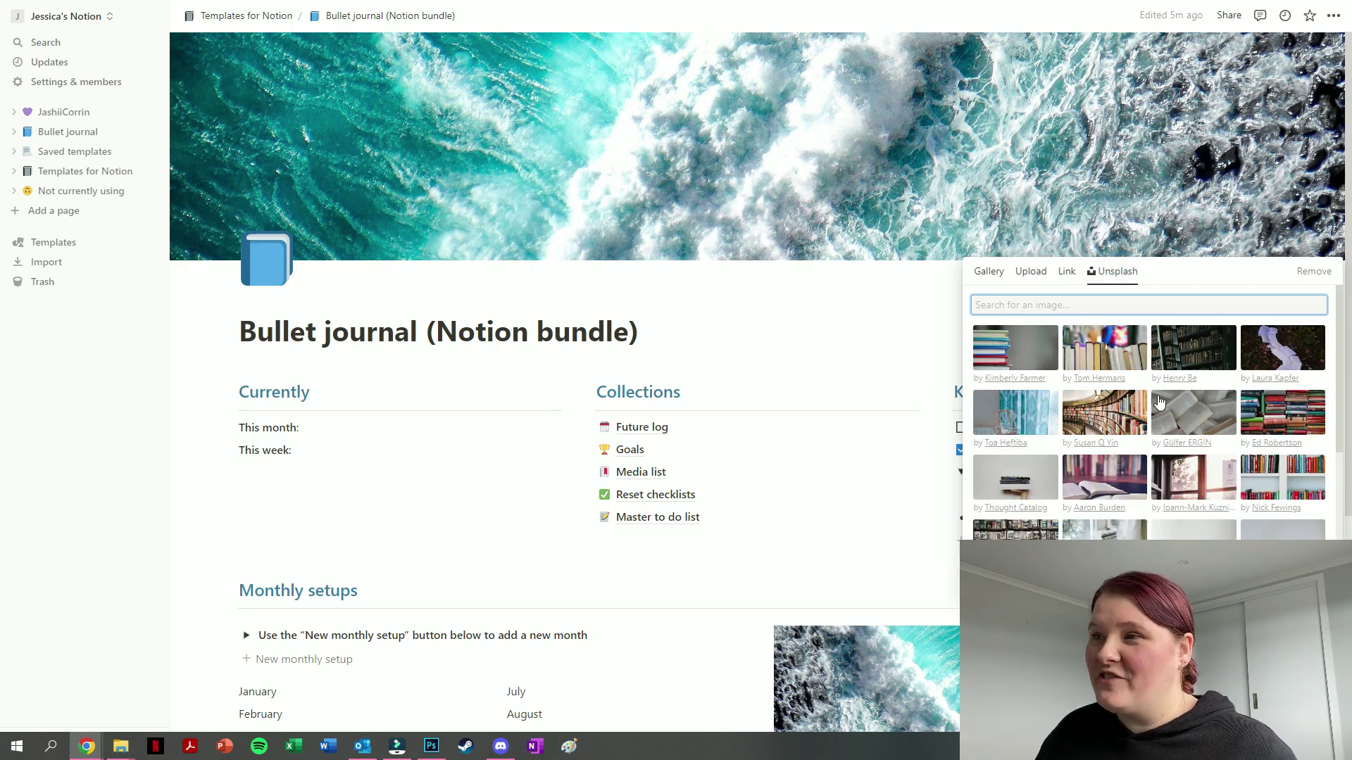
left_click(929, 339)
Step: Look at the ocean image block's actions without choosing any of them
scroll(1021, 498, "down", 5)
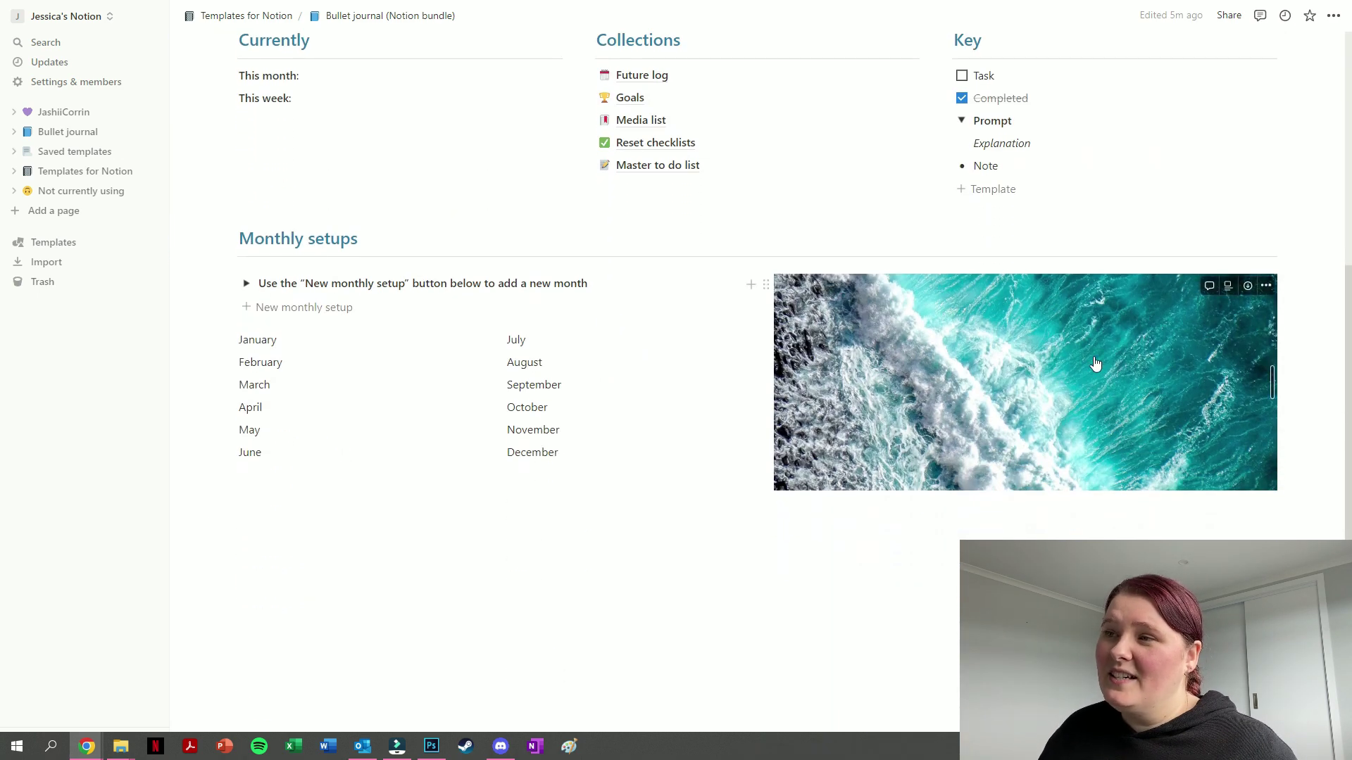
left_click(1266, 286)
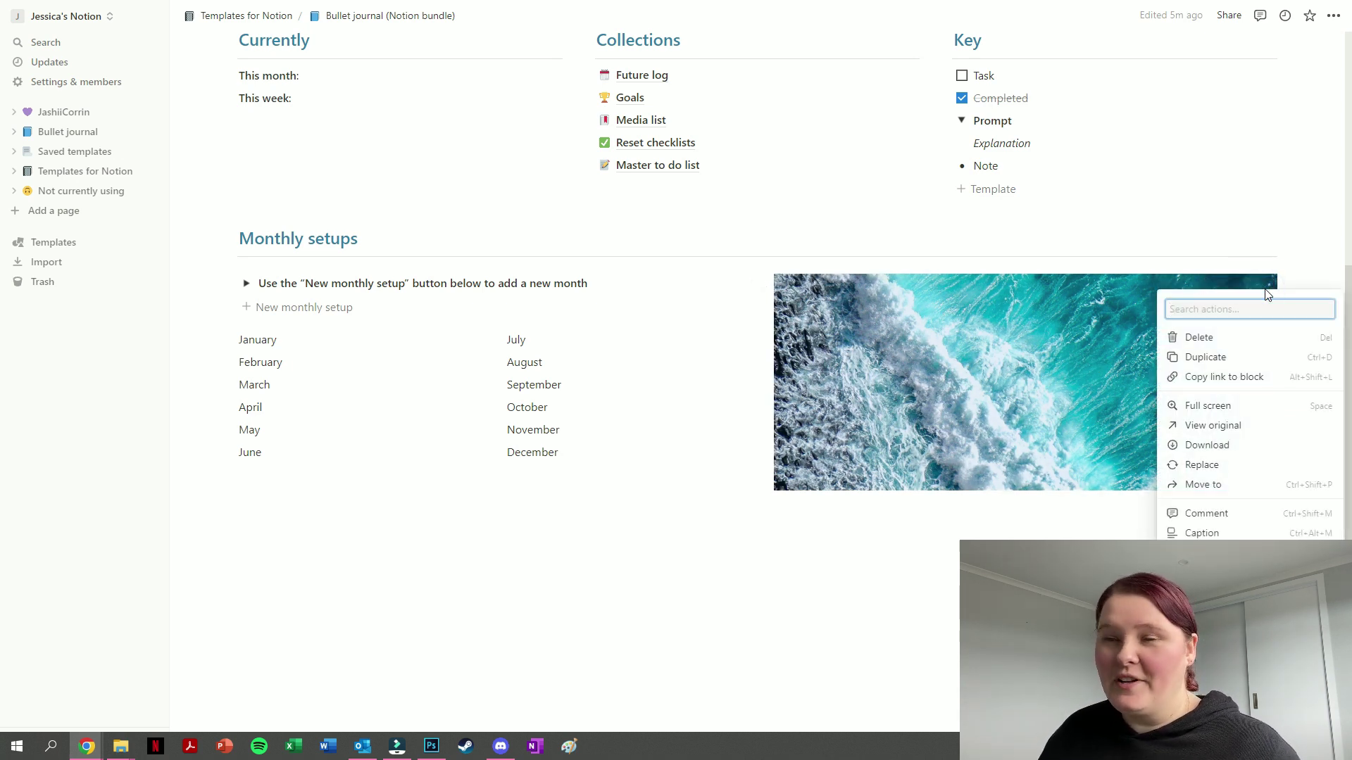
left_click(1224, 266)
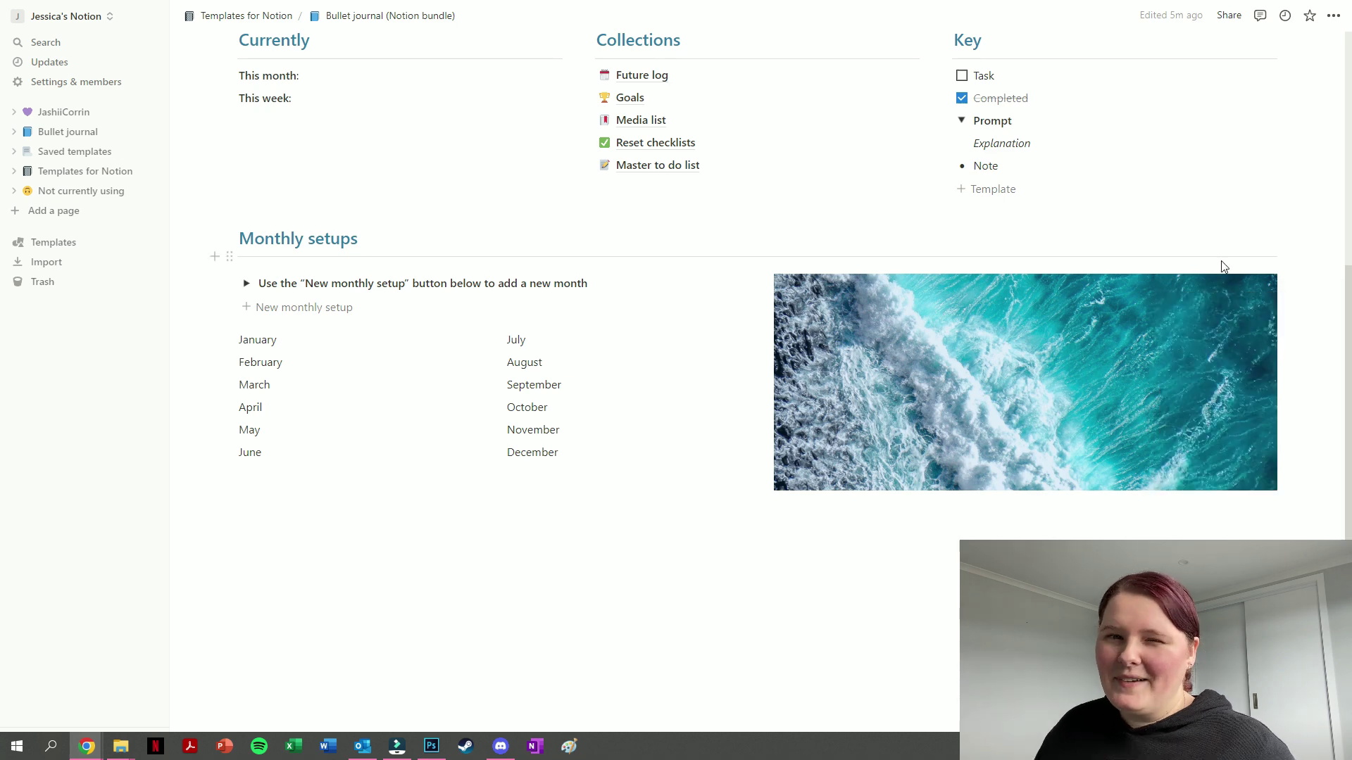
scroll(1223, 266, "up", 4)
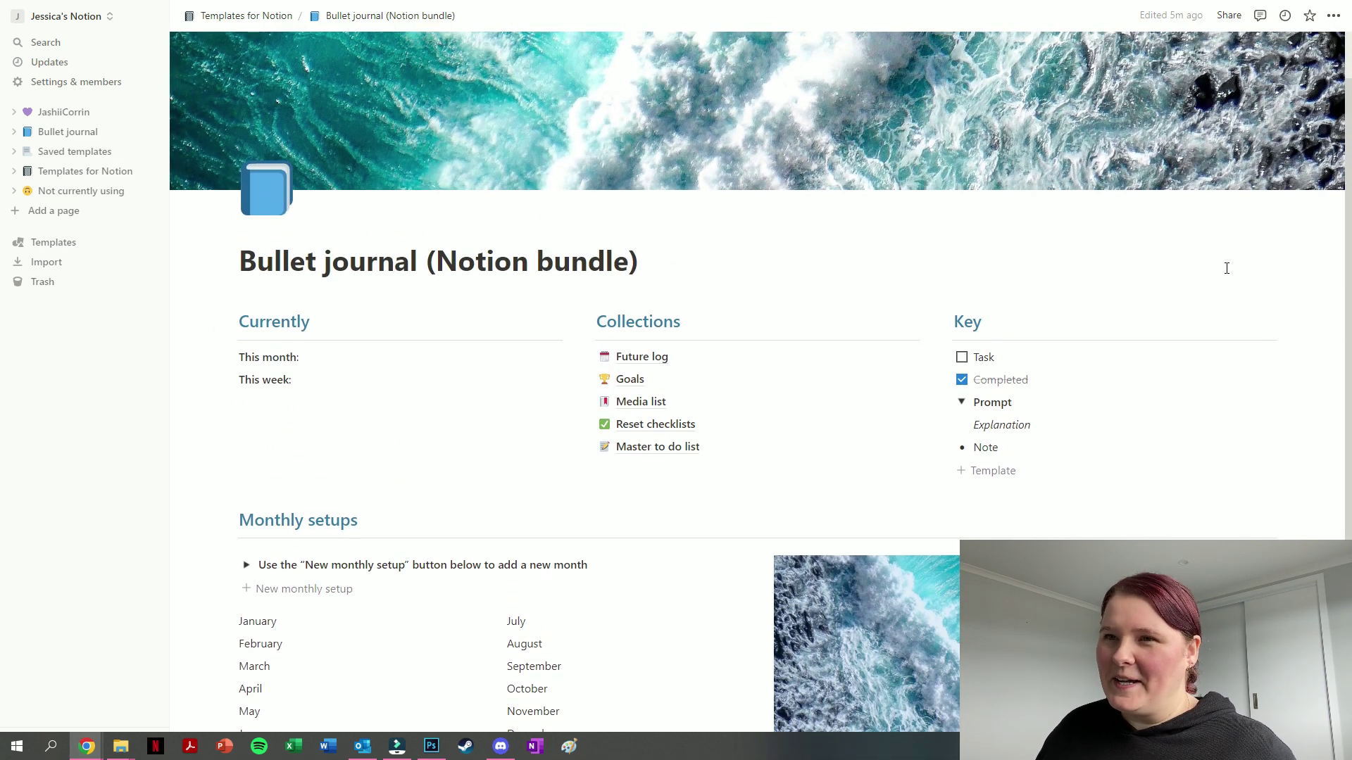
scroll(1245, 377, "up", 1)
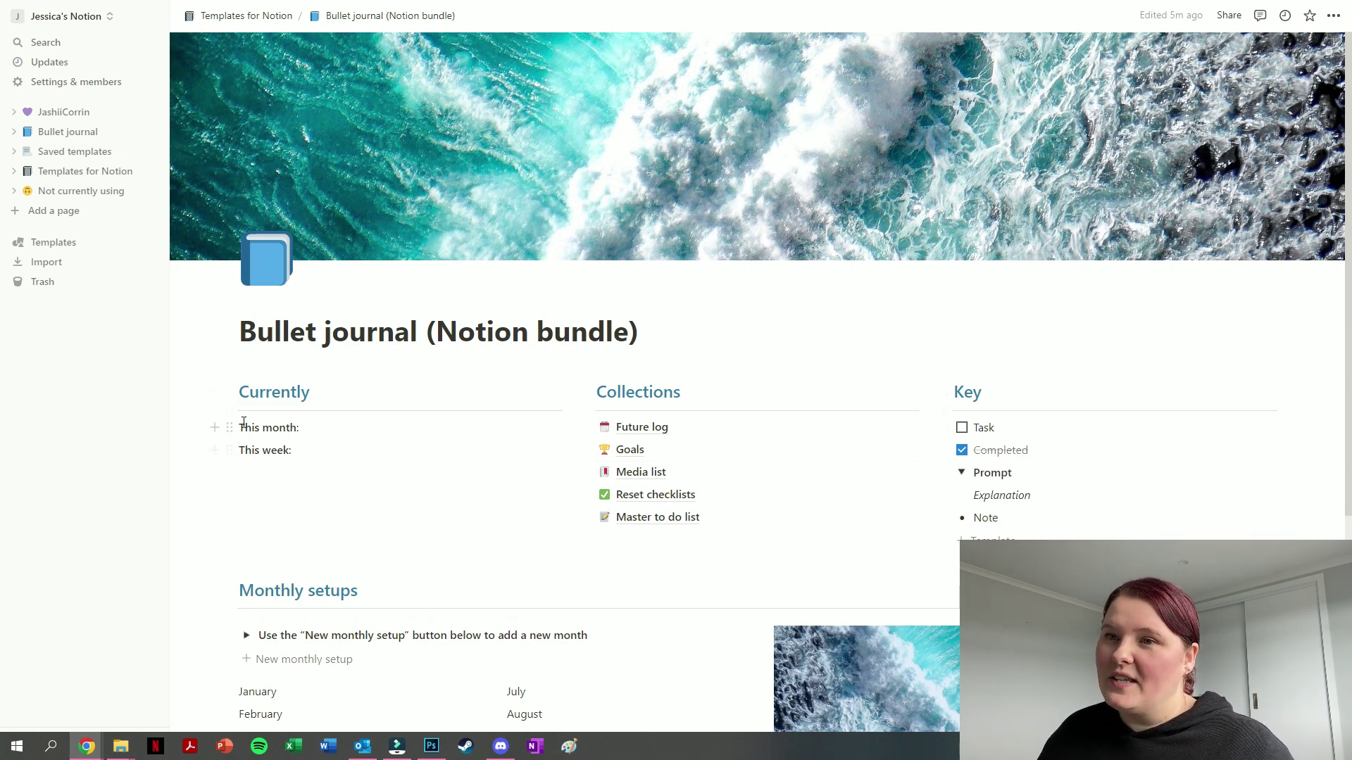
Step: Mention the October 2022 page after 'This month:', then remove the mention again
left_click(346, 430)
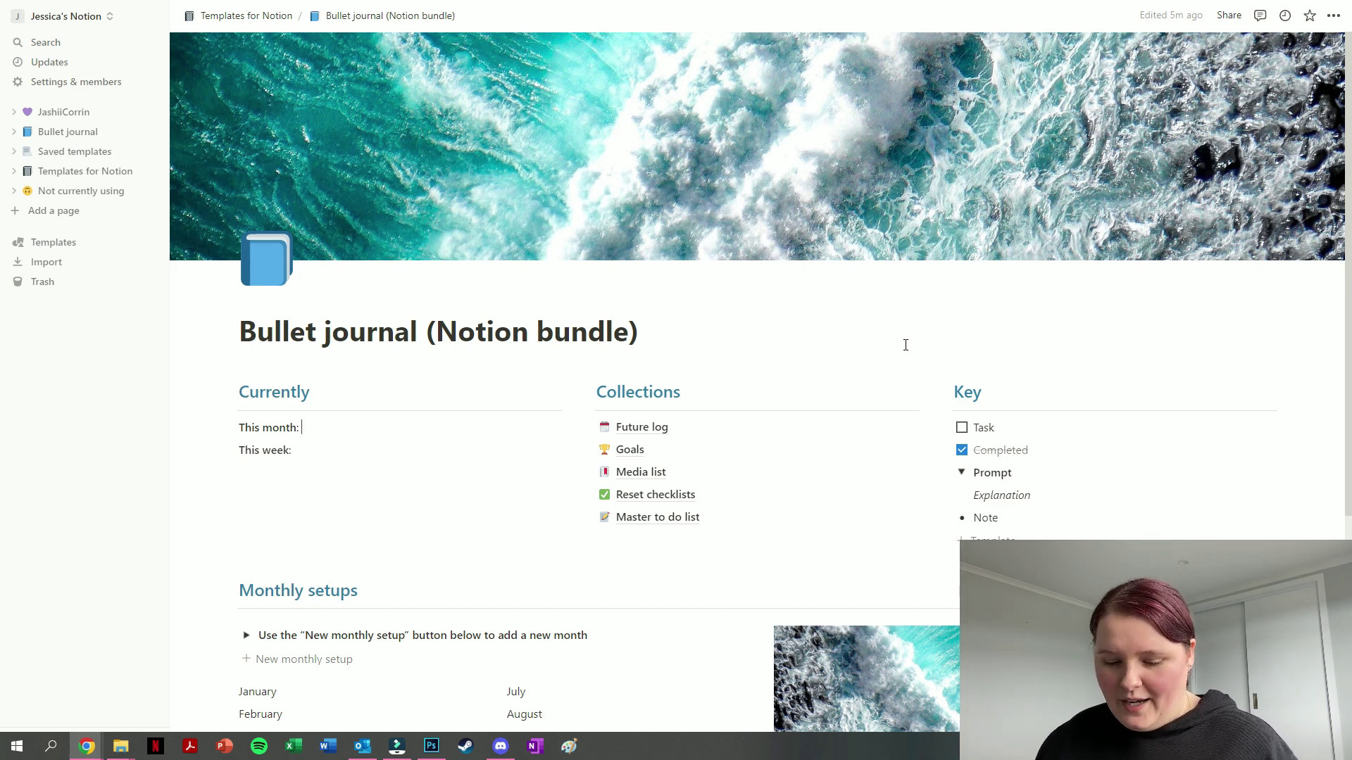
type("@")
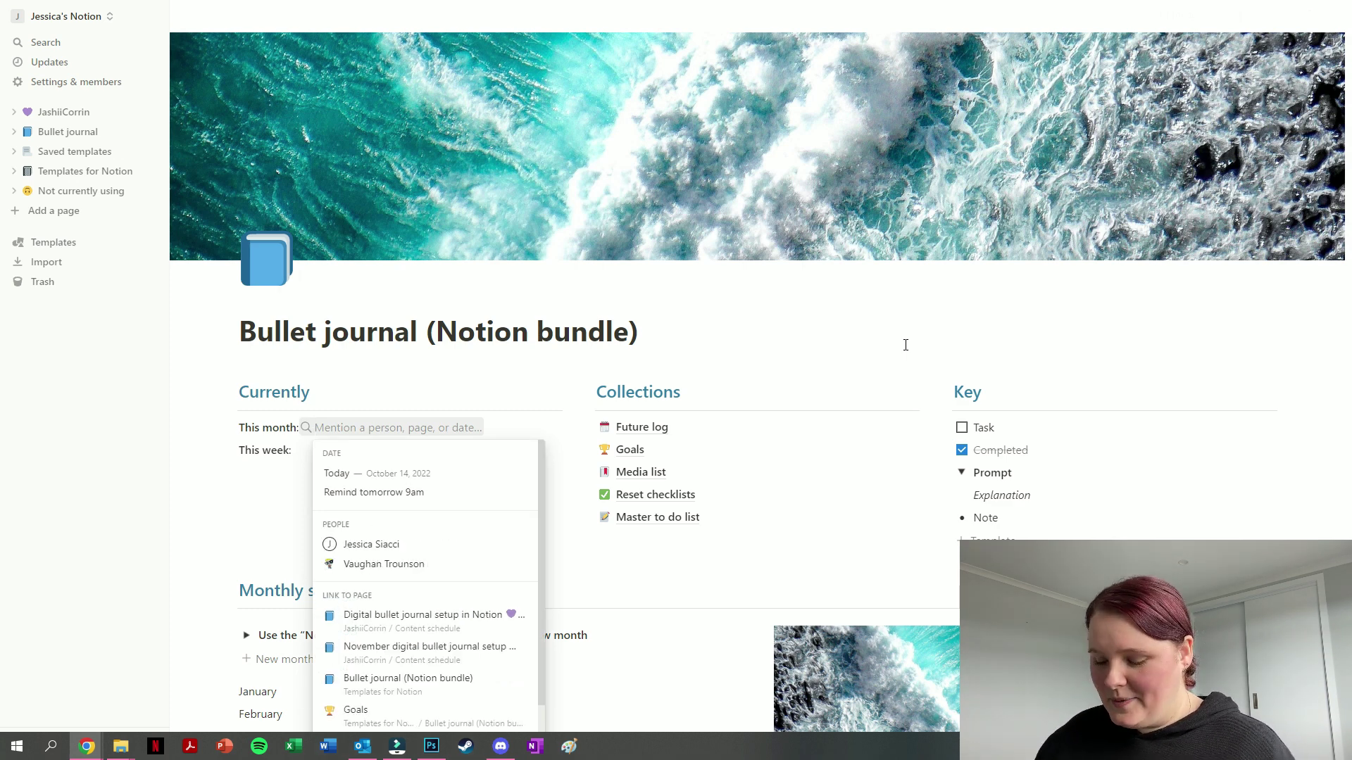
type("October")
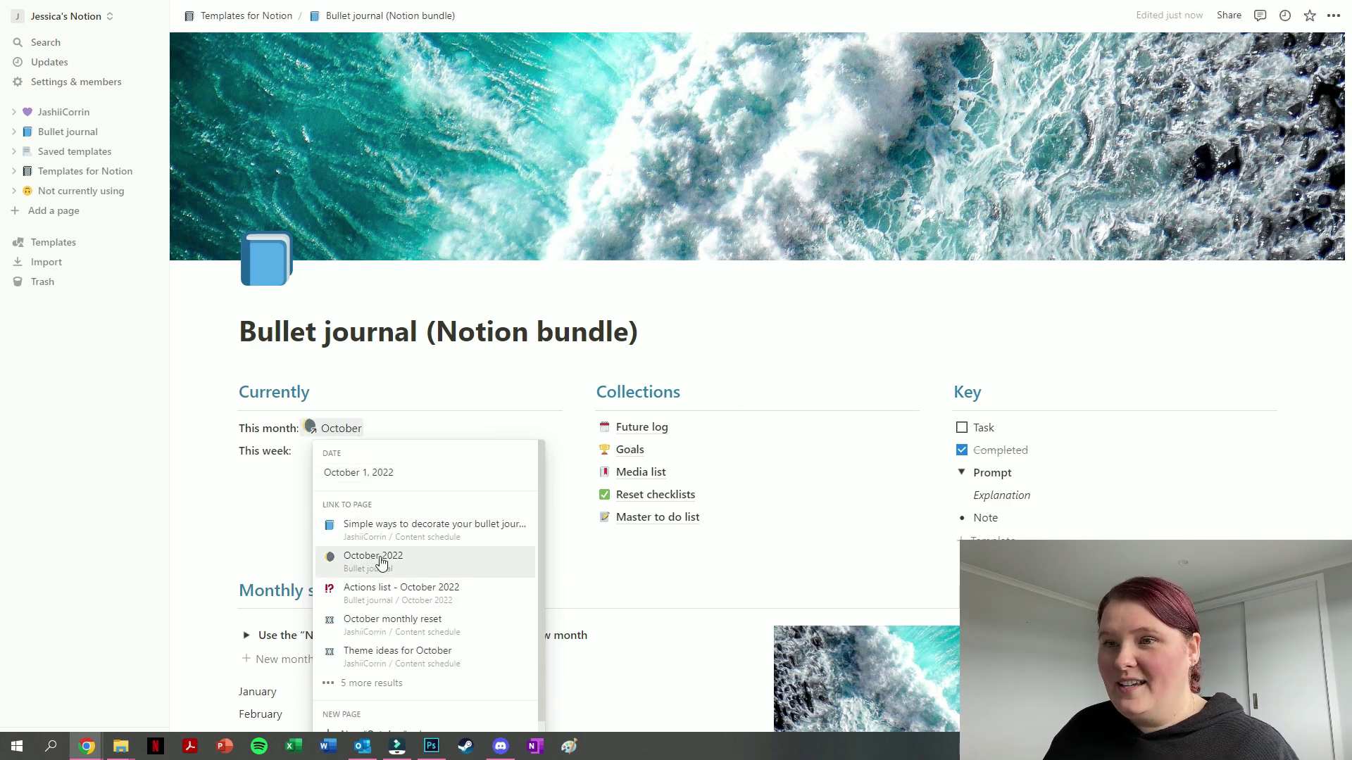
left_click(381, 562)
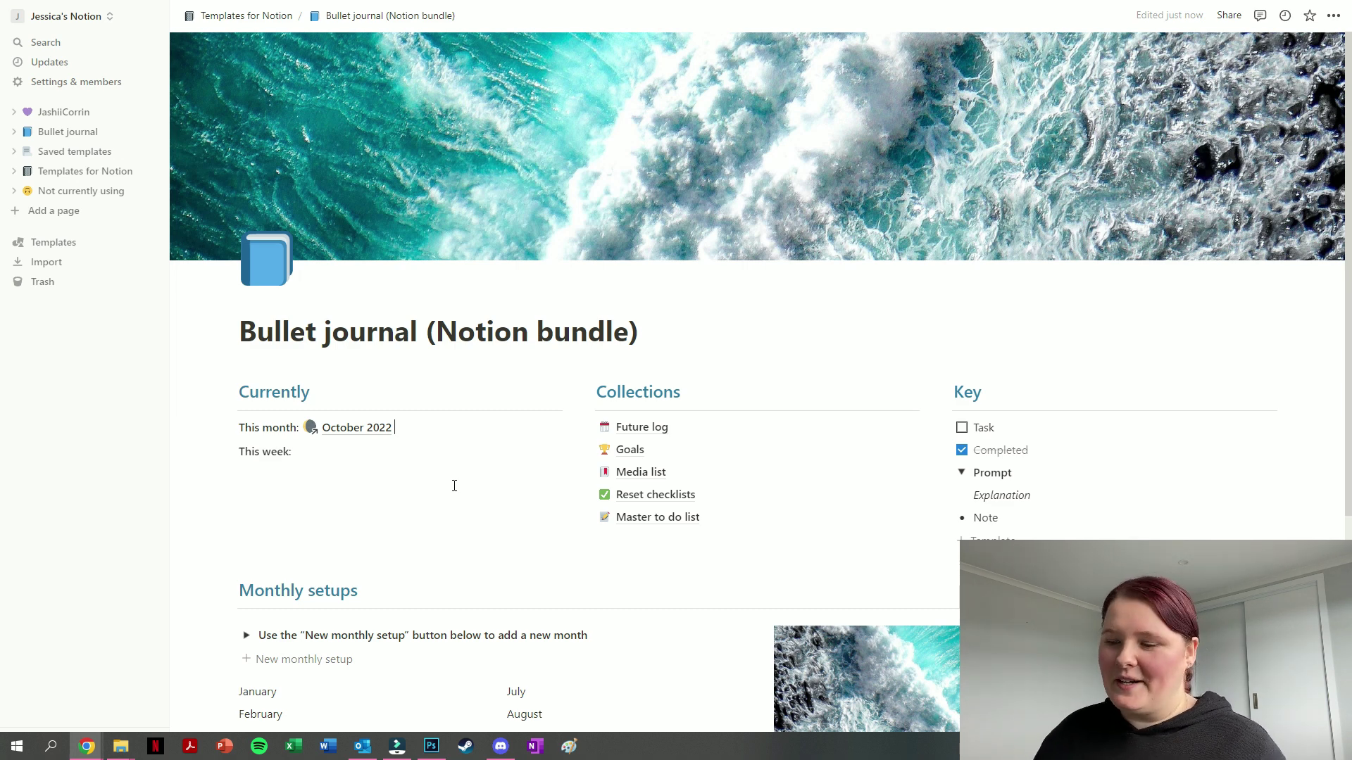
key("BackSpace")
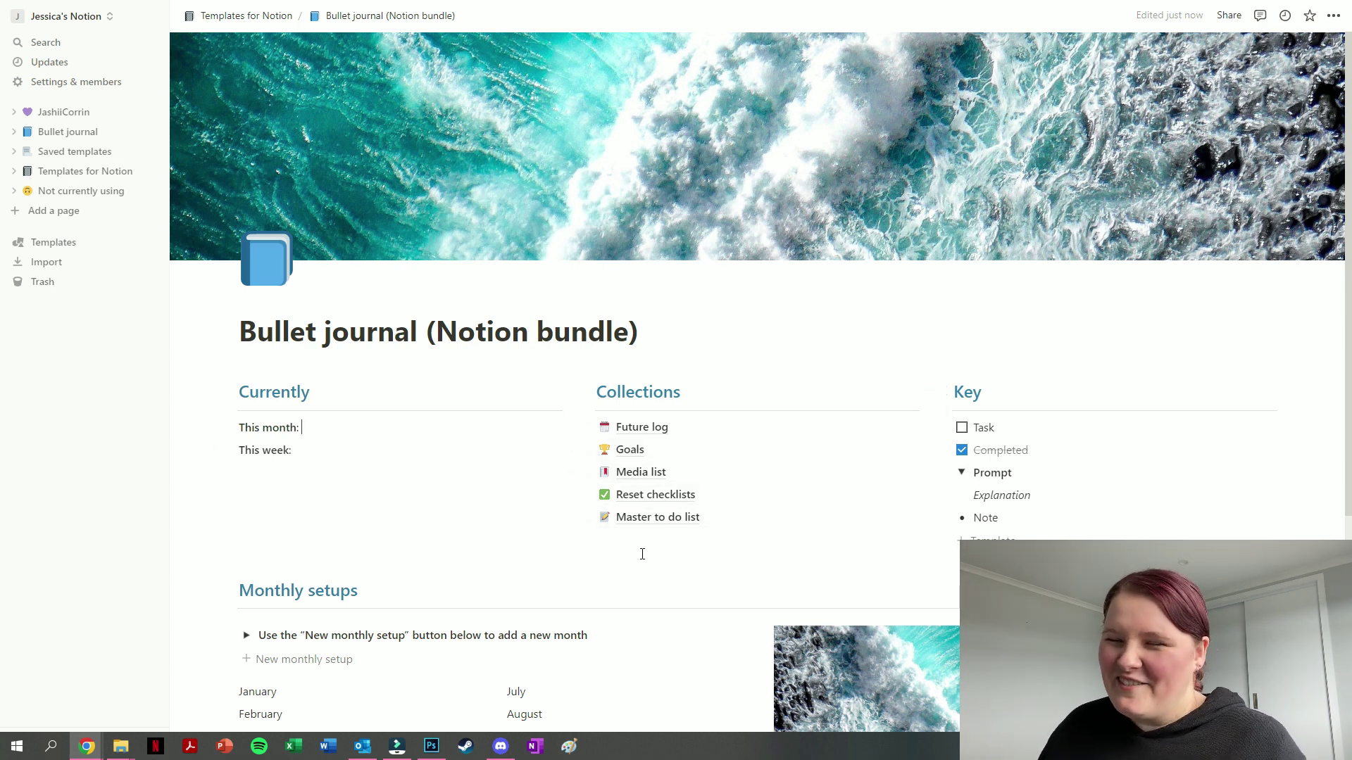
Step: In the Future log calendar, move the Untitled entry from October 13 to October 15
left_click(640, 427)
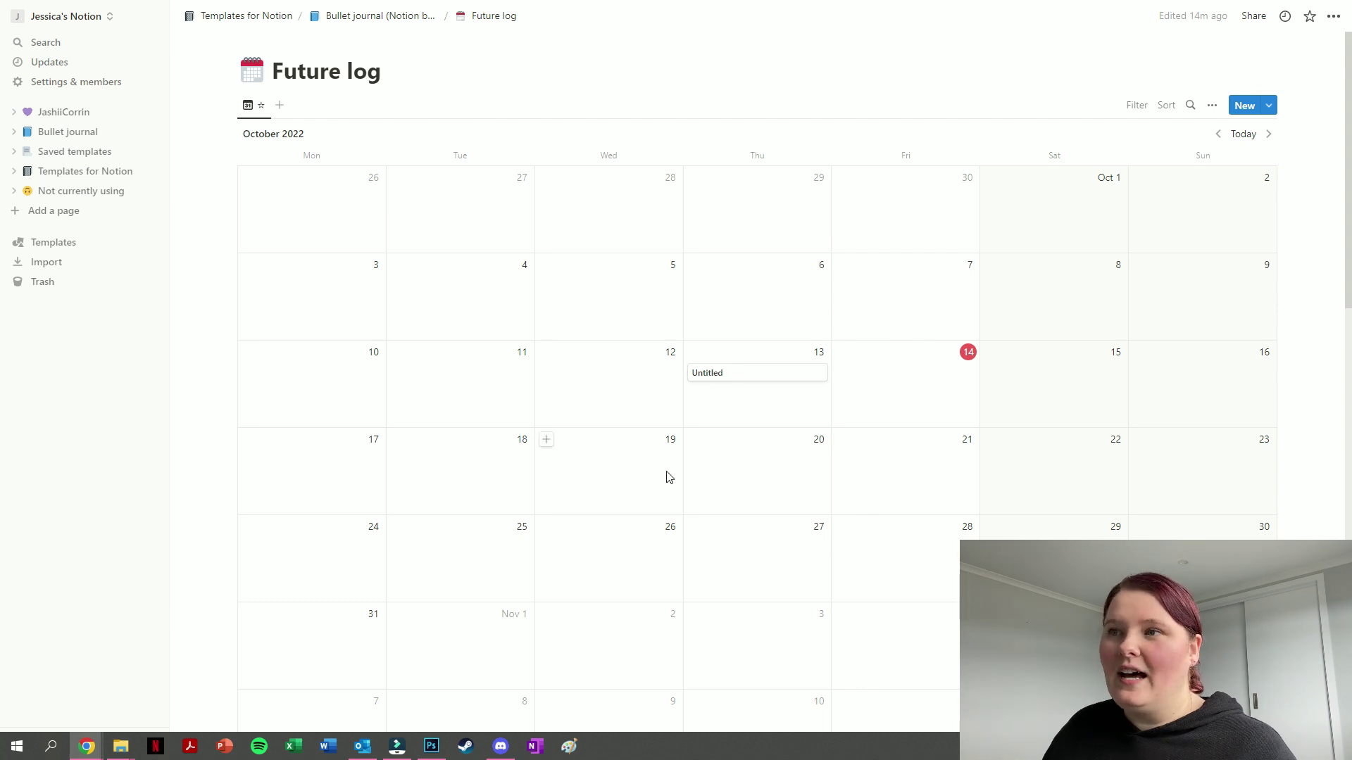
left_click_drag(775, 374, 912, 384)
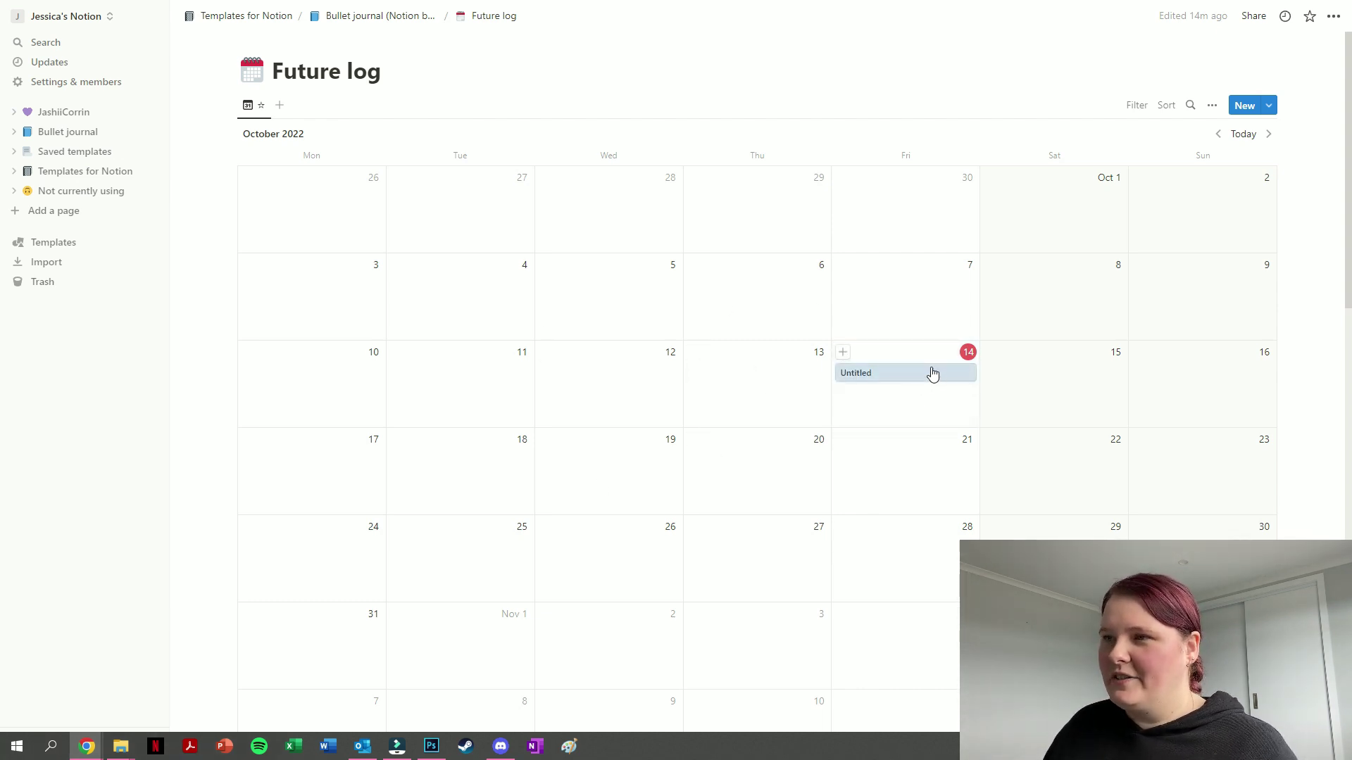
left_click_drag(934, 380, 1035, 380)
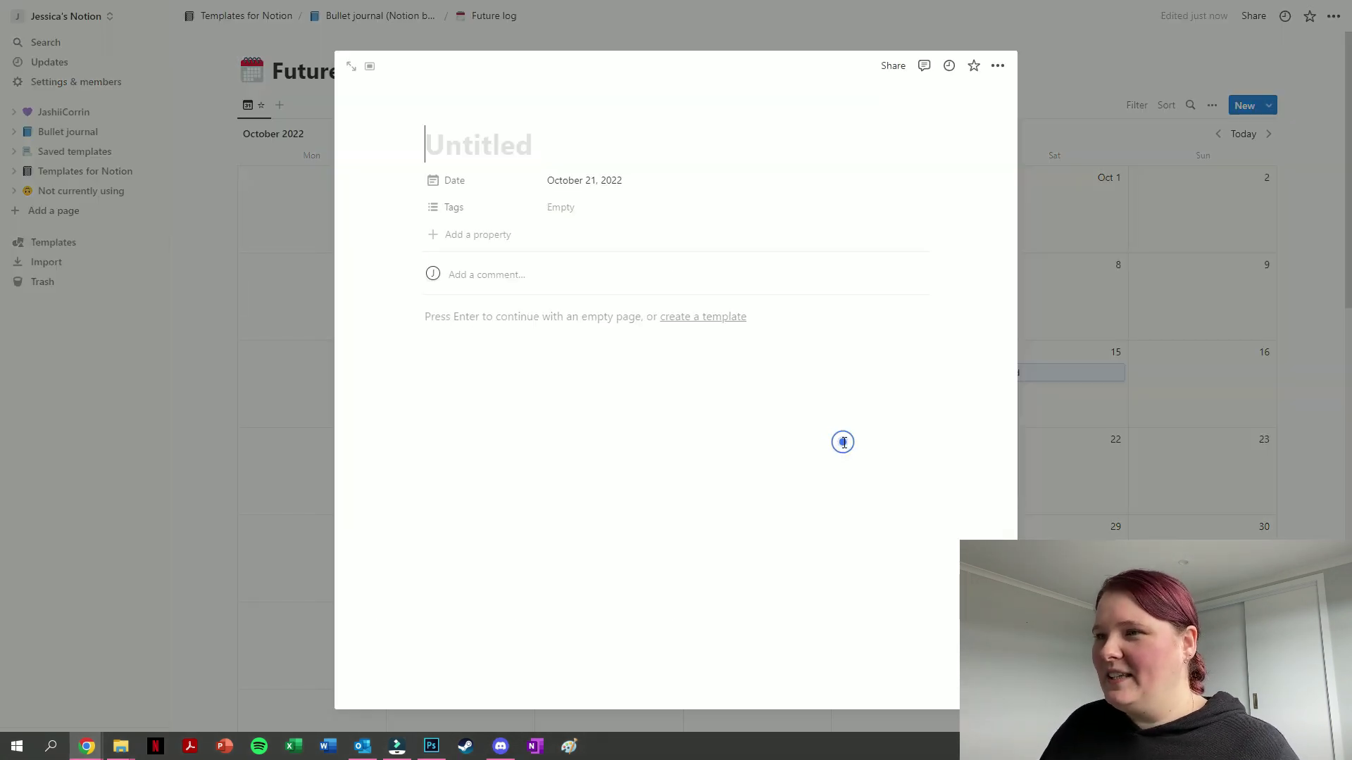
Step: Add a 'Dad's birthday' entry on October 21, then delete it
left_click(843, 440)
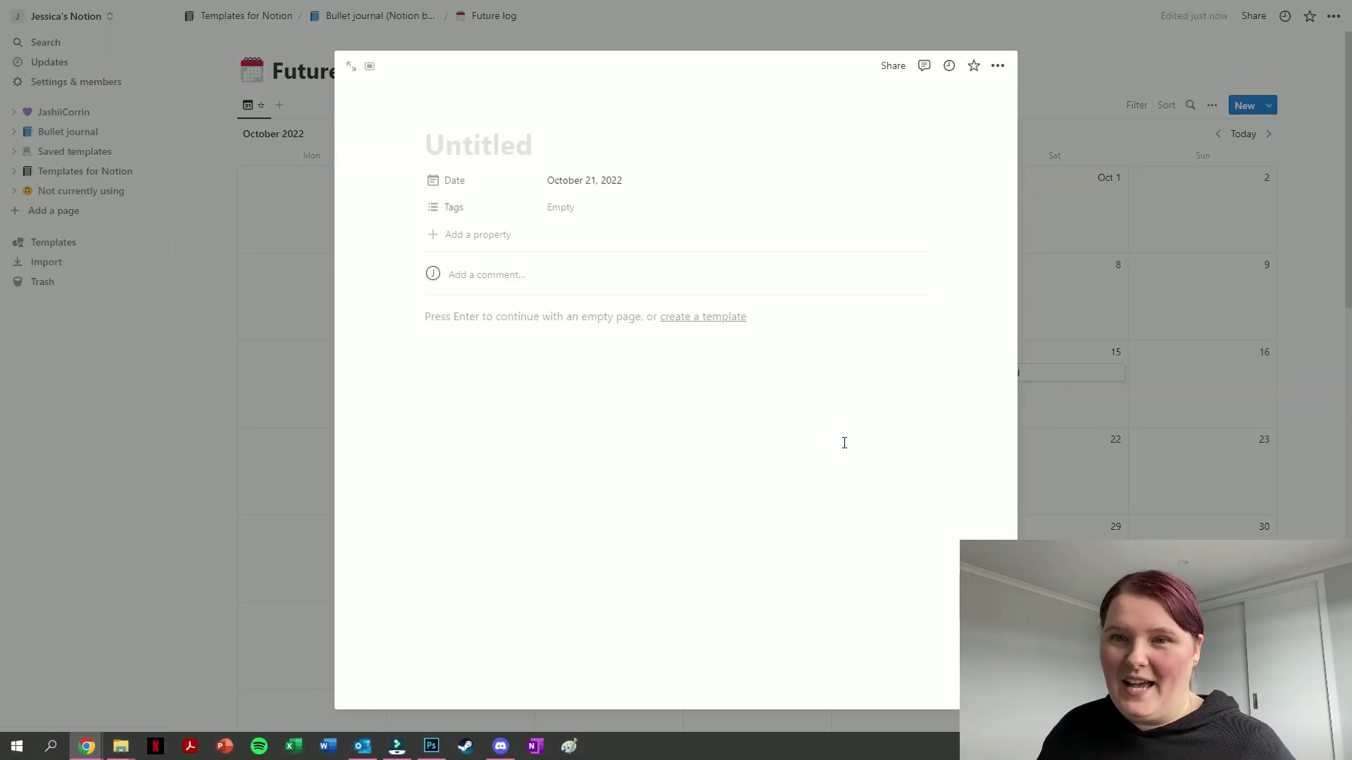
type("Dad’s ")
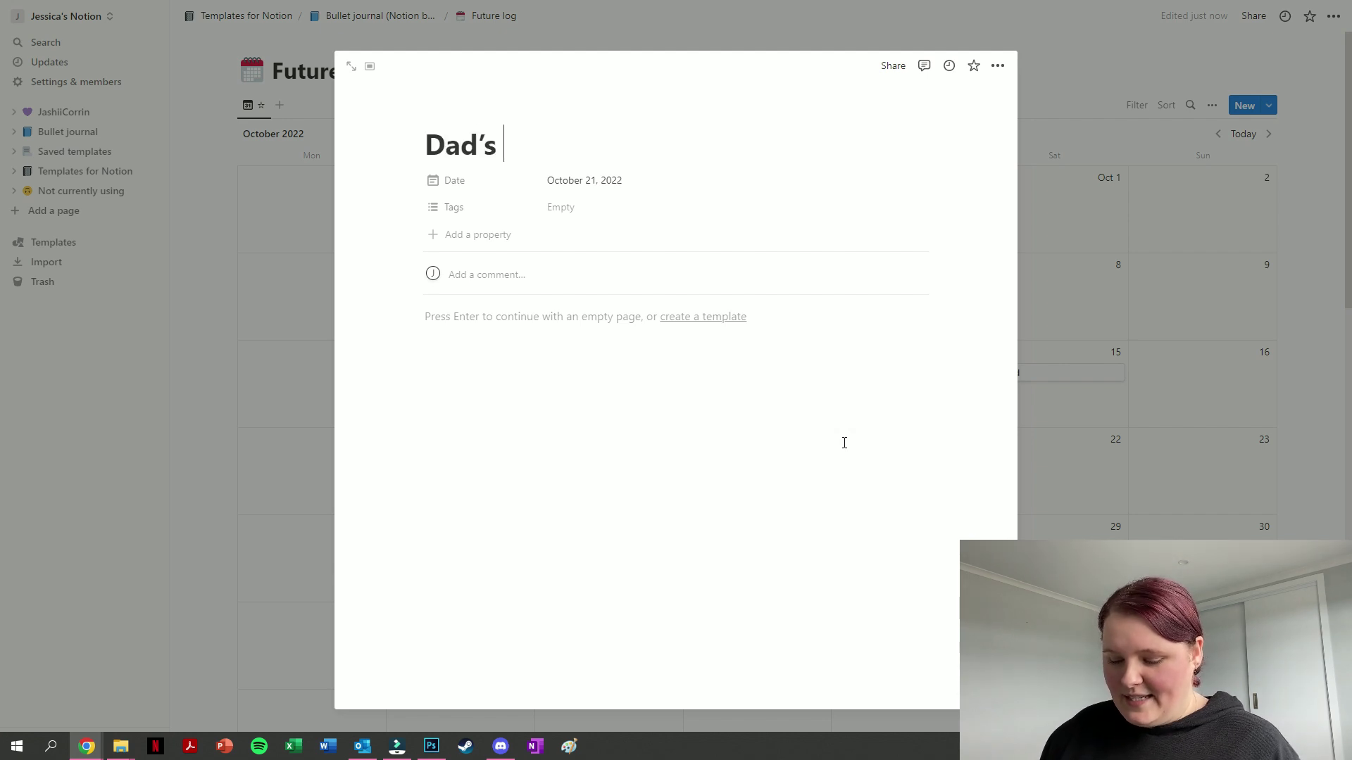
type("birthday")
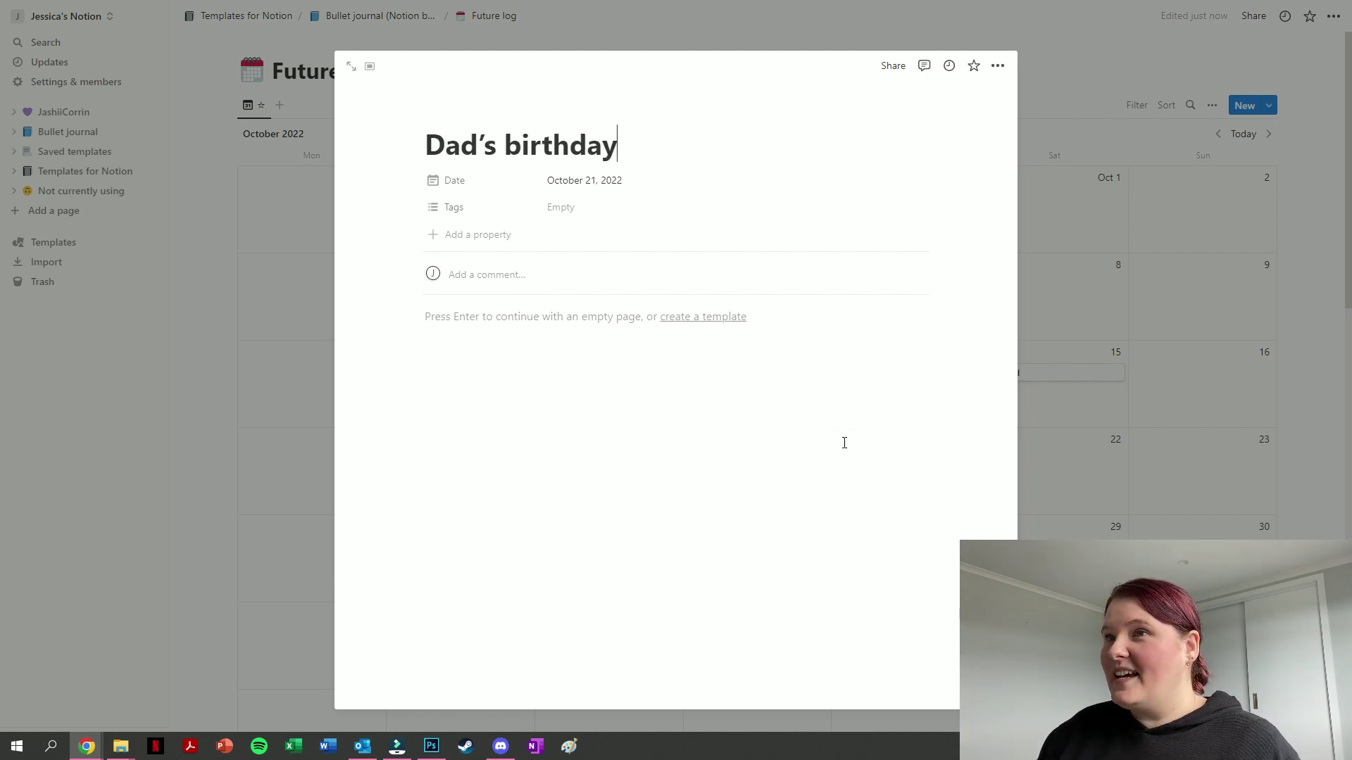
left_click(1157, 425)
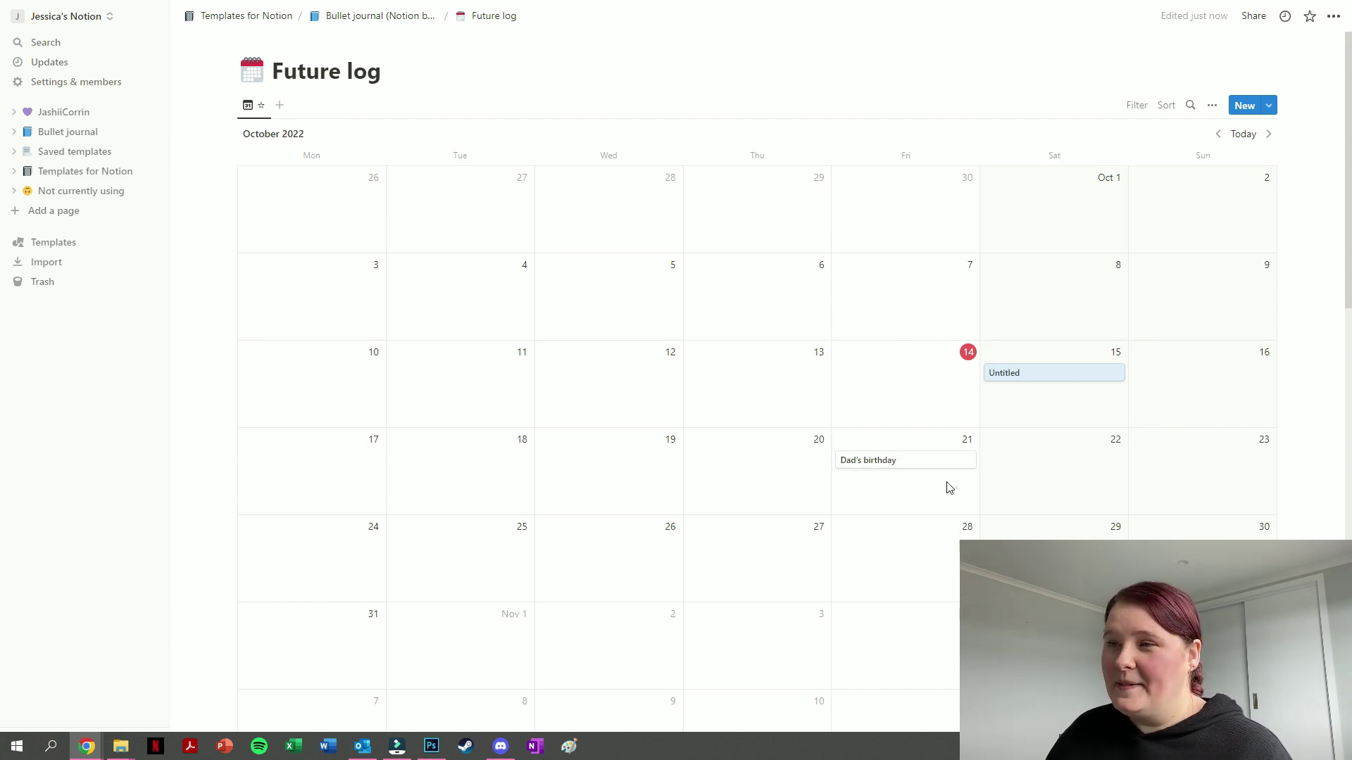
left_click_drag(944, 483, 954, 486)
key("Delete")
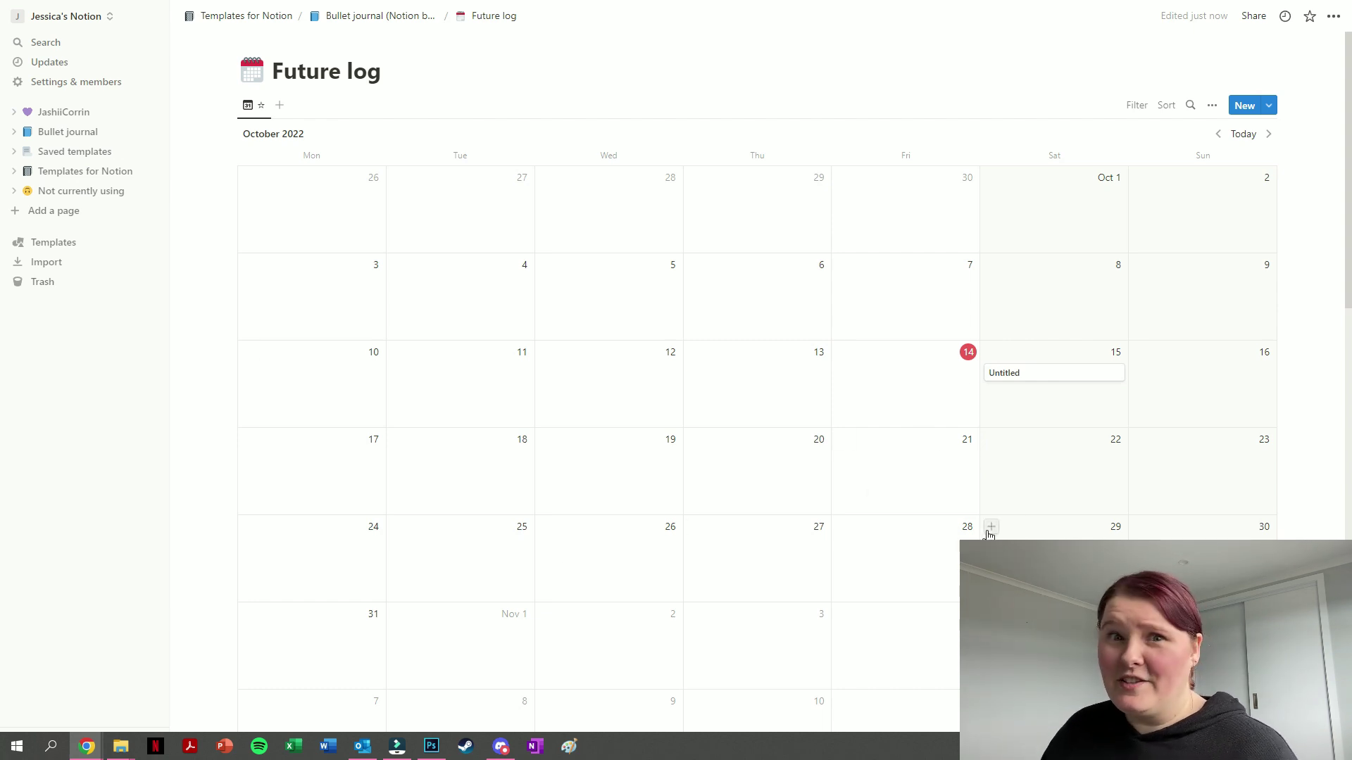
Step: Page the calendar ahead to December 2022, then return to the Bullet journal page
left_click(1268, 134)
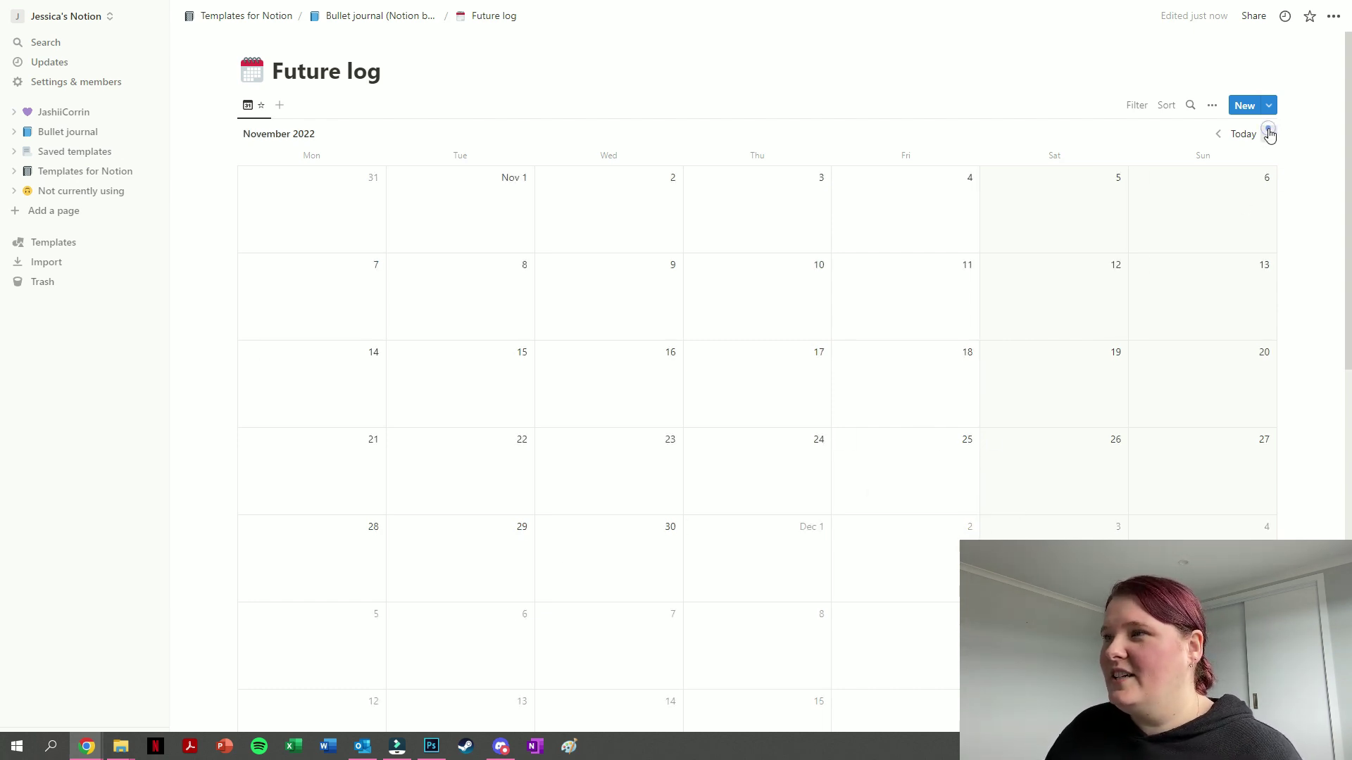
left_click(1268, 134)
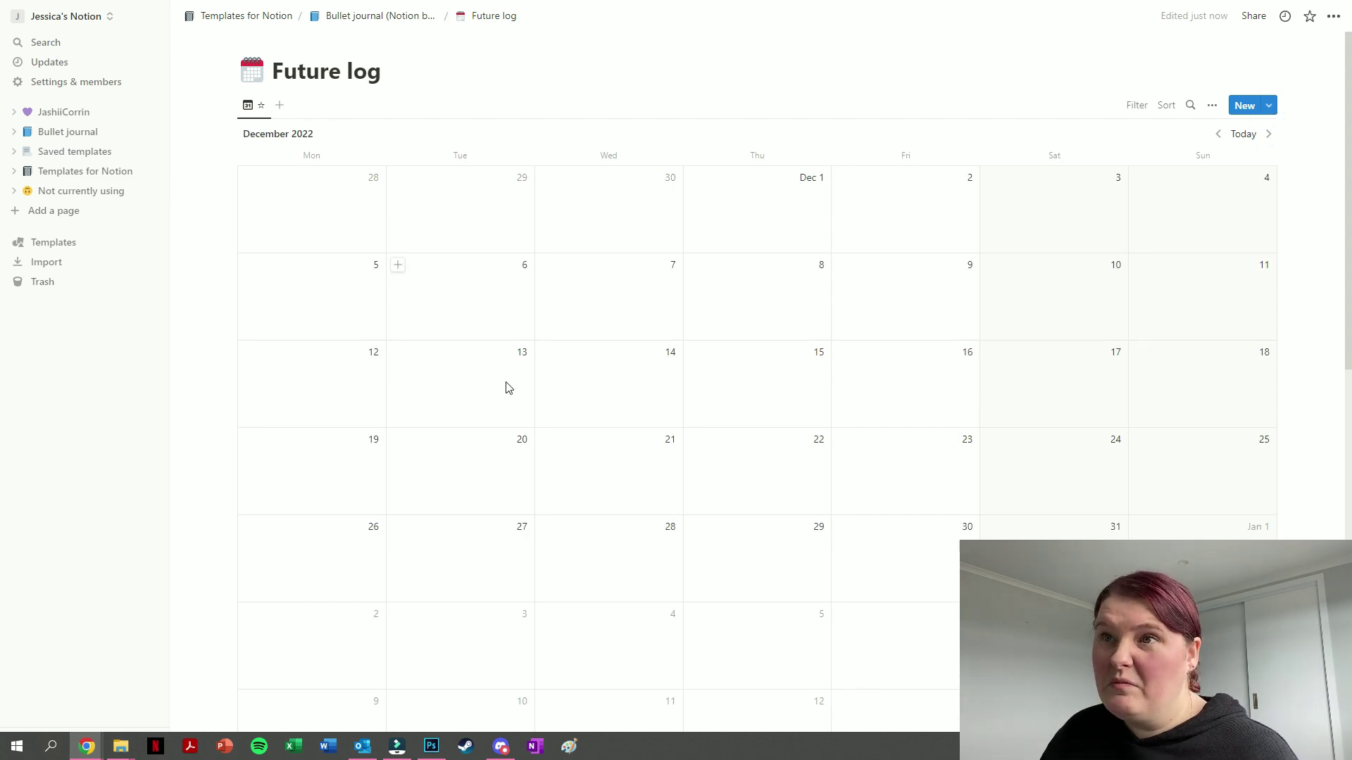
left_click(386, 15)
Step: Return to the Bullet journal page, open the Goals gallery and open the Goal 1 card
left_click(652, 428)
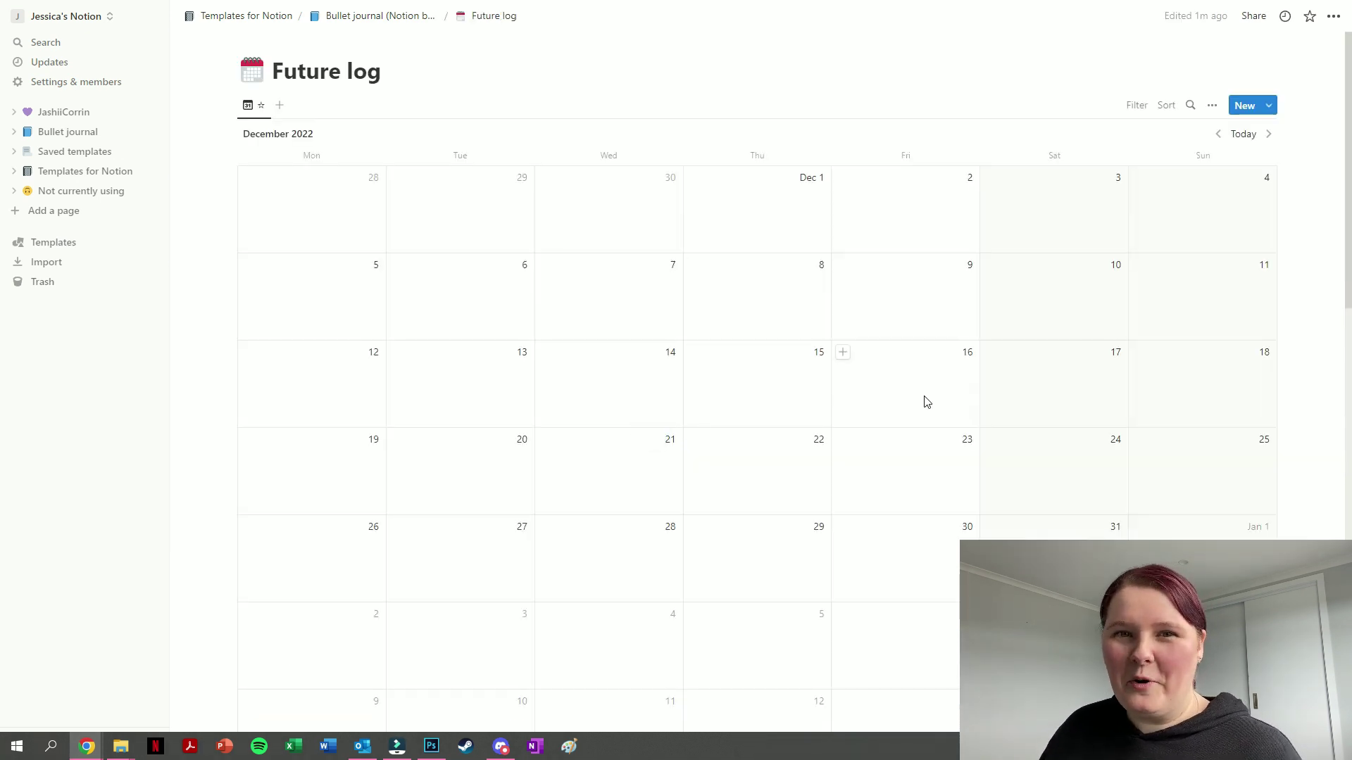
key("alt+Left")
left_click(645, 450)
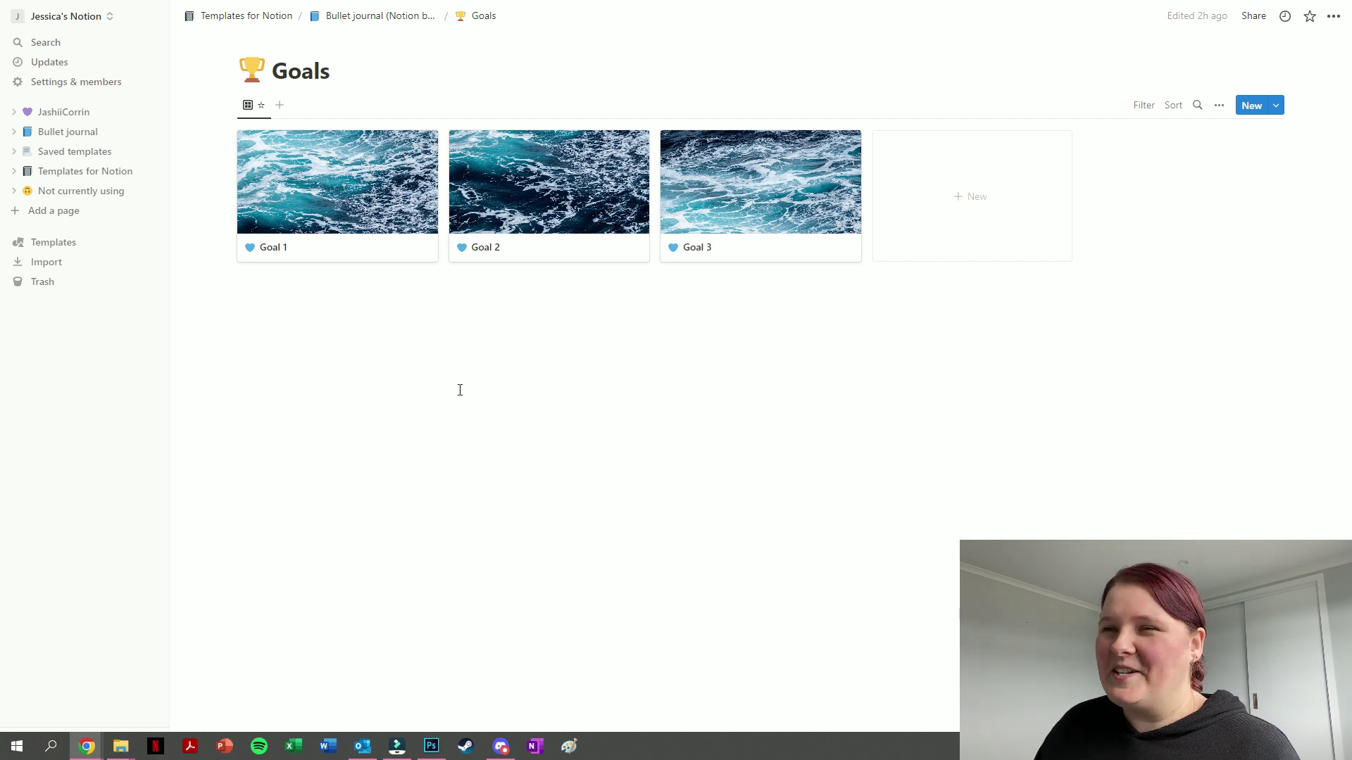
left_click(378, 196)
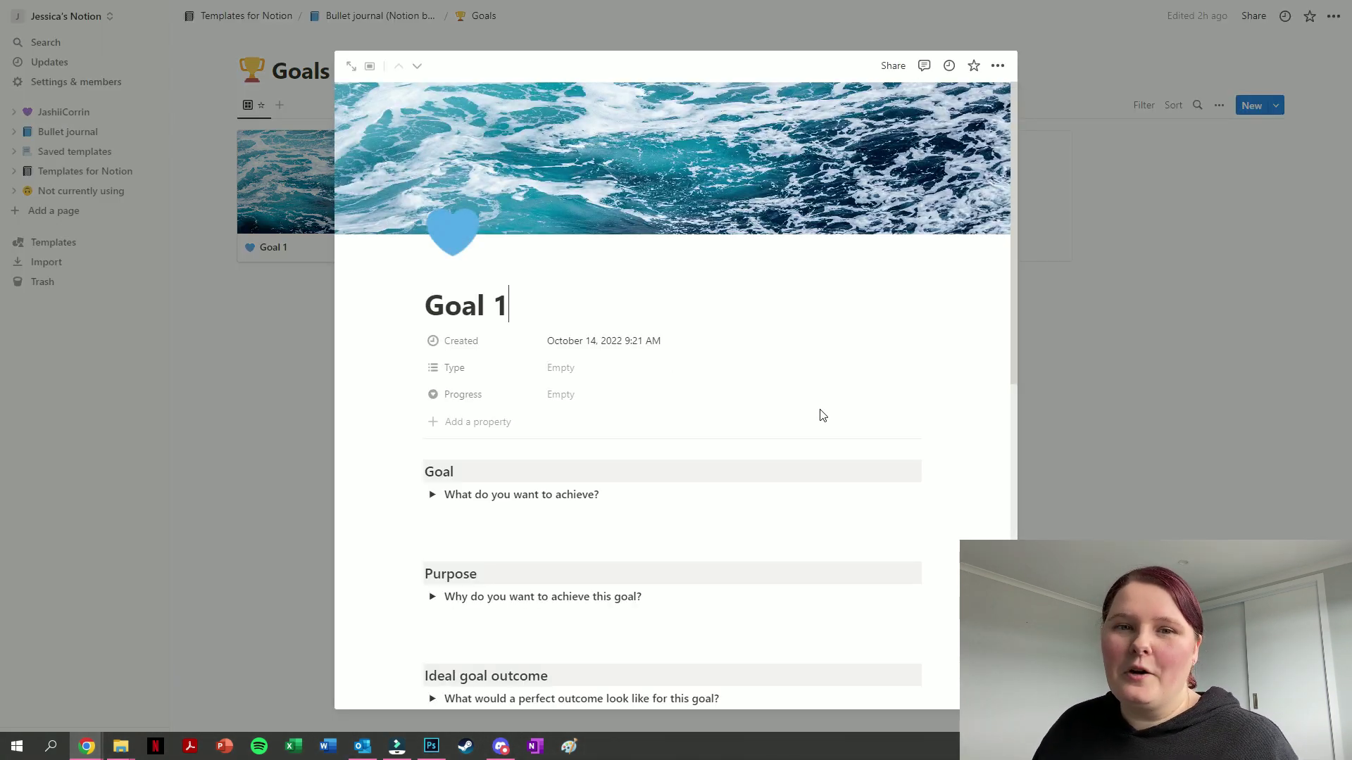
scroll(866, 366, "down", 2)
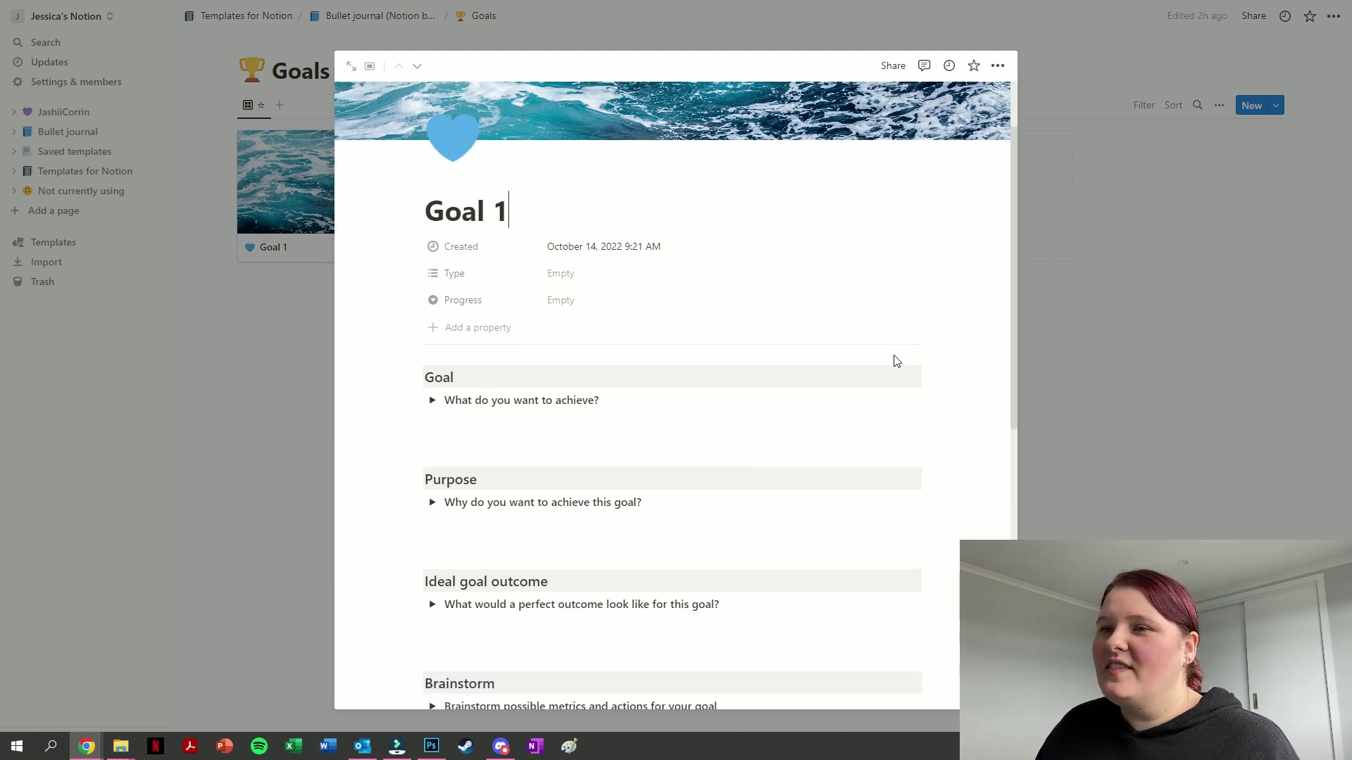
scroll(891, 361, "down", 2)
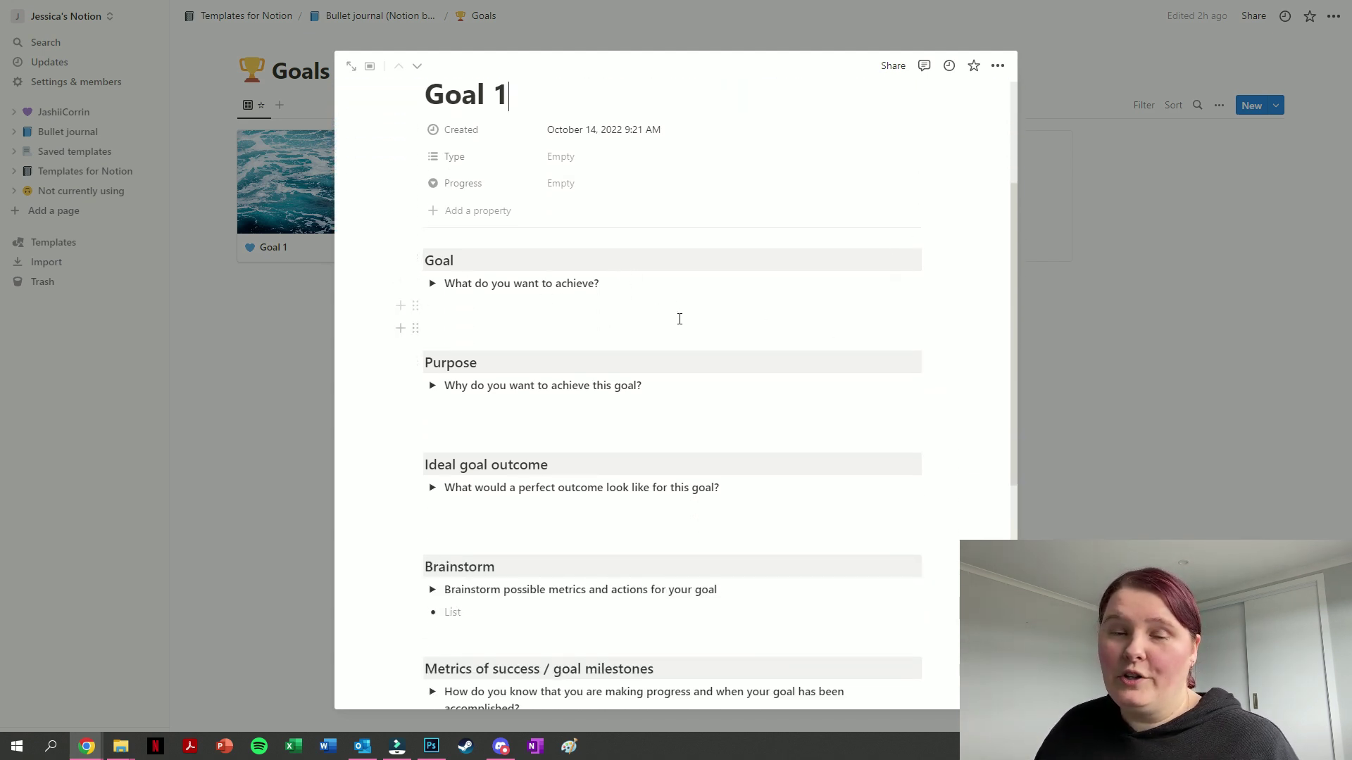
left_click(432, 284)
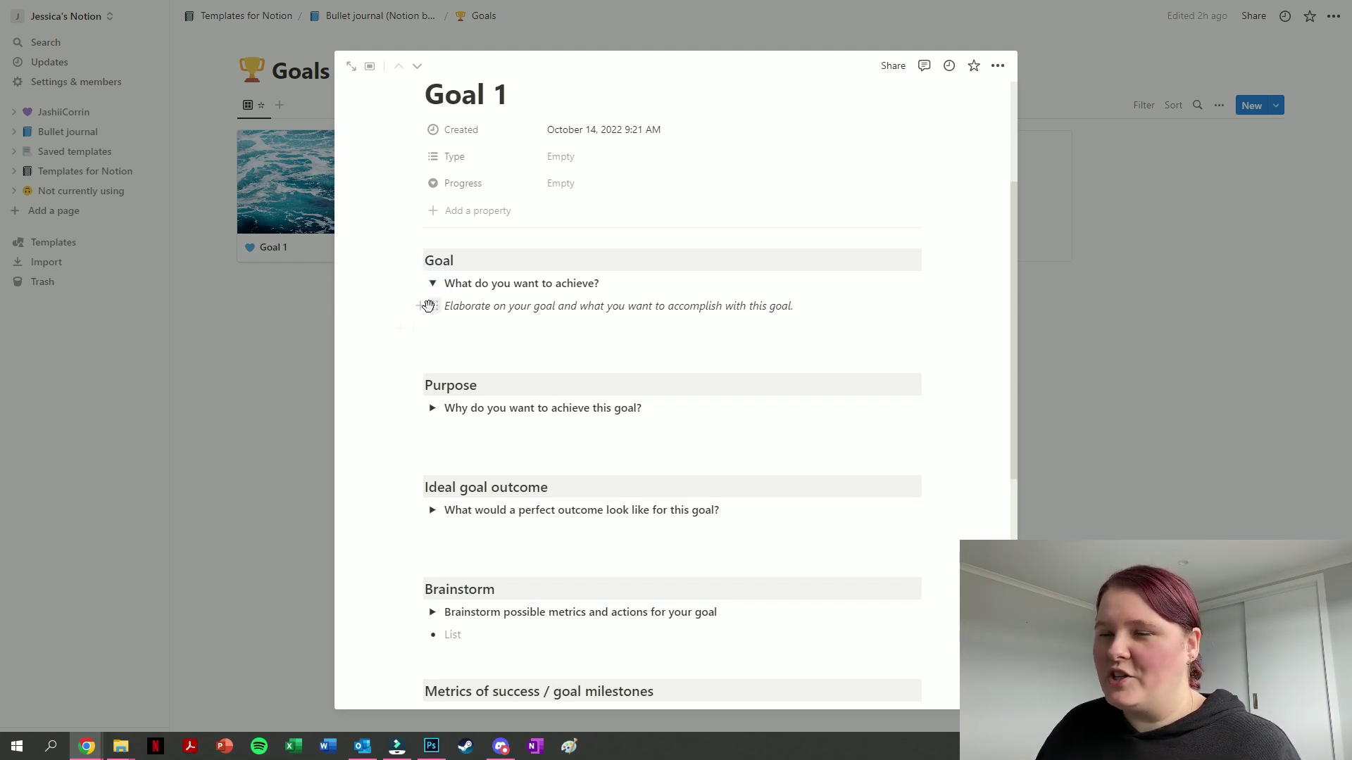
left_click(432, 284)
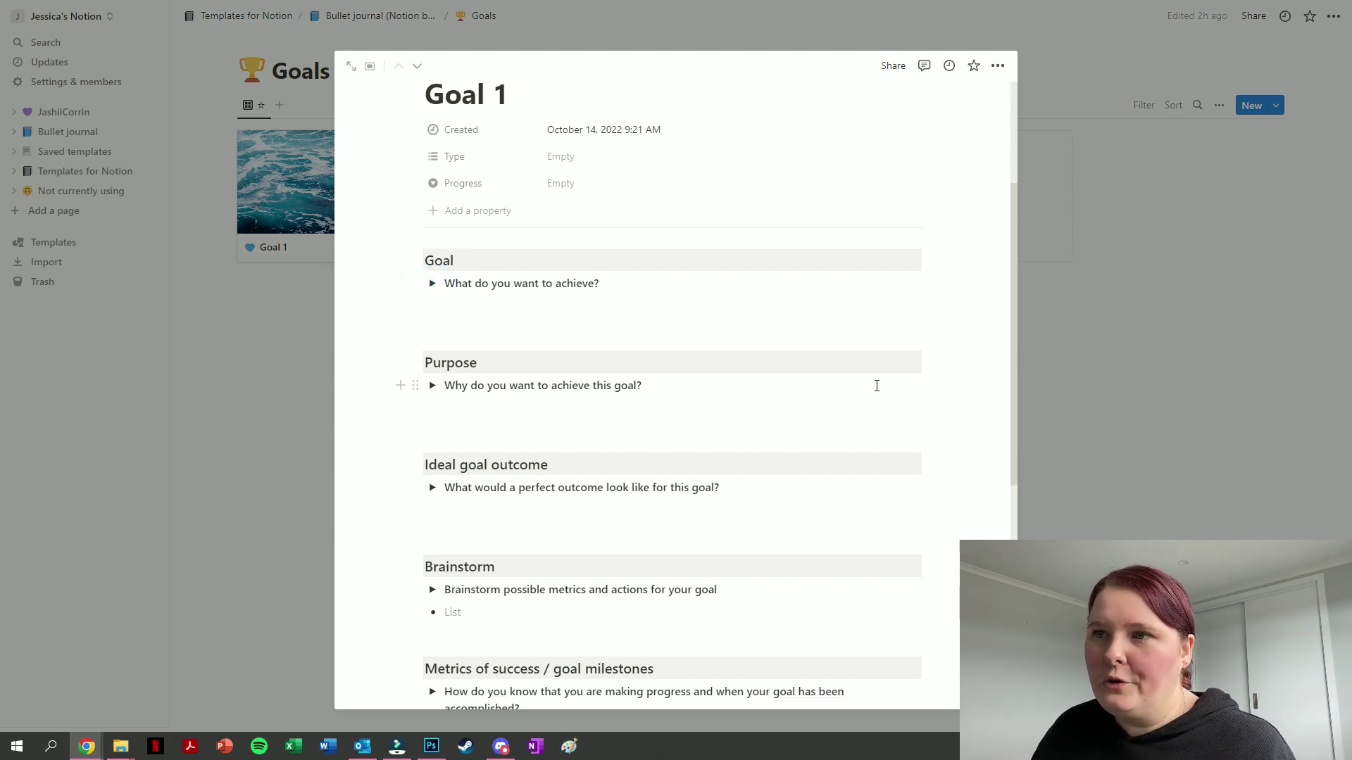
scroll(877, 385, "down", 2)
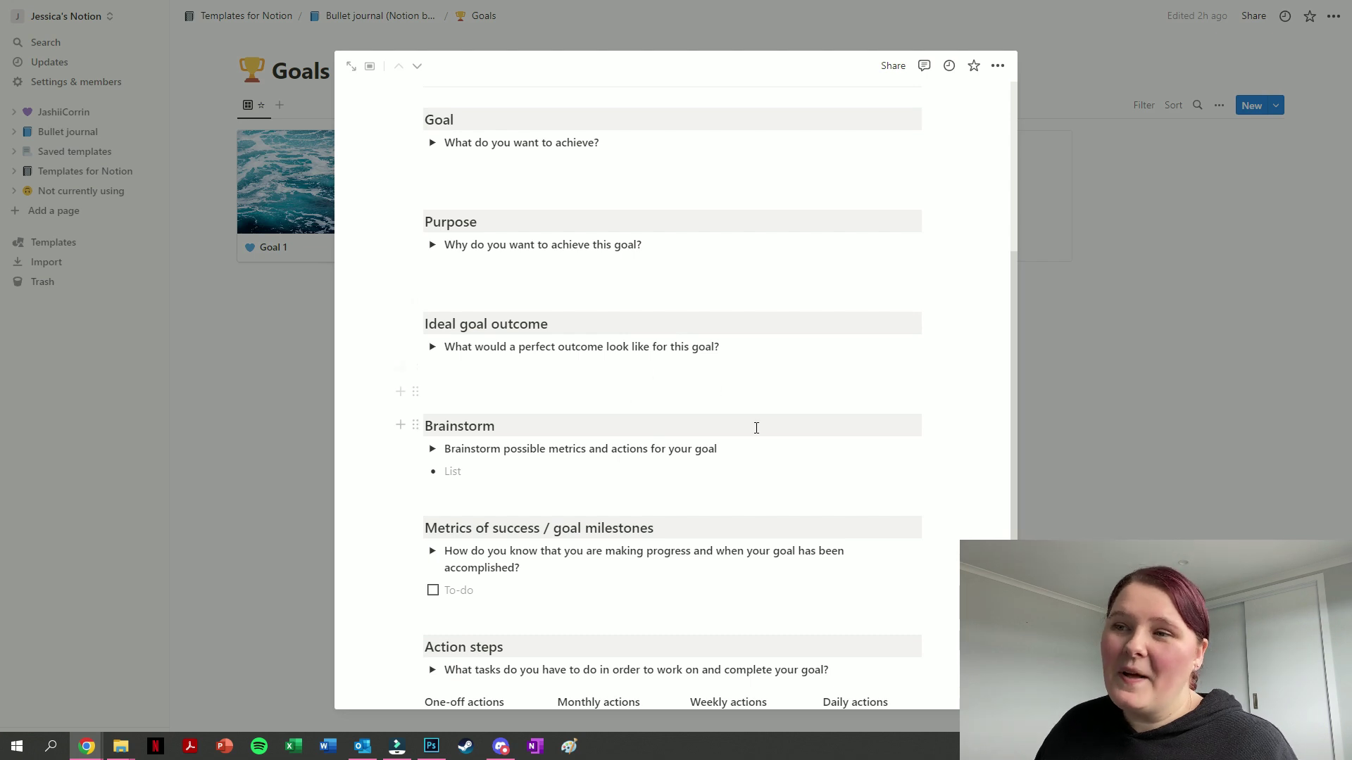
scroll(756, 428, "down", 1)
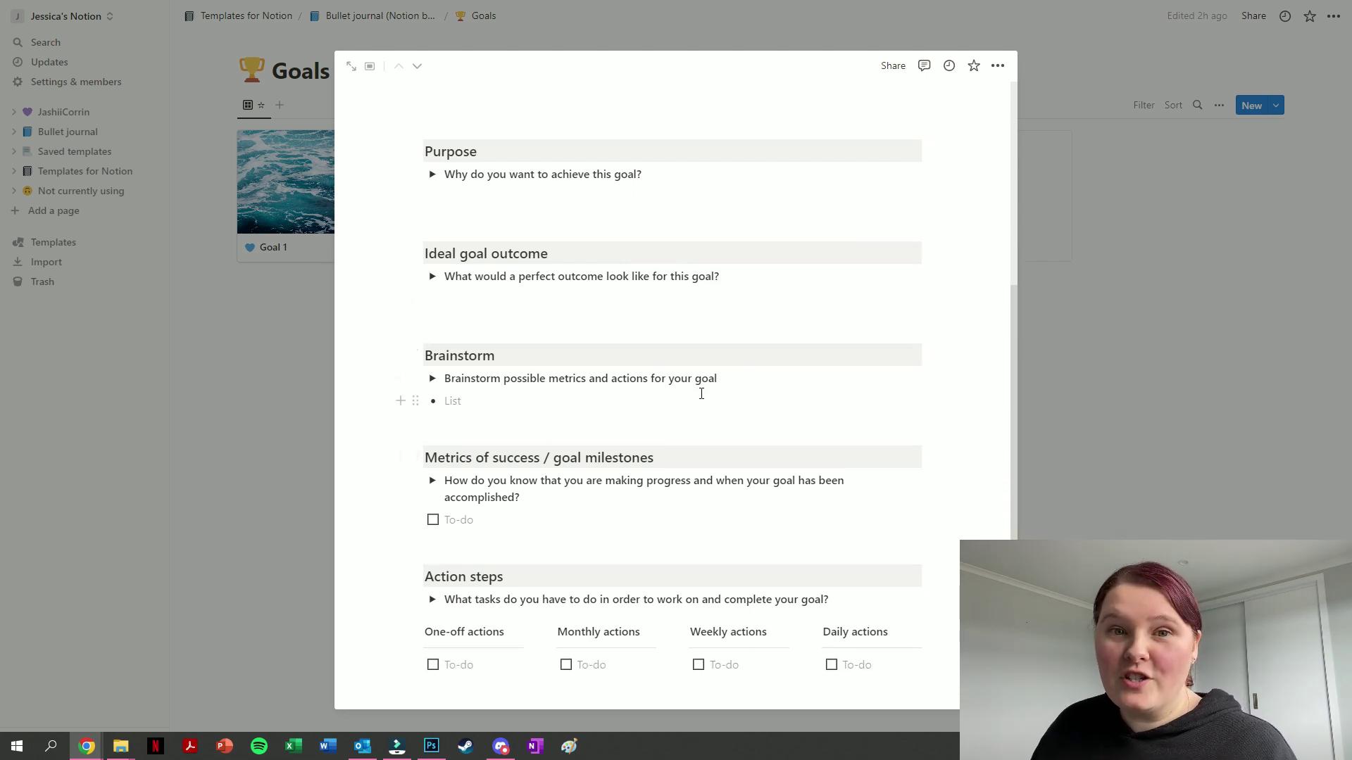
scroll(711, 363, "down", 4)
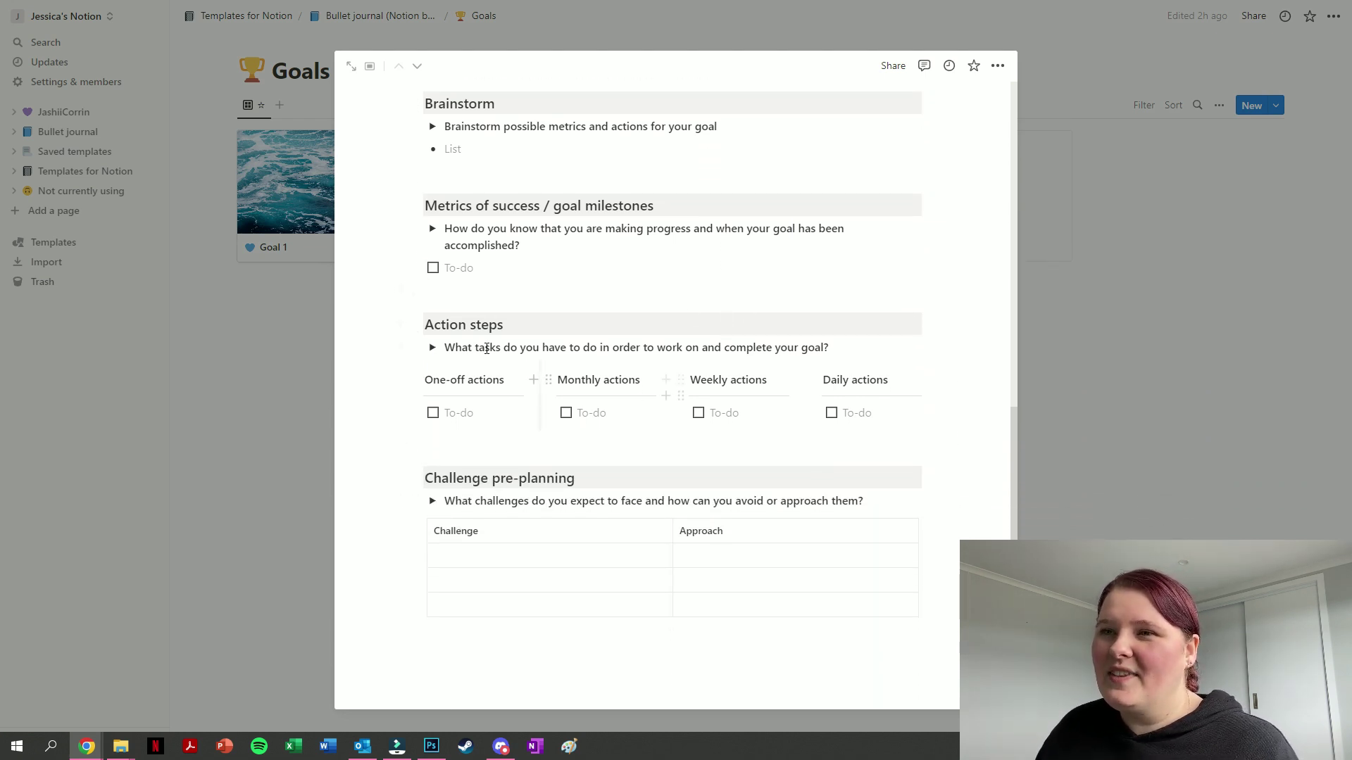
left_click(432, 348)
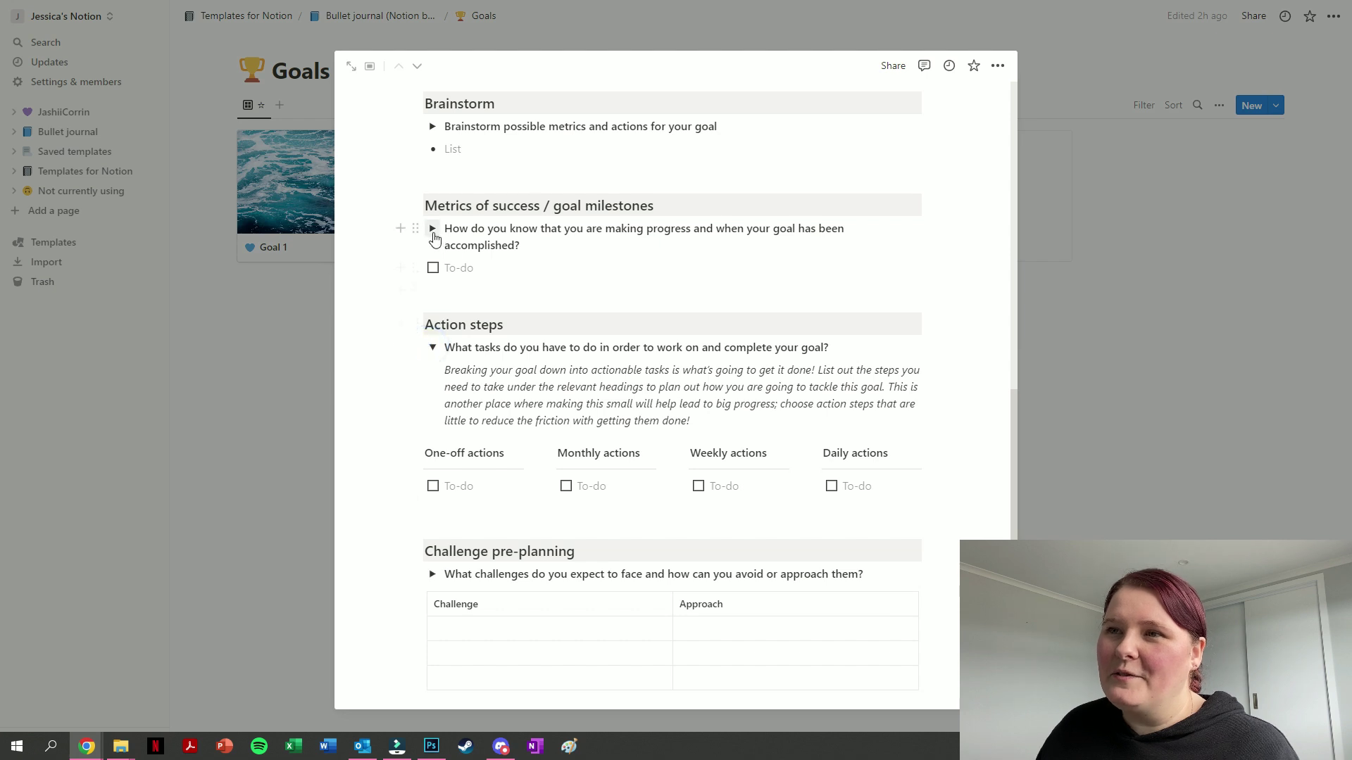
left_click(432, 228)
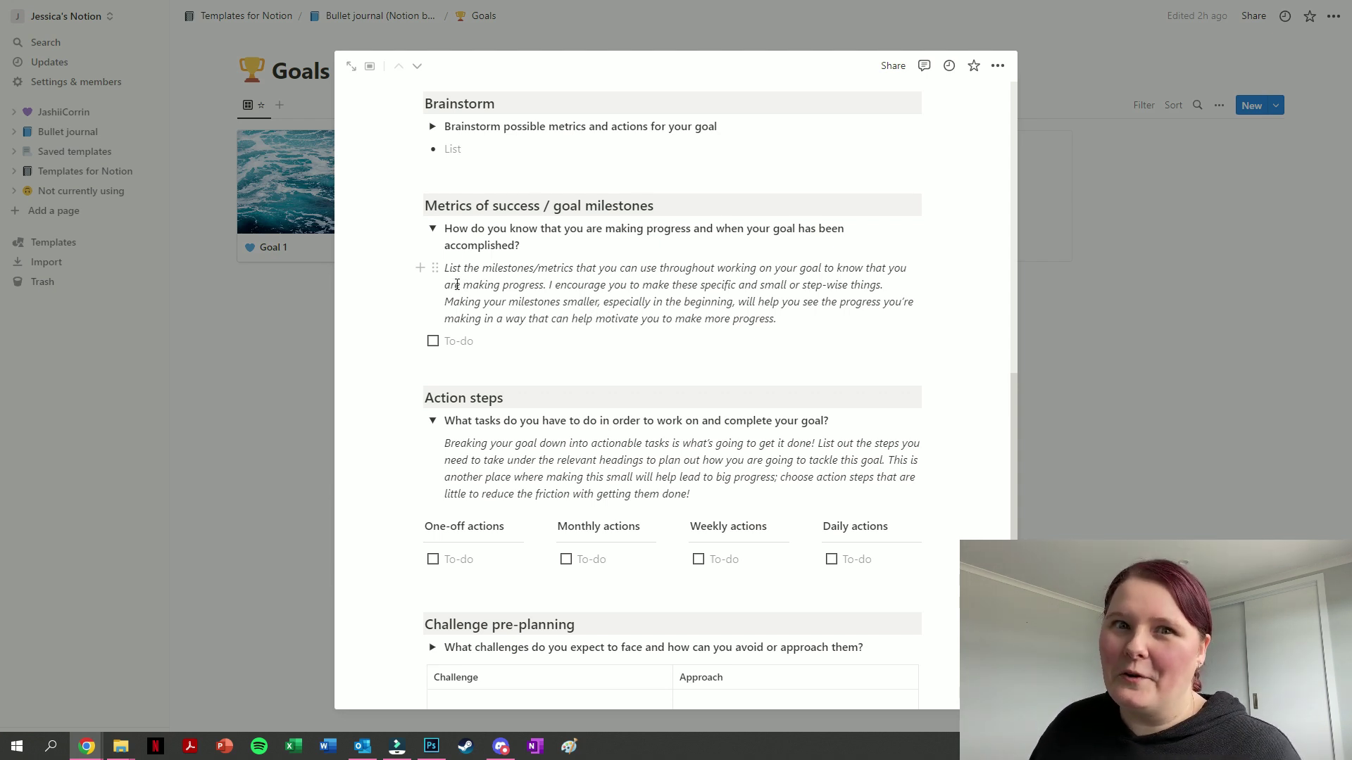
left_click(1146, 347)
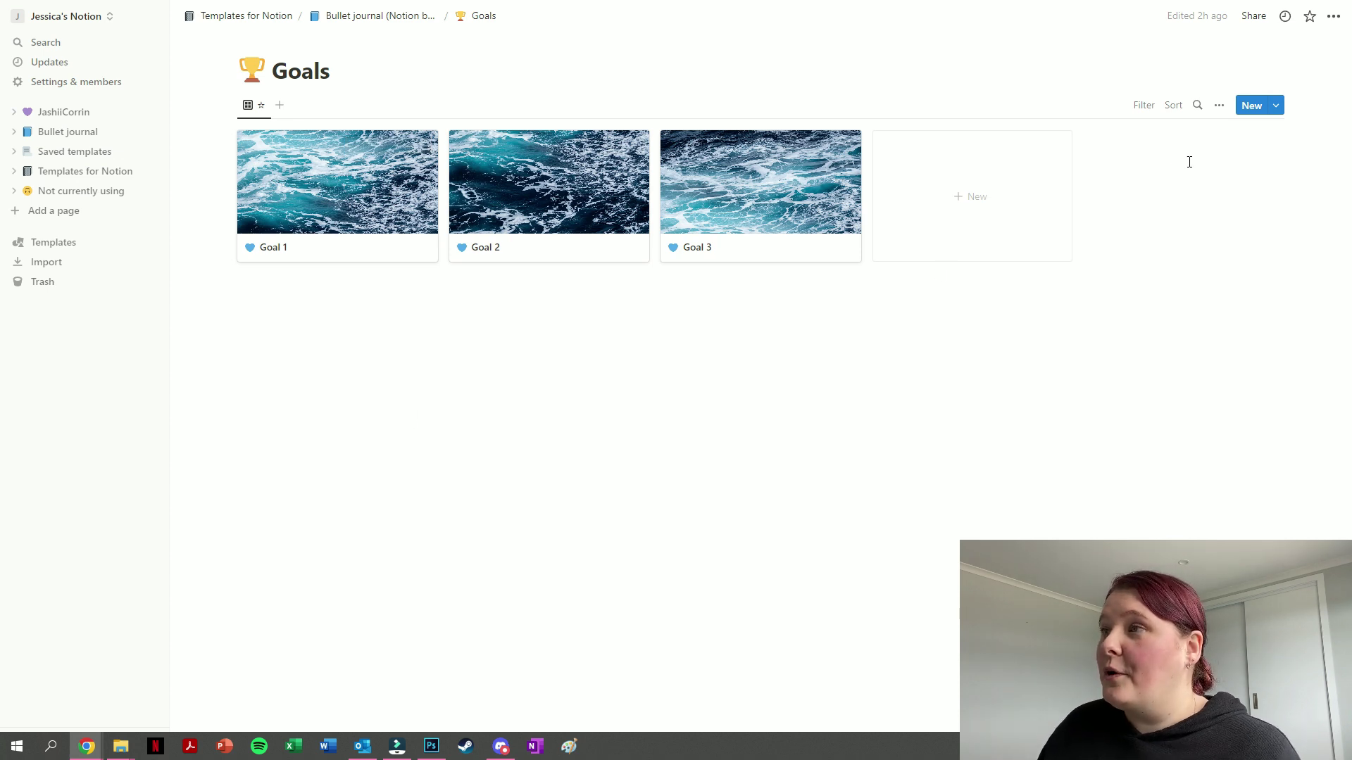
left_click(1276, 106)
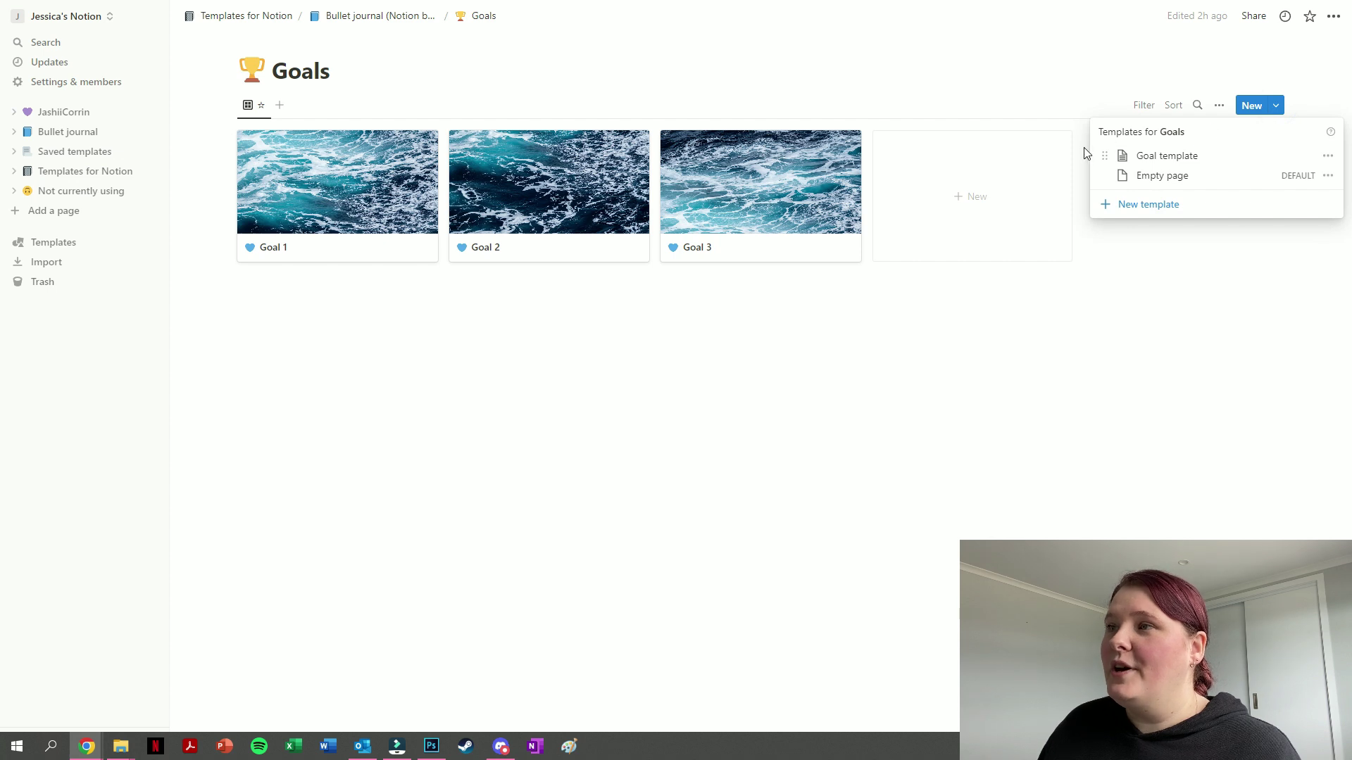
left_click(1189, 166)
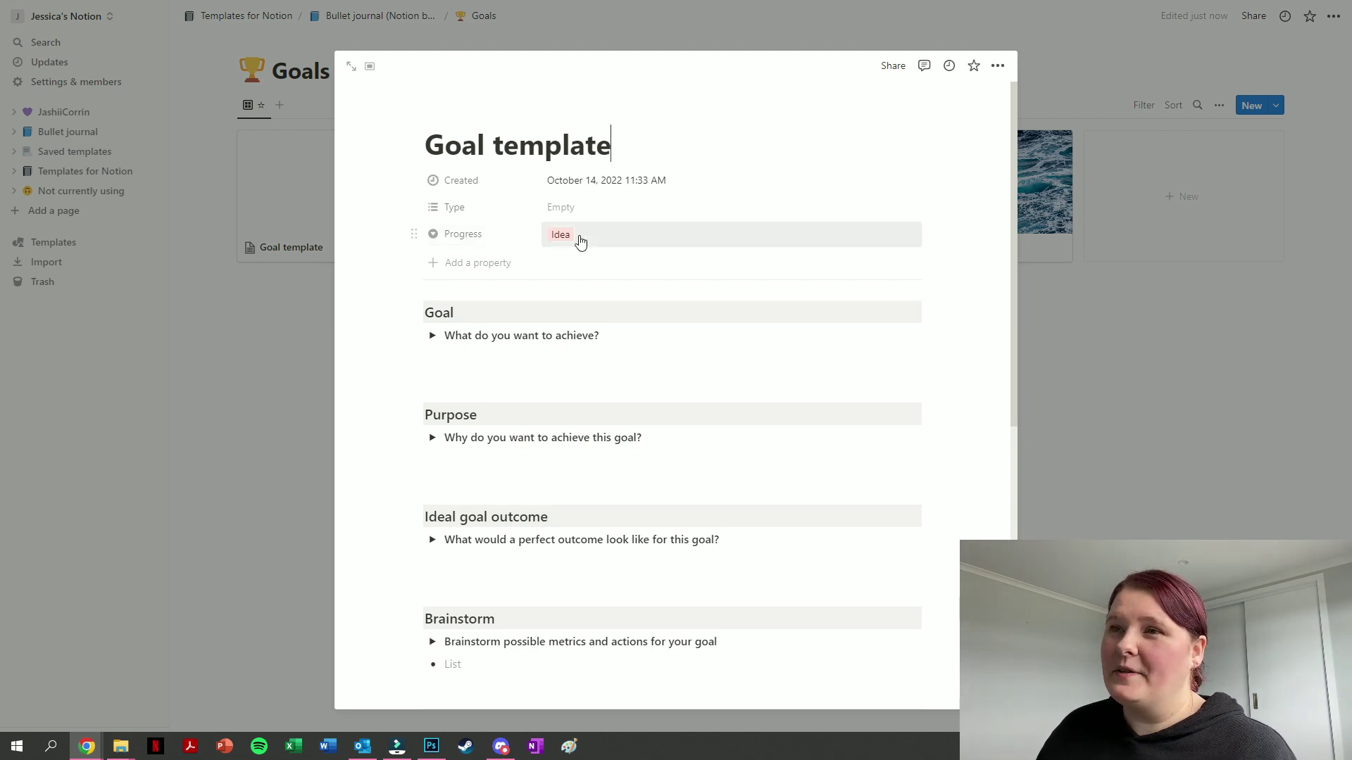
left_click(580, 241)
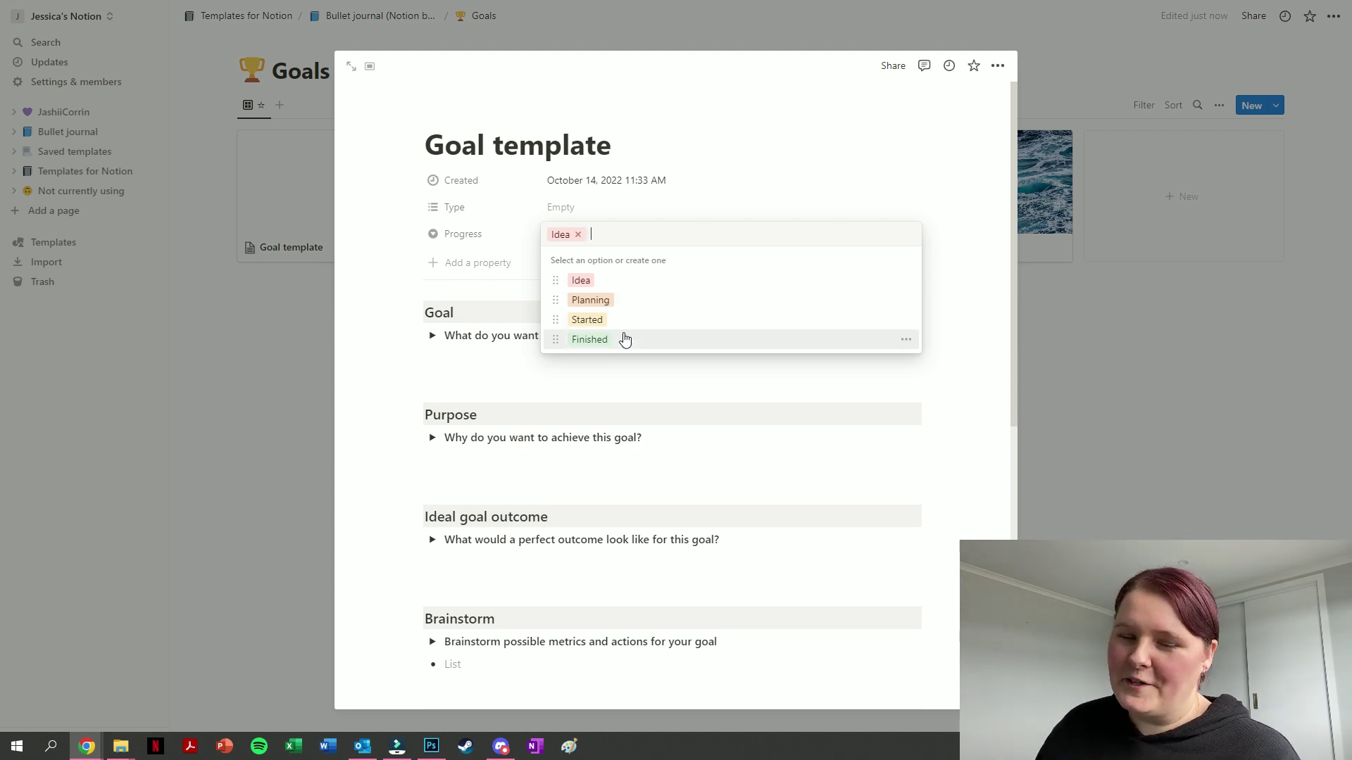
key("Escape")
key("Escape")
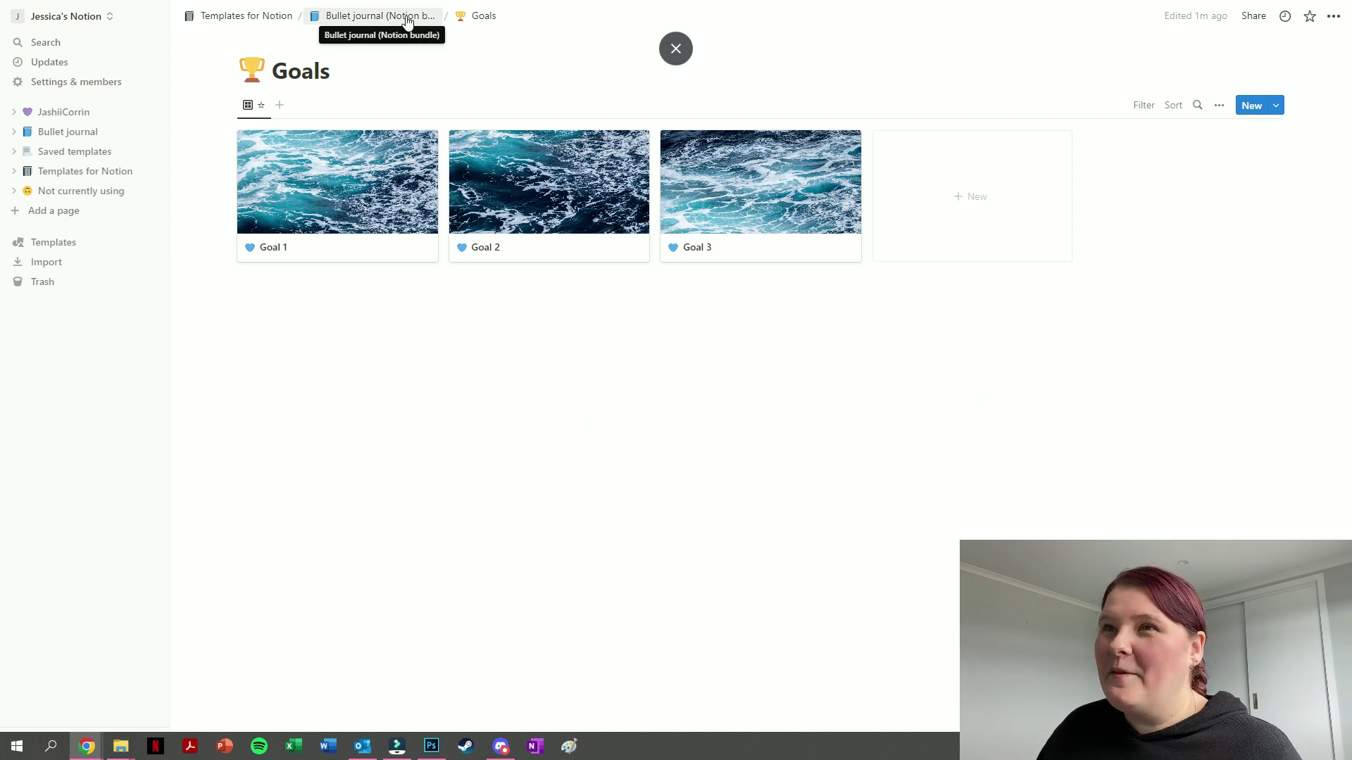
left_click(411, 15)
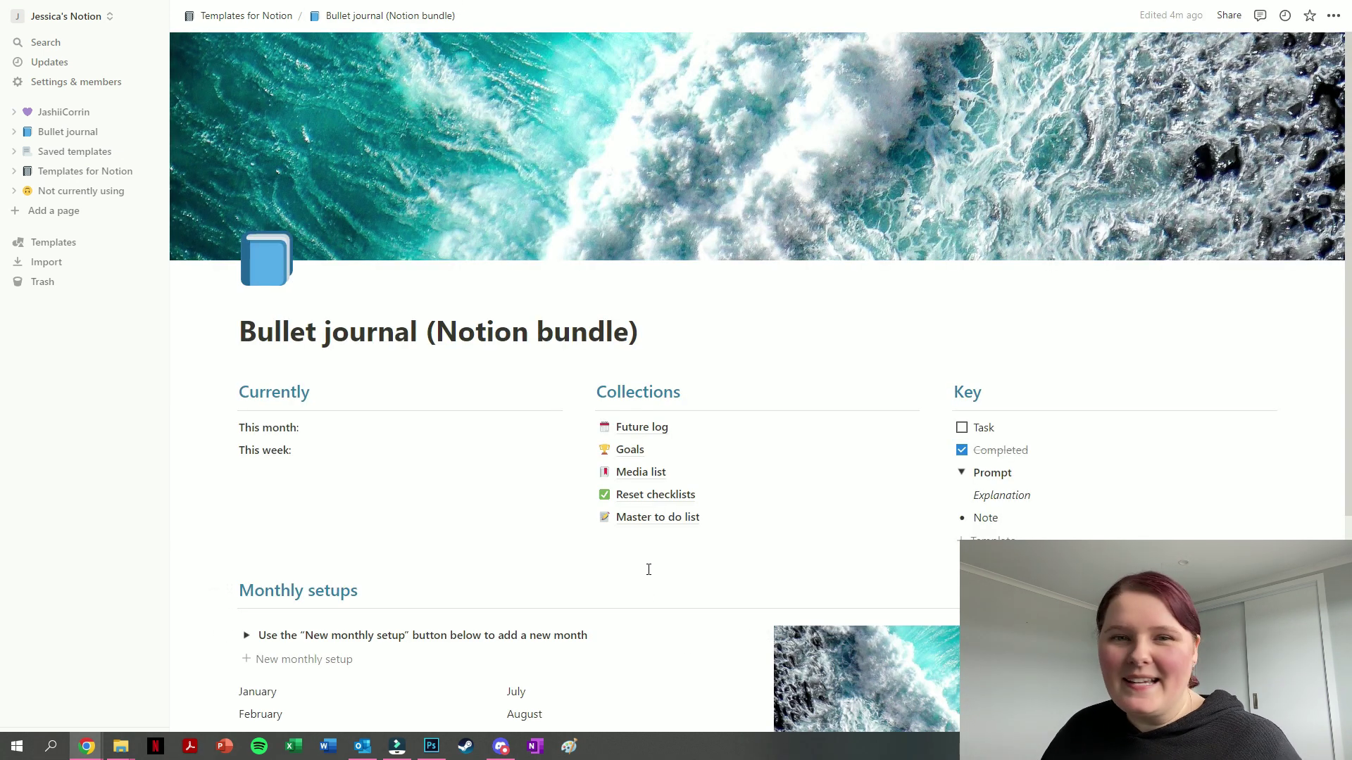
Step: Open the Media list collection and scroll through its Books, Movies, TV shows and Podcast tables
left_click(638, 473)
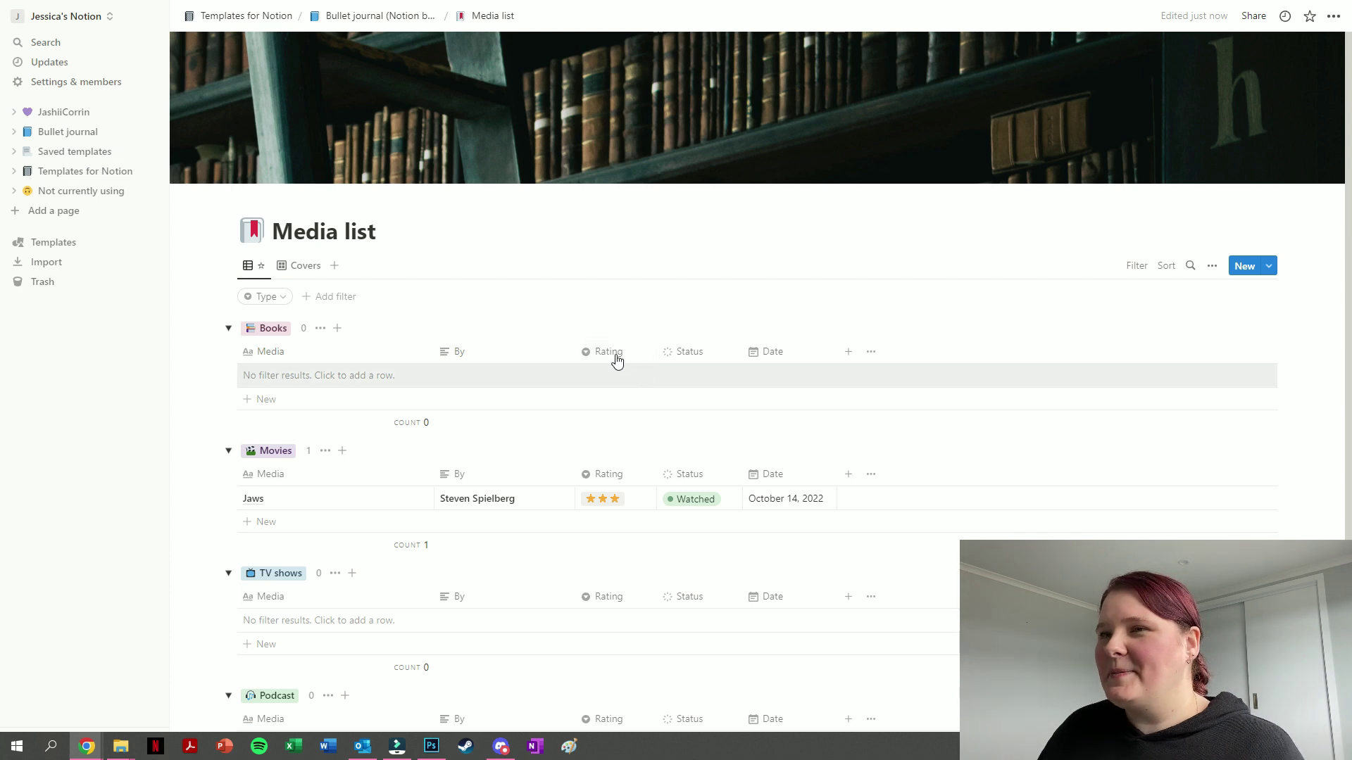
scroll(512, 387, "down", 1)
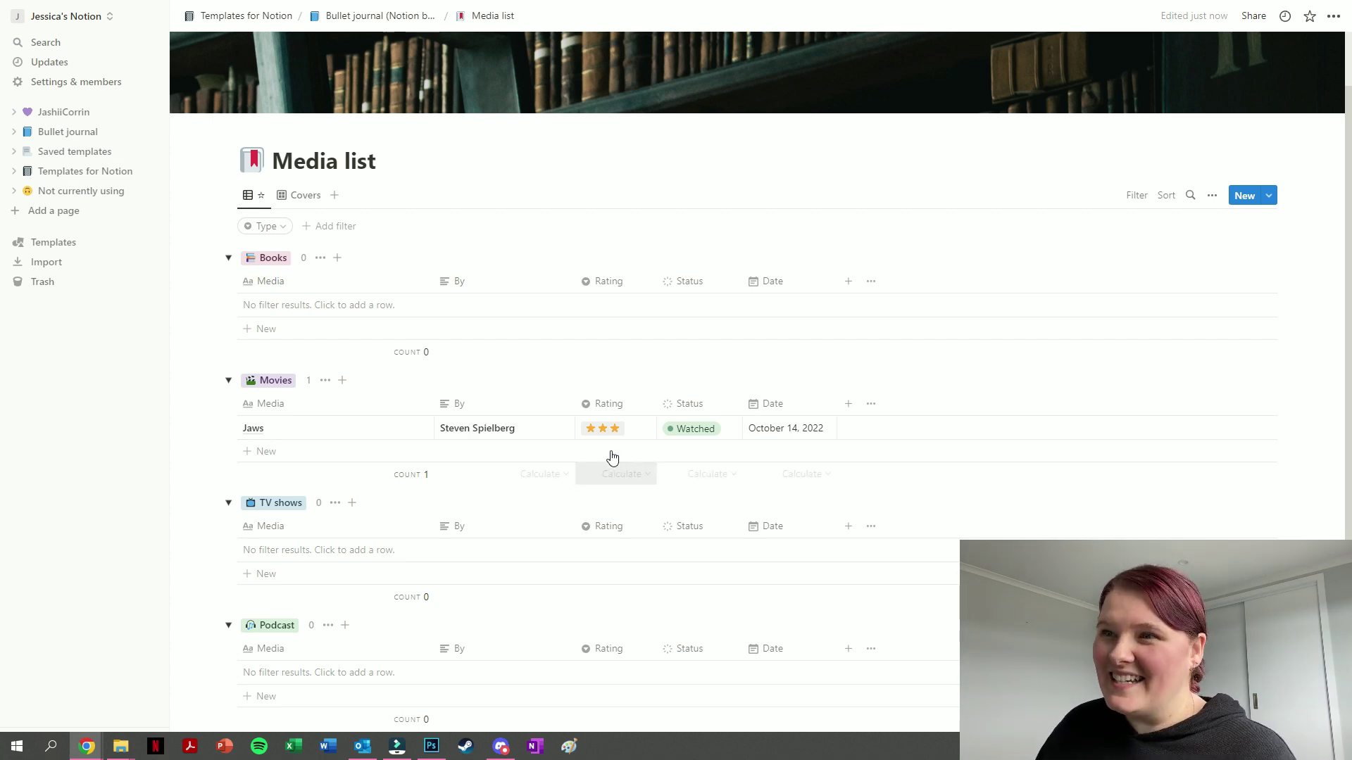
Step: Change Jaws's rating to four stars, then to five stars
left_click(631, 435)
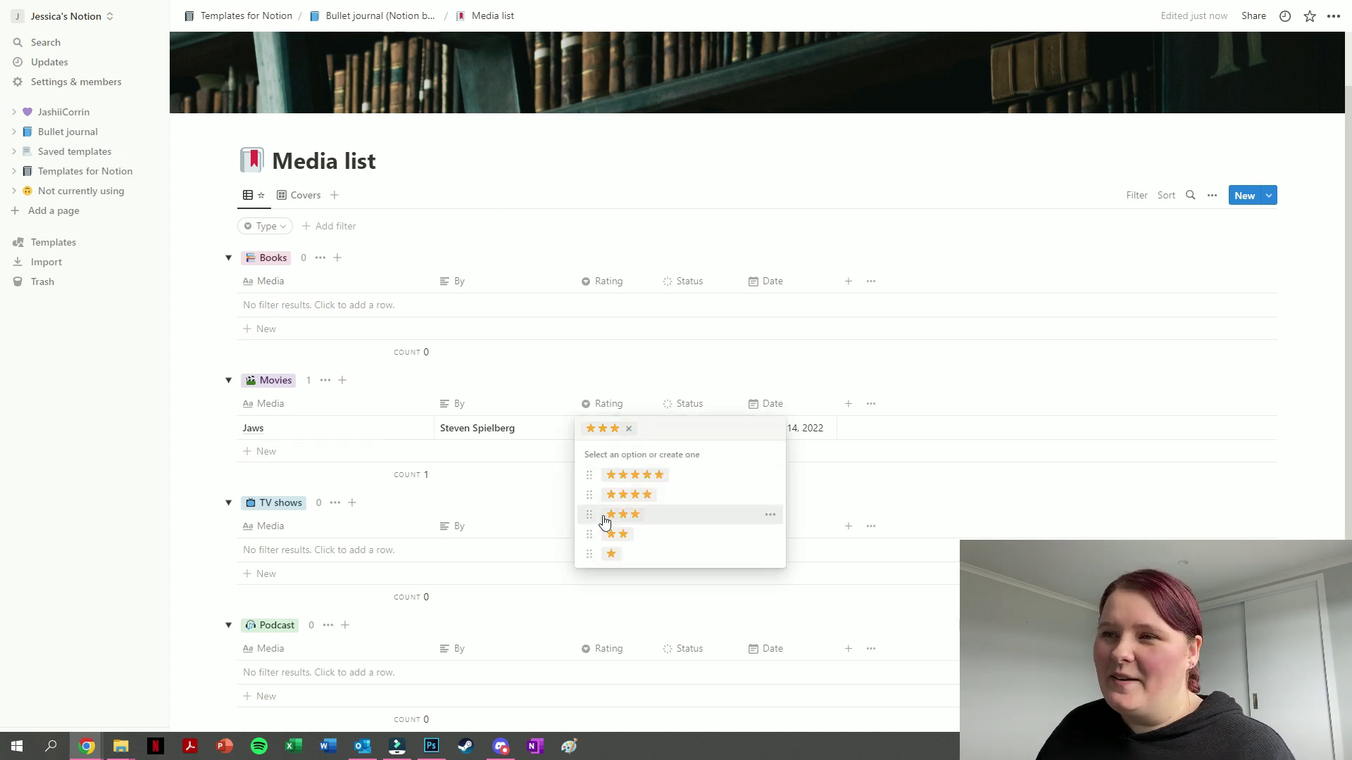
left_click(625, 490)
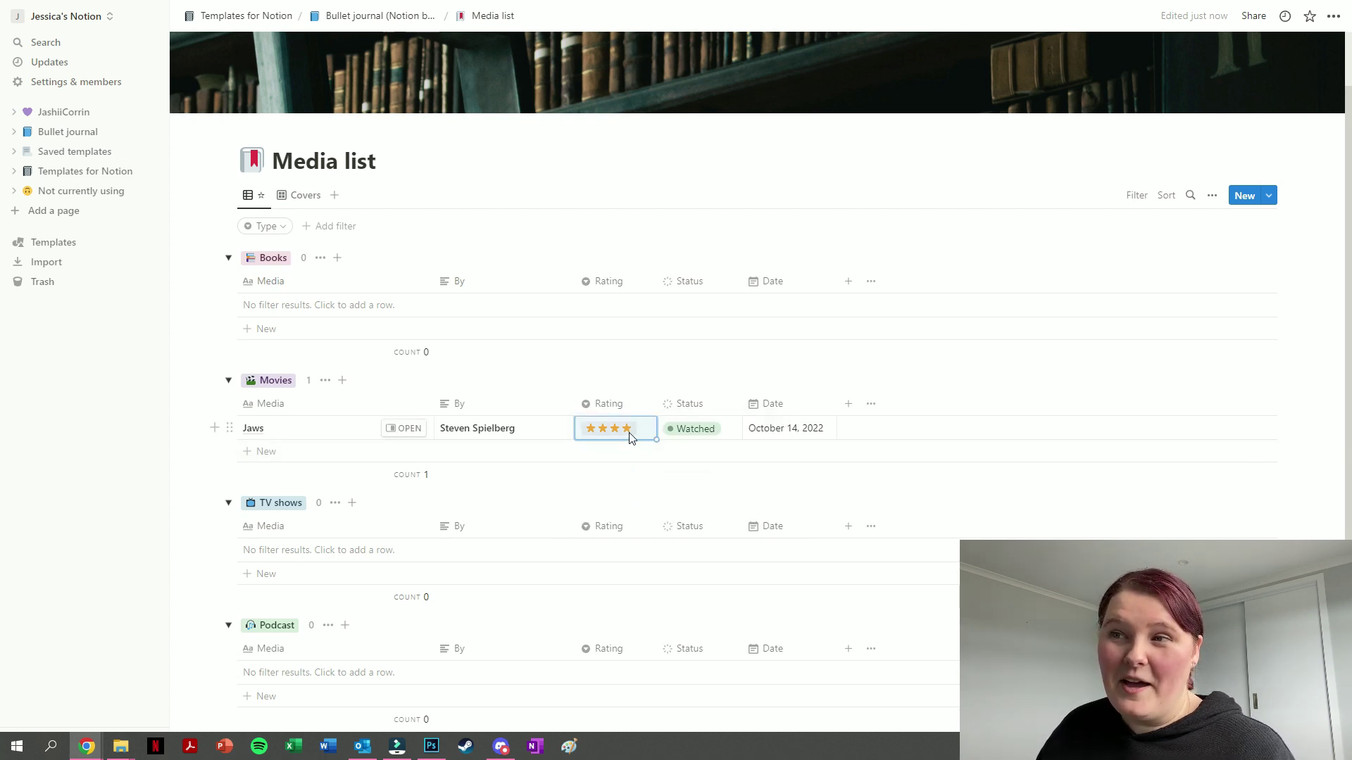
left_click(625, 435)
left_click(647, 482)
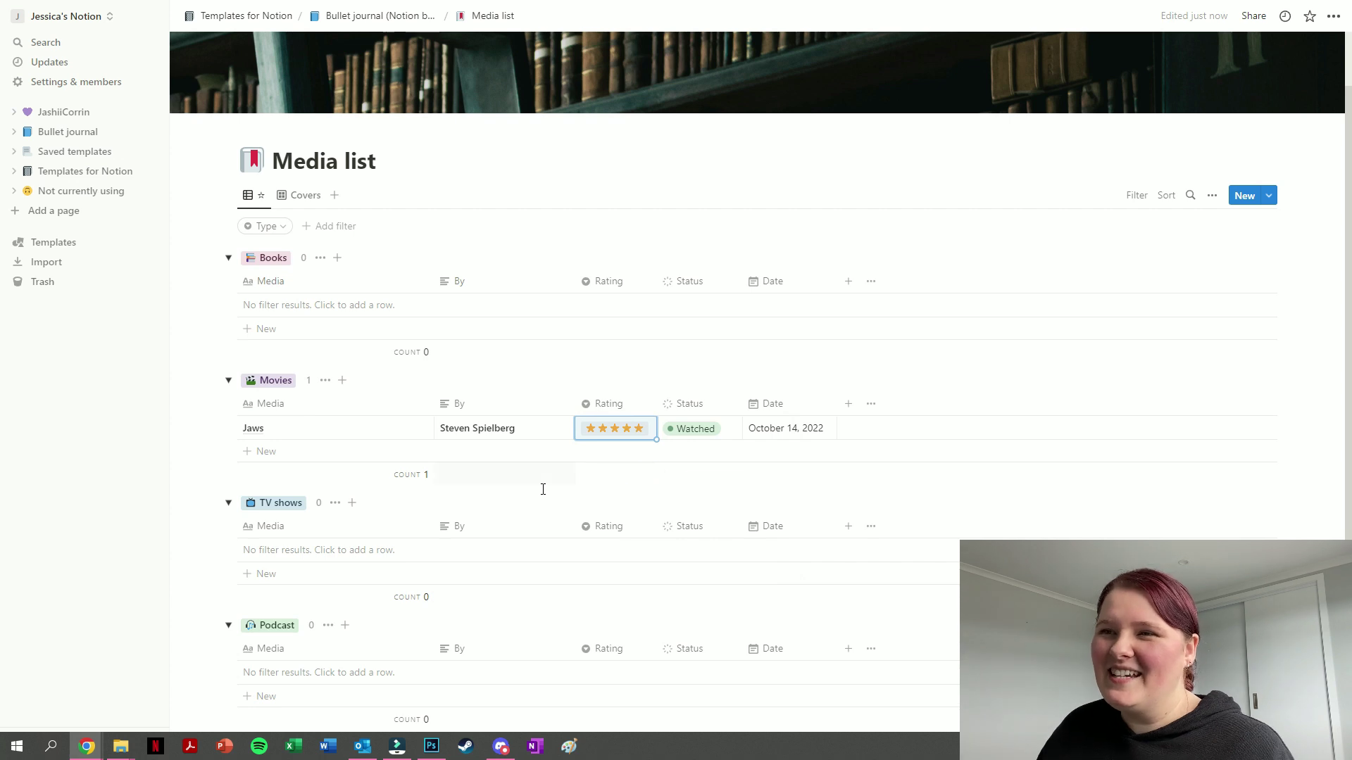
left_click(545, 492)
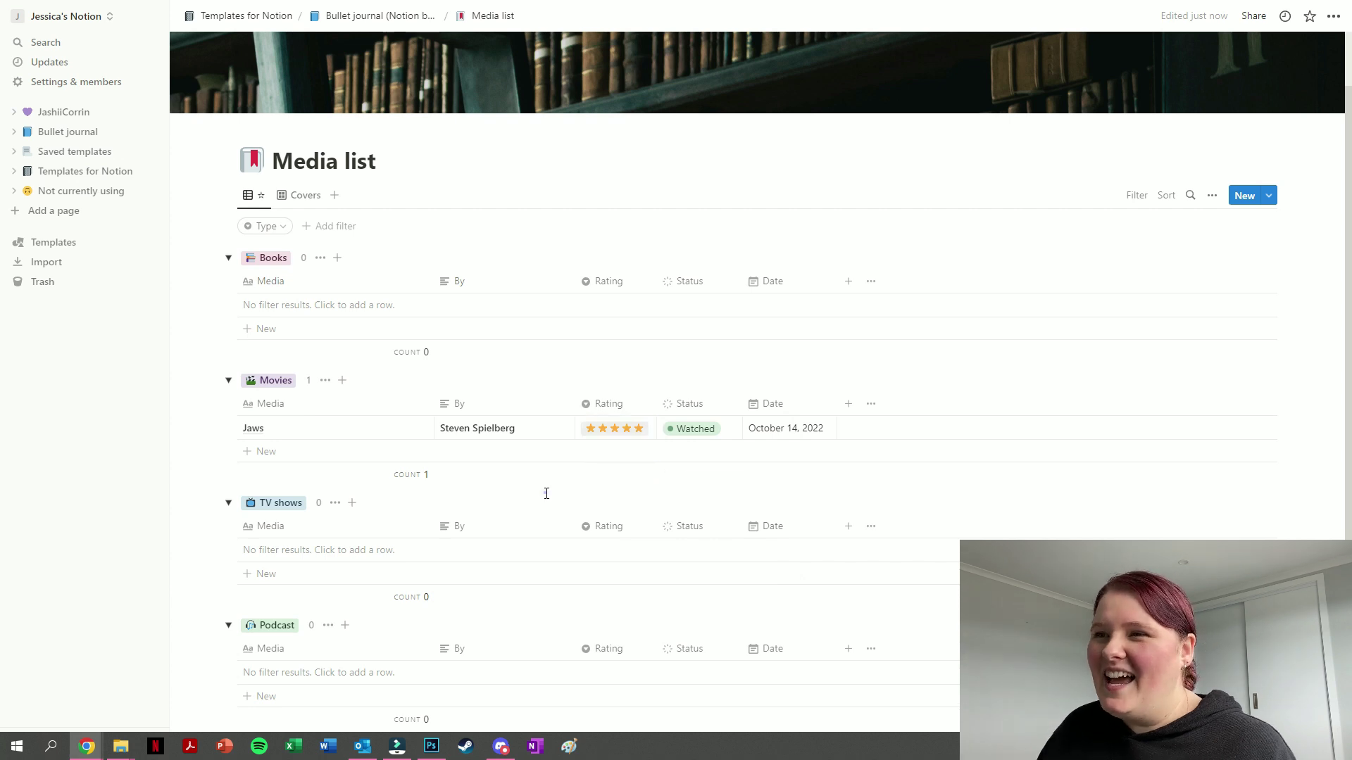
Step: Check Jaws's Status options, leave it Watched, and switch to the Covers gallery view
left_click(707, 432)
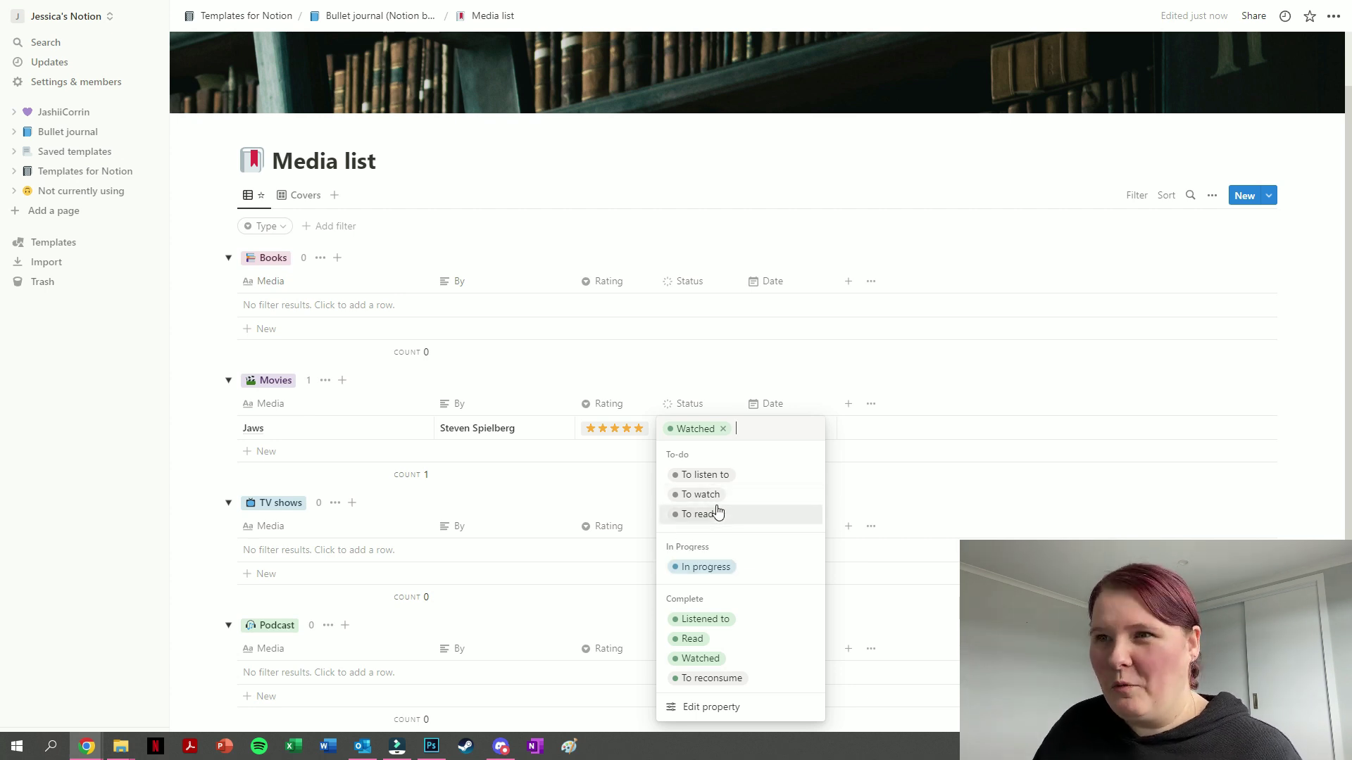
left_click(602, 493)
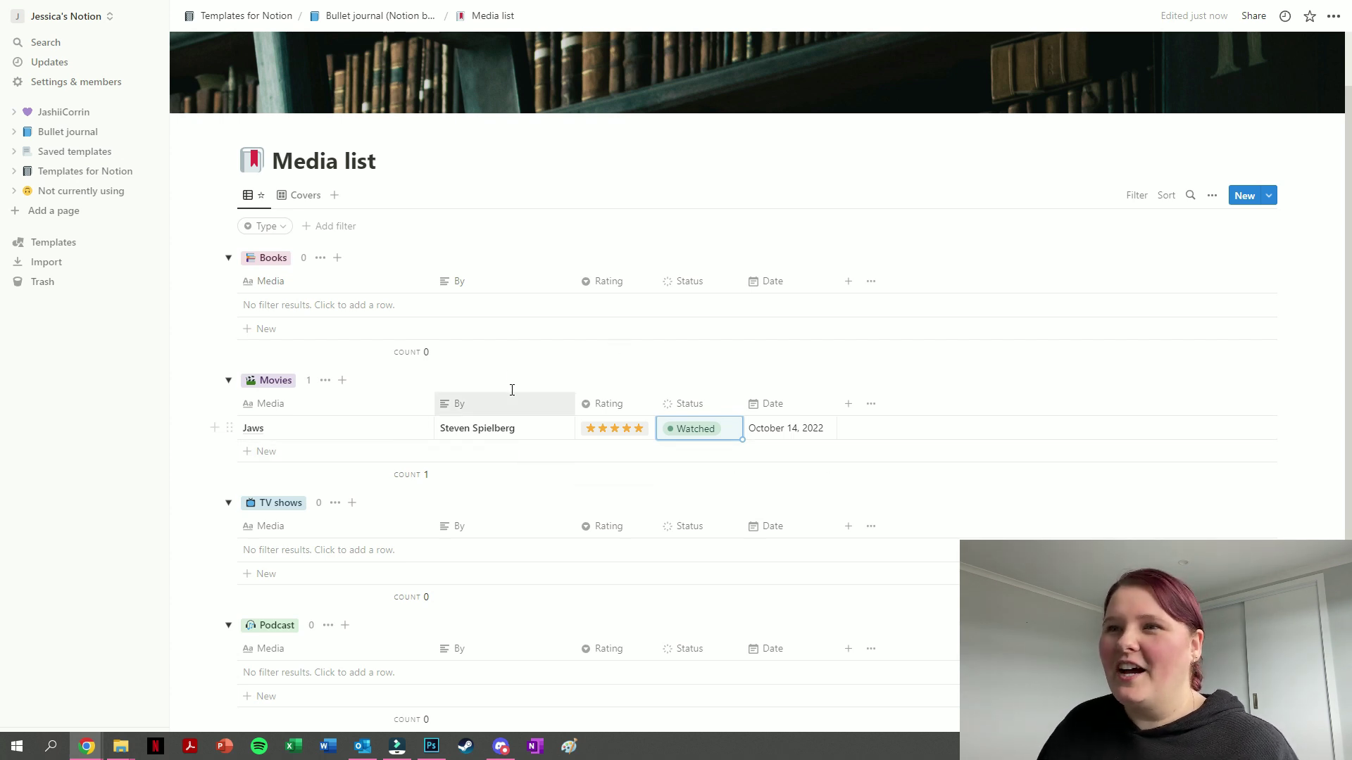
left_click(305, 197)
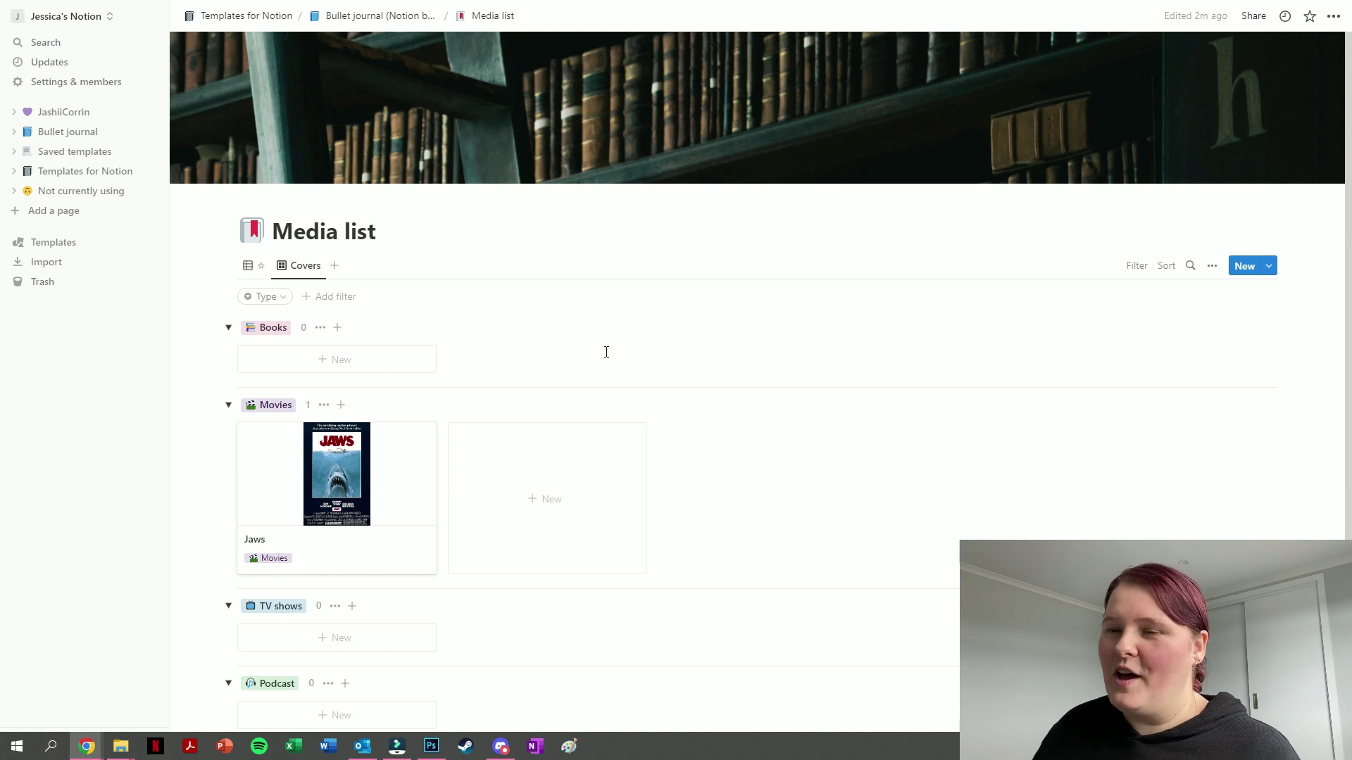
Step: Swap the Jaws page's shark poster cover for the pink gradient swatch, then reopen Jaws
left_click(343, 478)
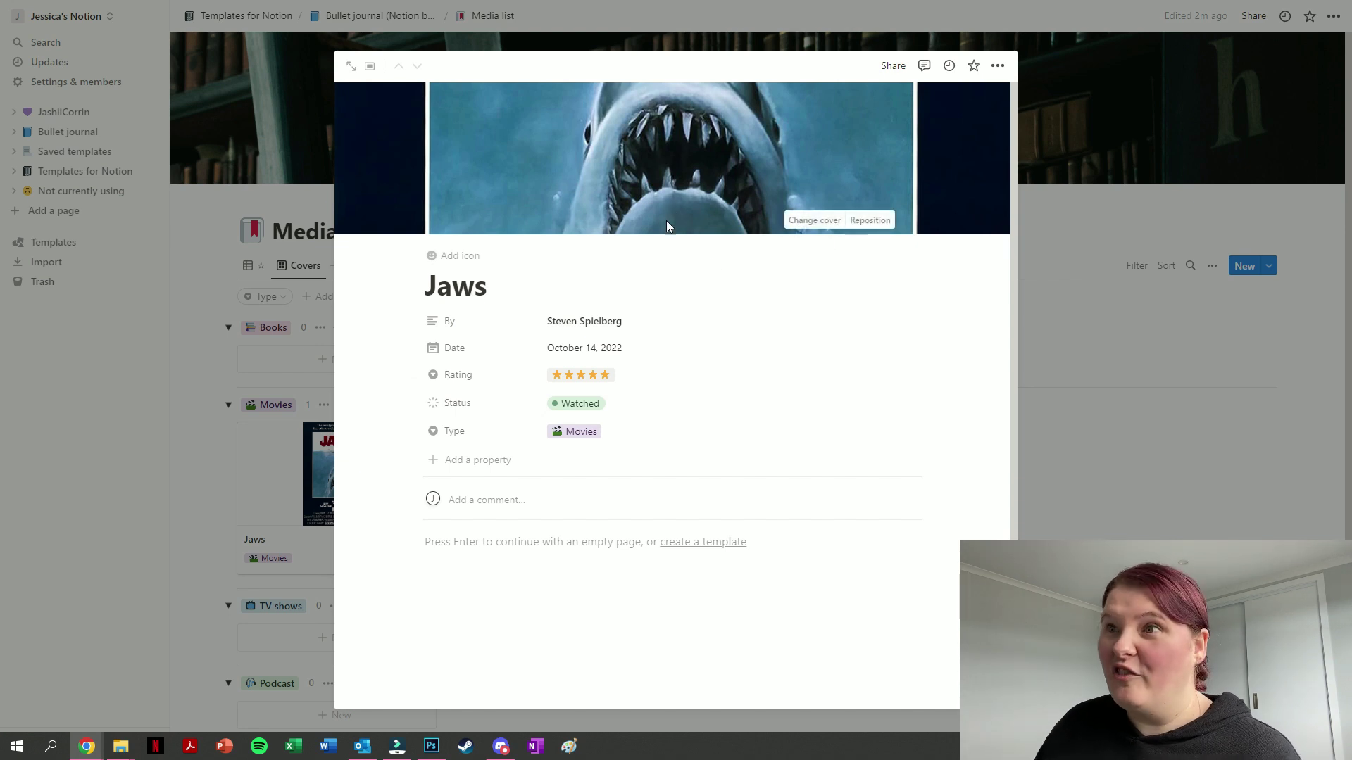
left_click(787, 267)
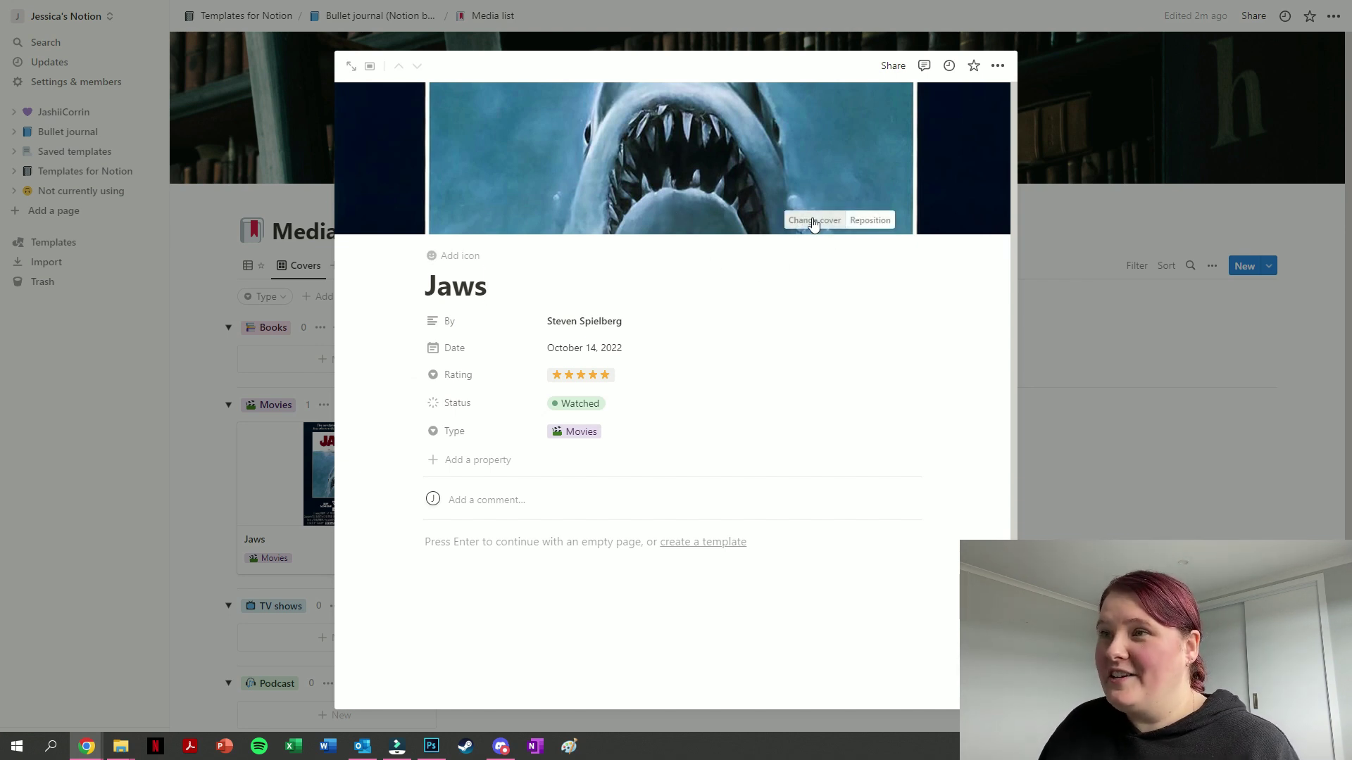
left_click(813, 221)
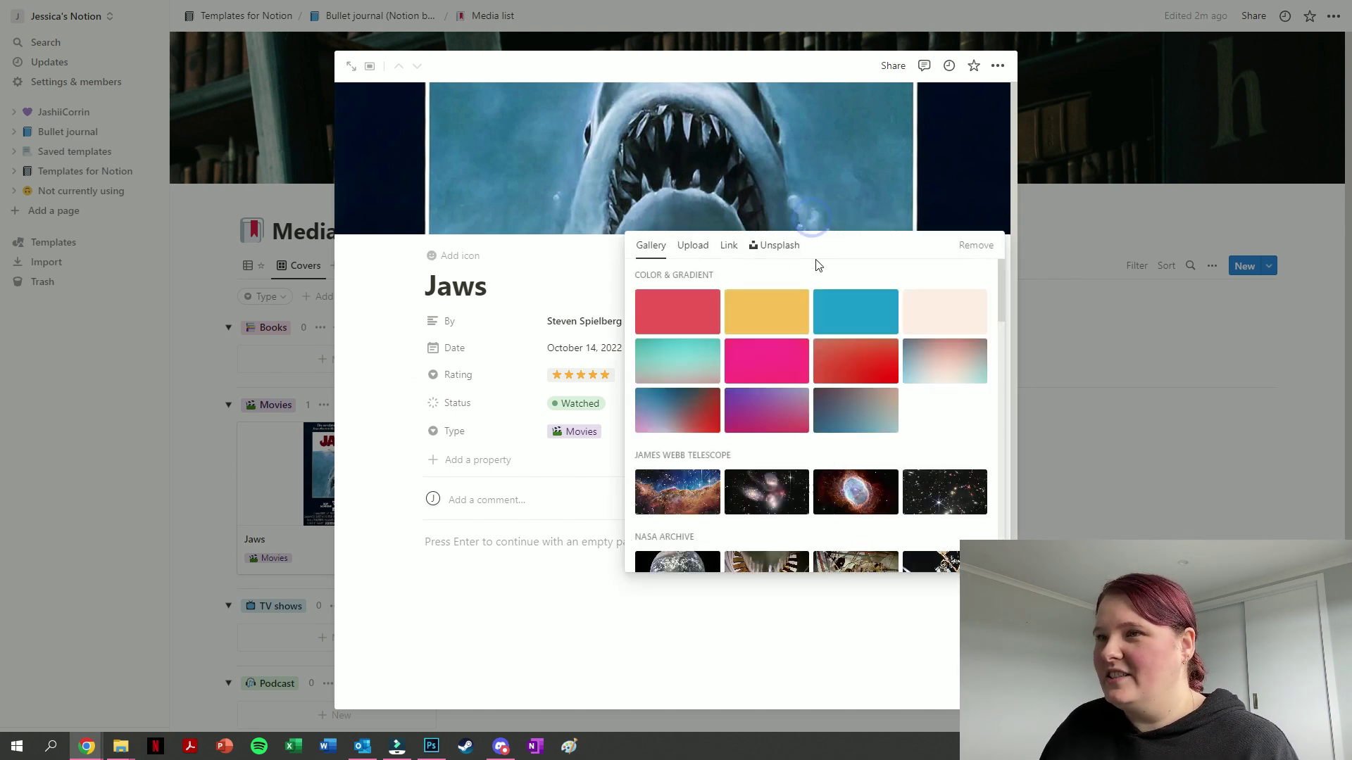
left_click(762, 362)
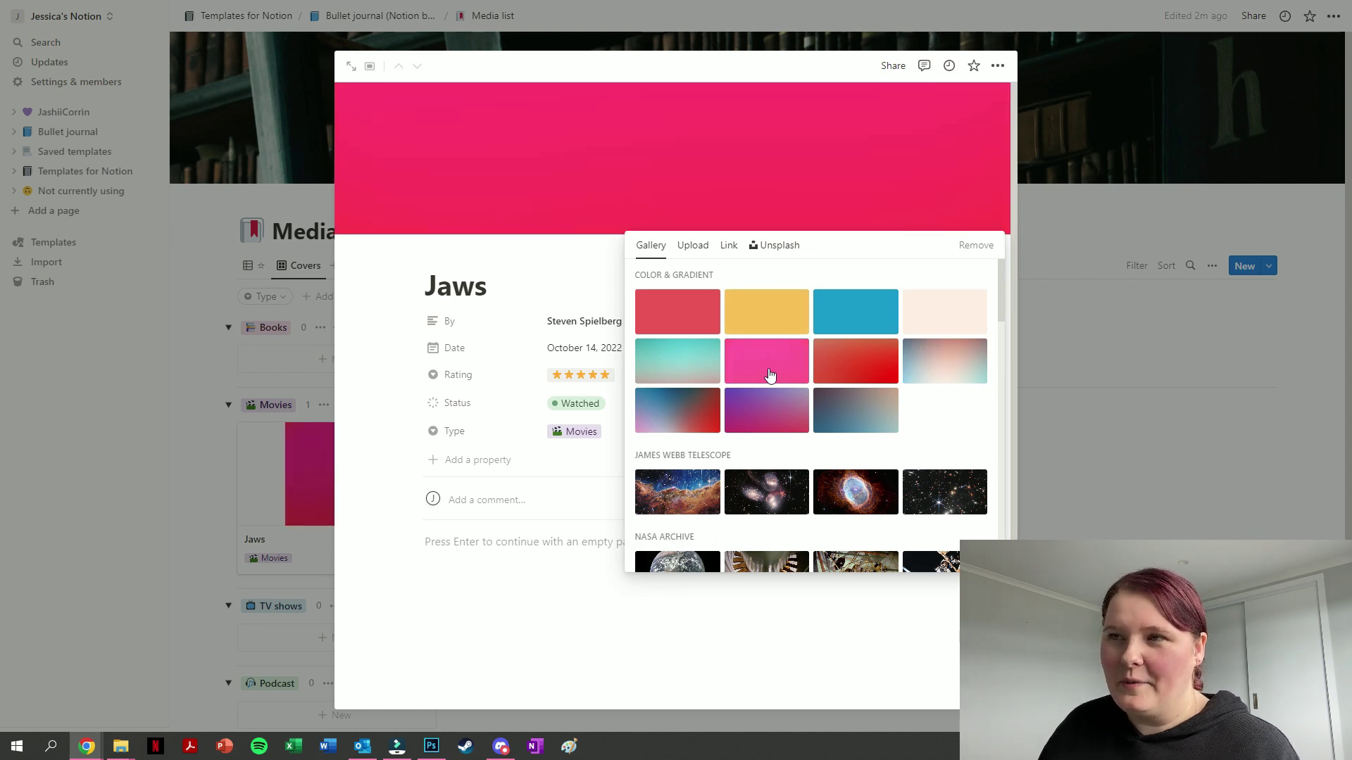
left_click(1053, 428)
left_click(216, 458)
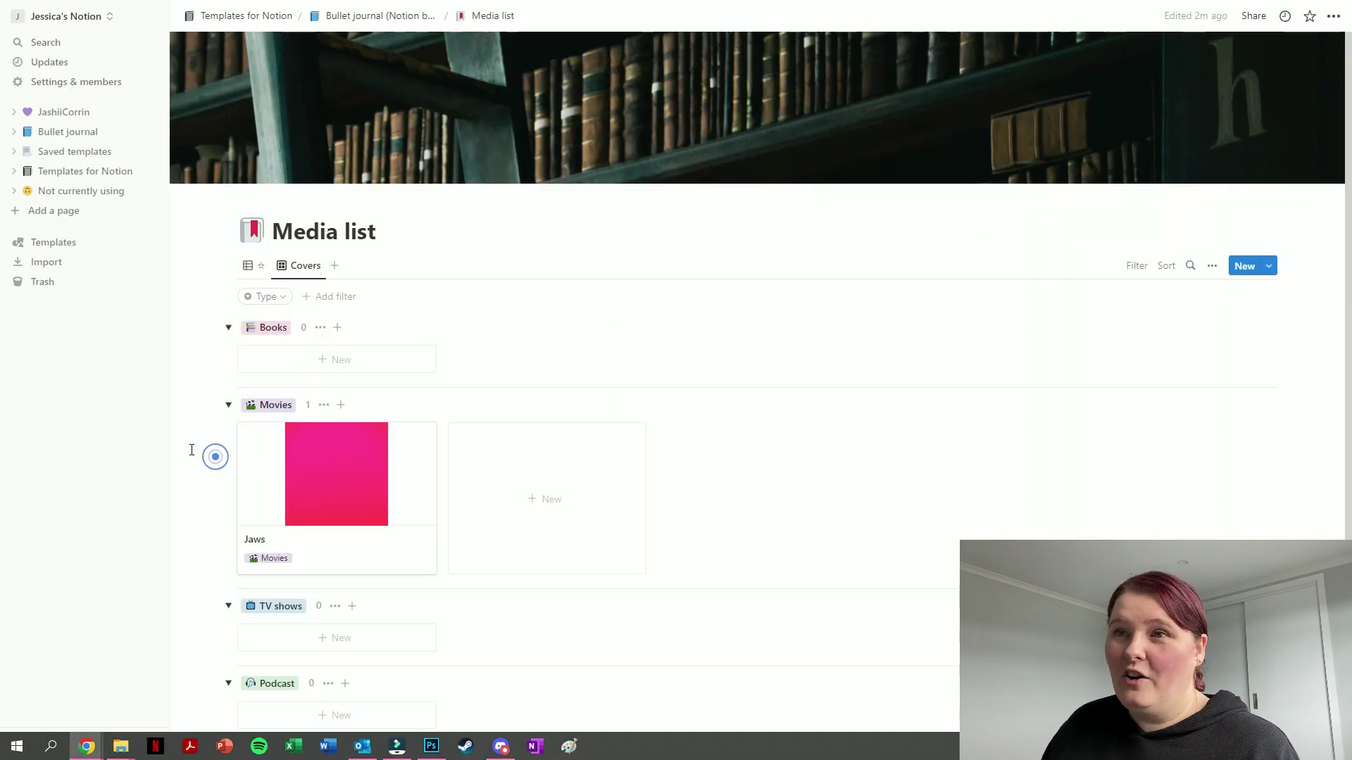
left_click(344, 519)
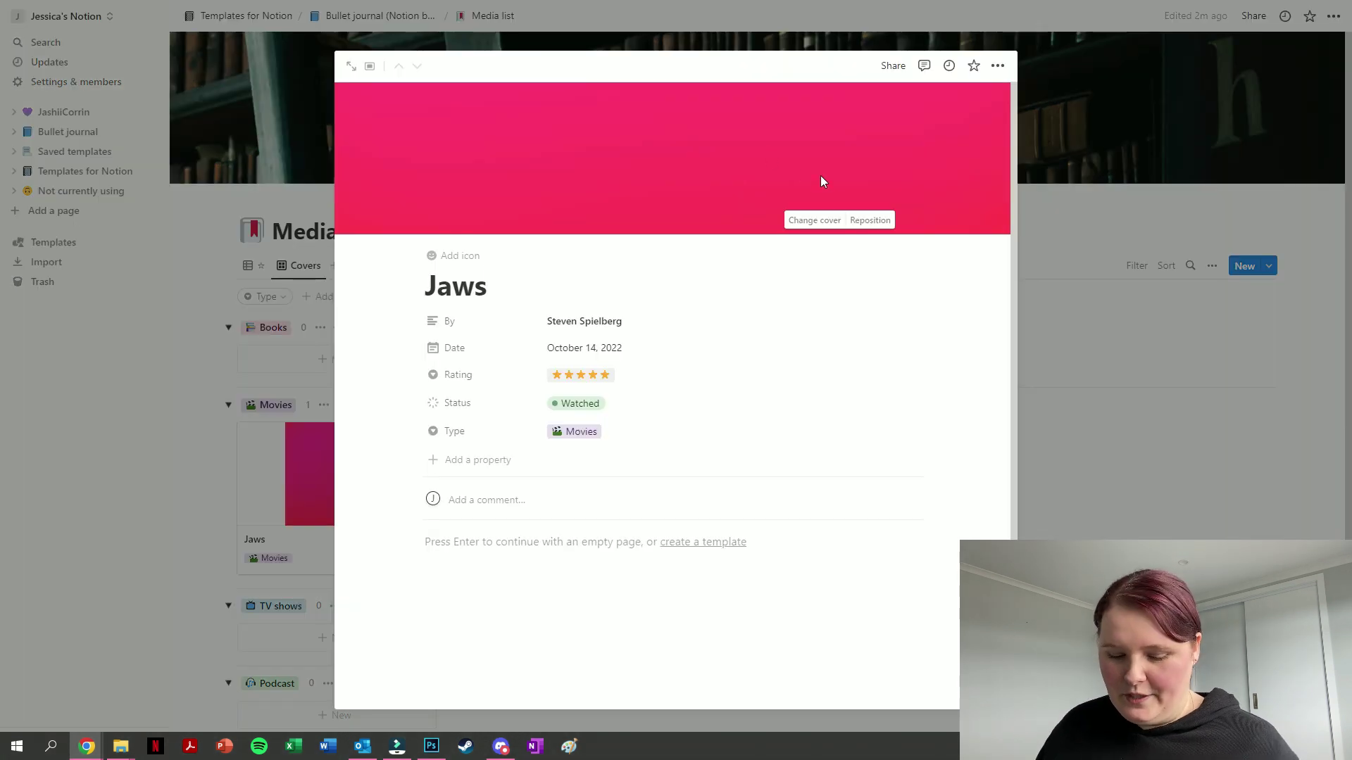
Step: Set Jaws's cover to the shark image from a pasted web link
left_click(809, 221)
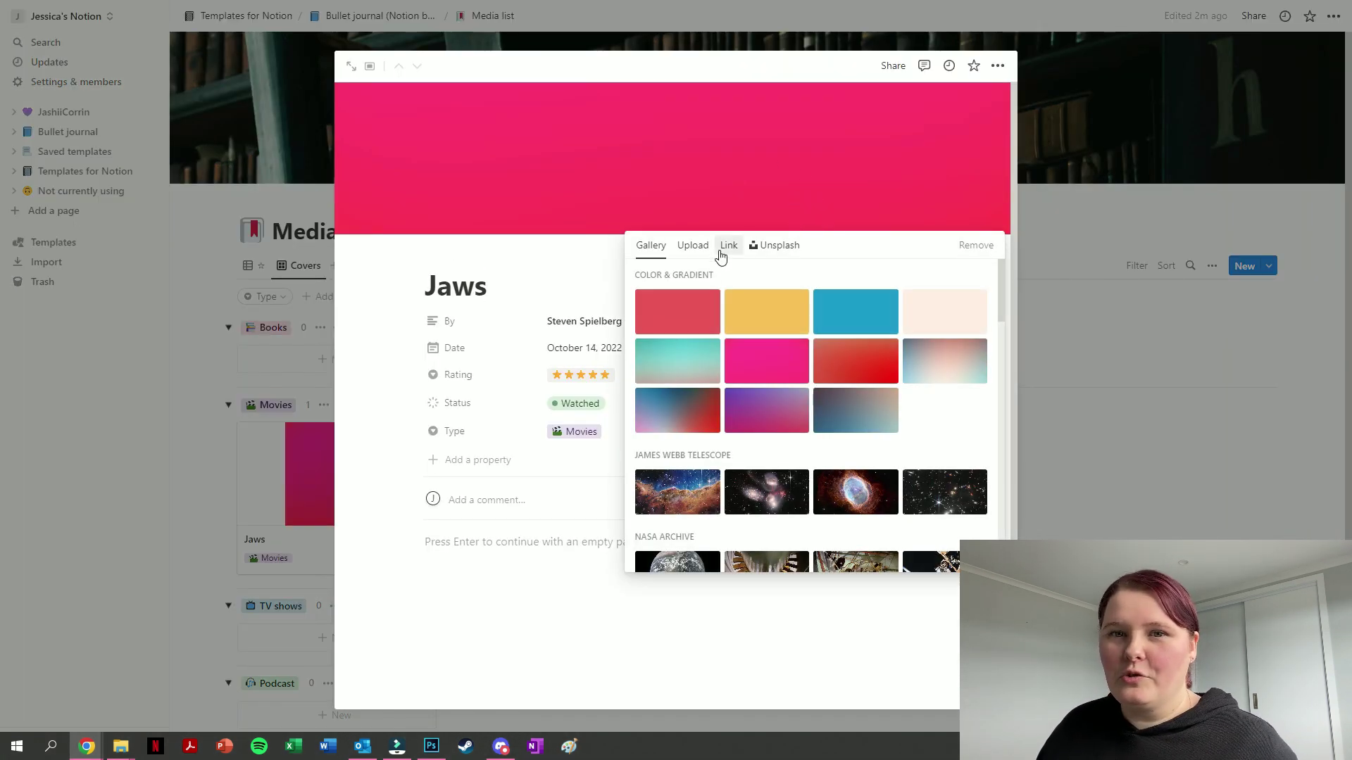
left_click(693, 246)
left_click(728, 247)
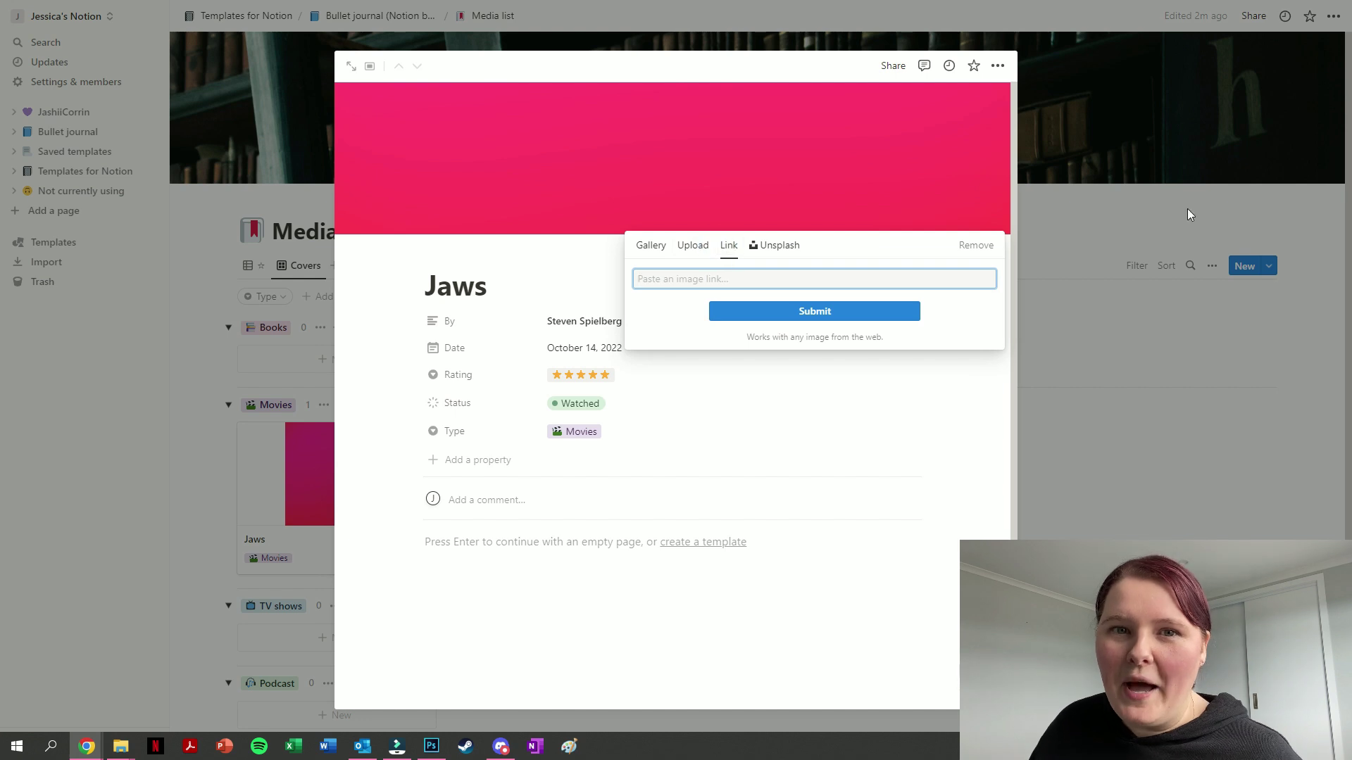
key("ctrl+v")
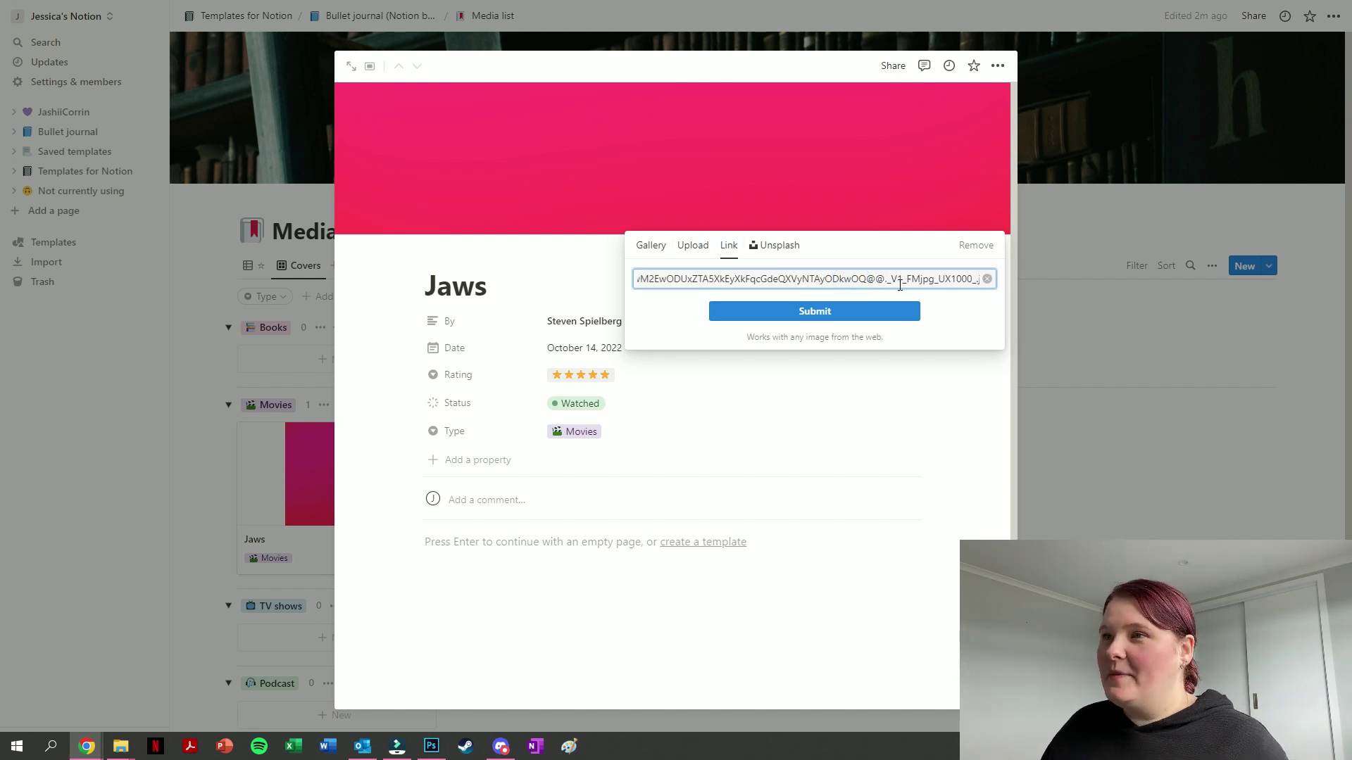
left_click(859, 311)
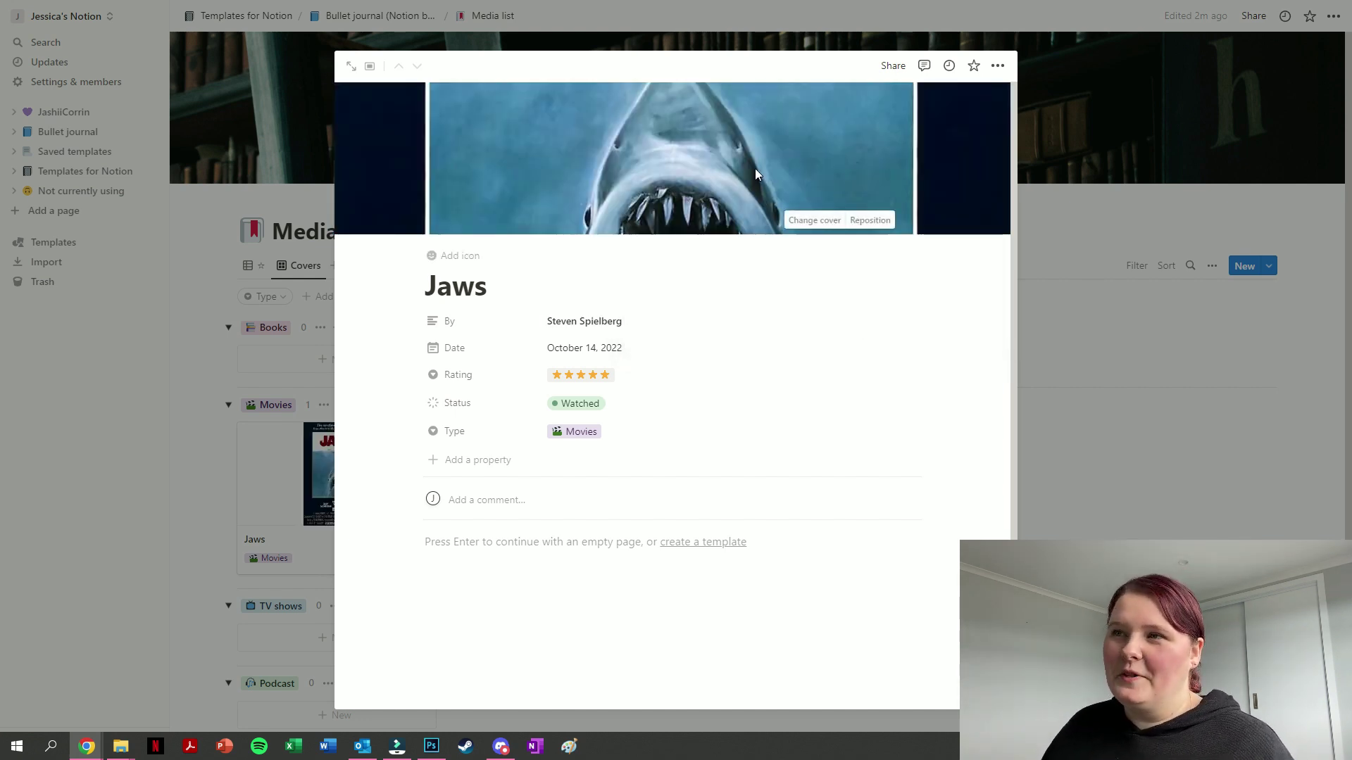
Step: Reposition the cover to show the shark's teeth, then return to the Bullet journal page
left_click(870, 221)
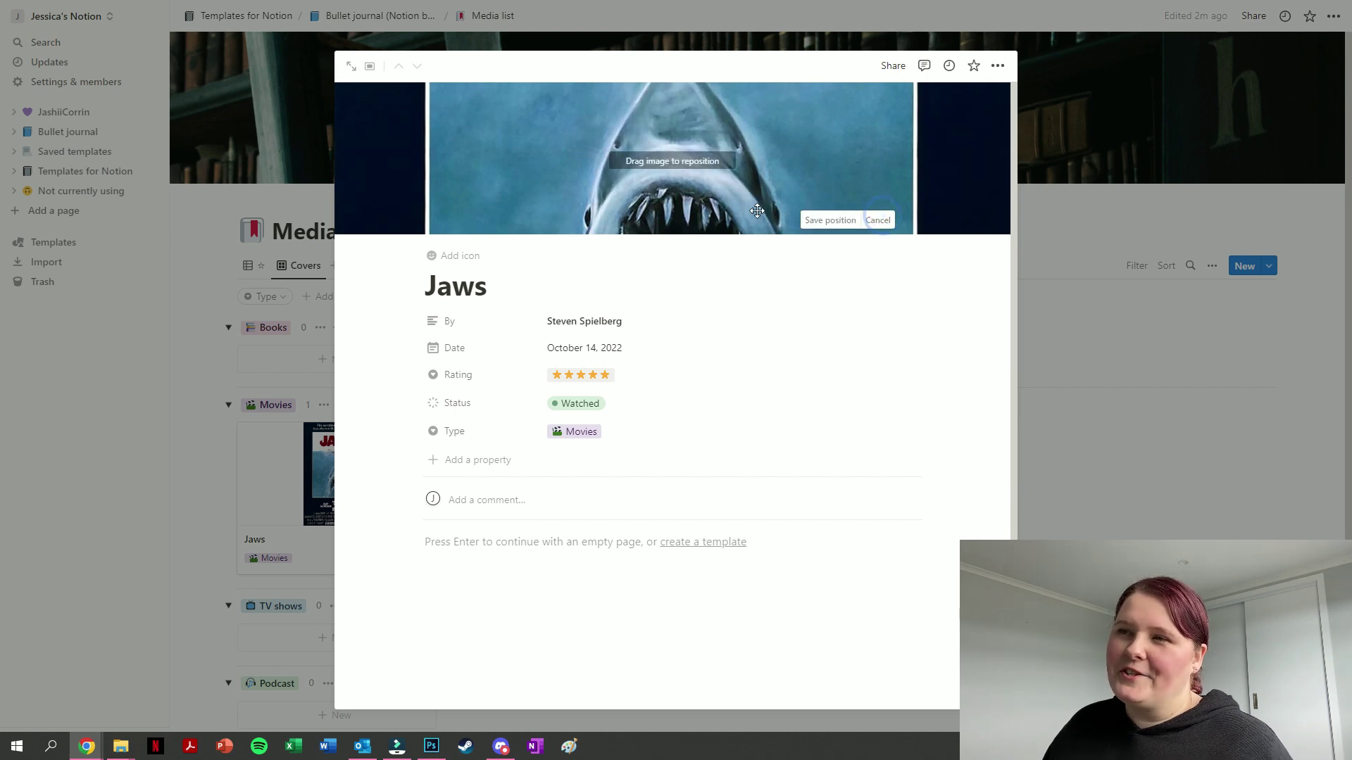
left_click_drag(757, 212, 806, 117)
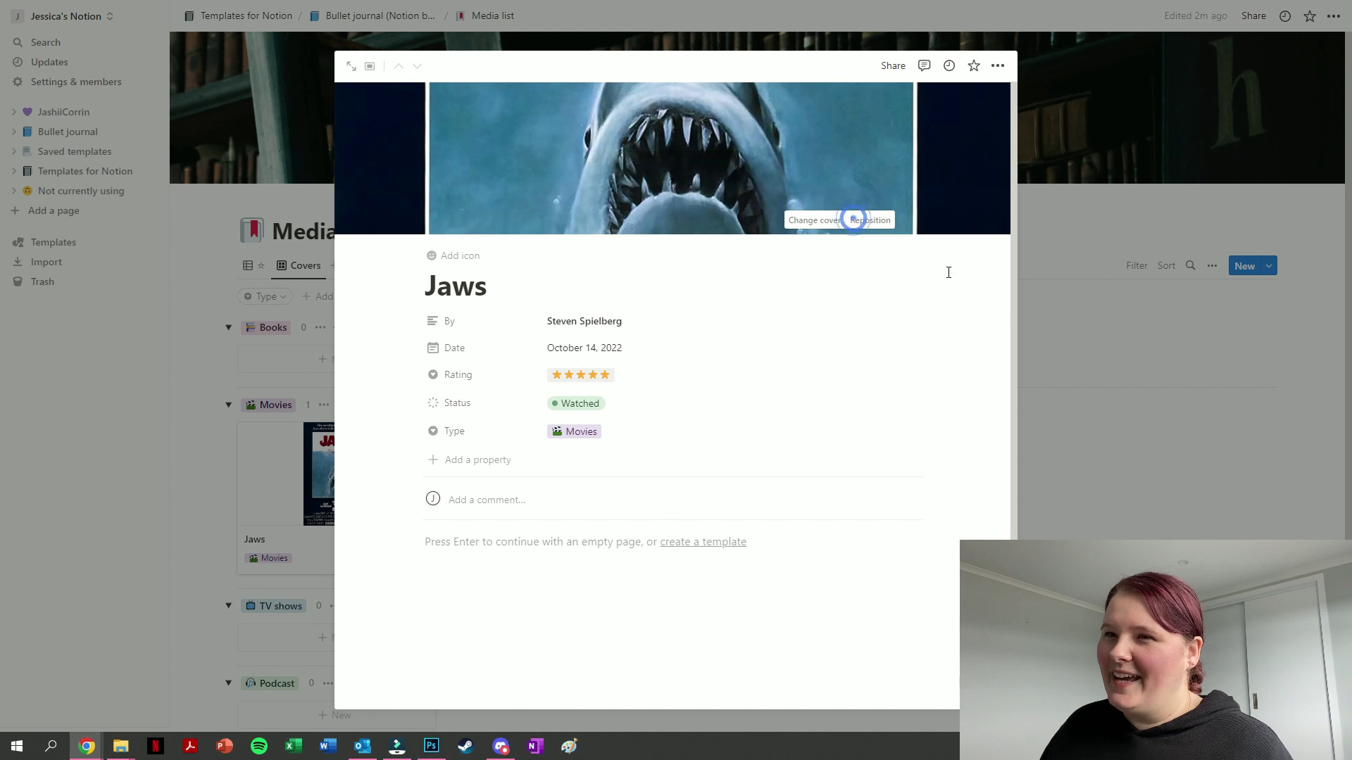
left_click(842, 221)
left_click(1057, 438)
left_click(383, 15)
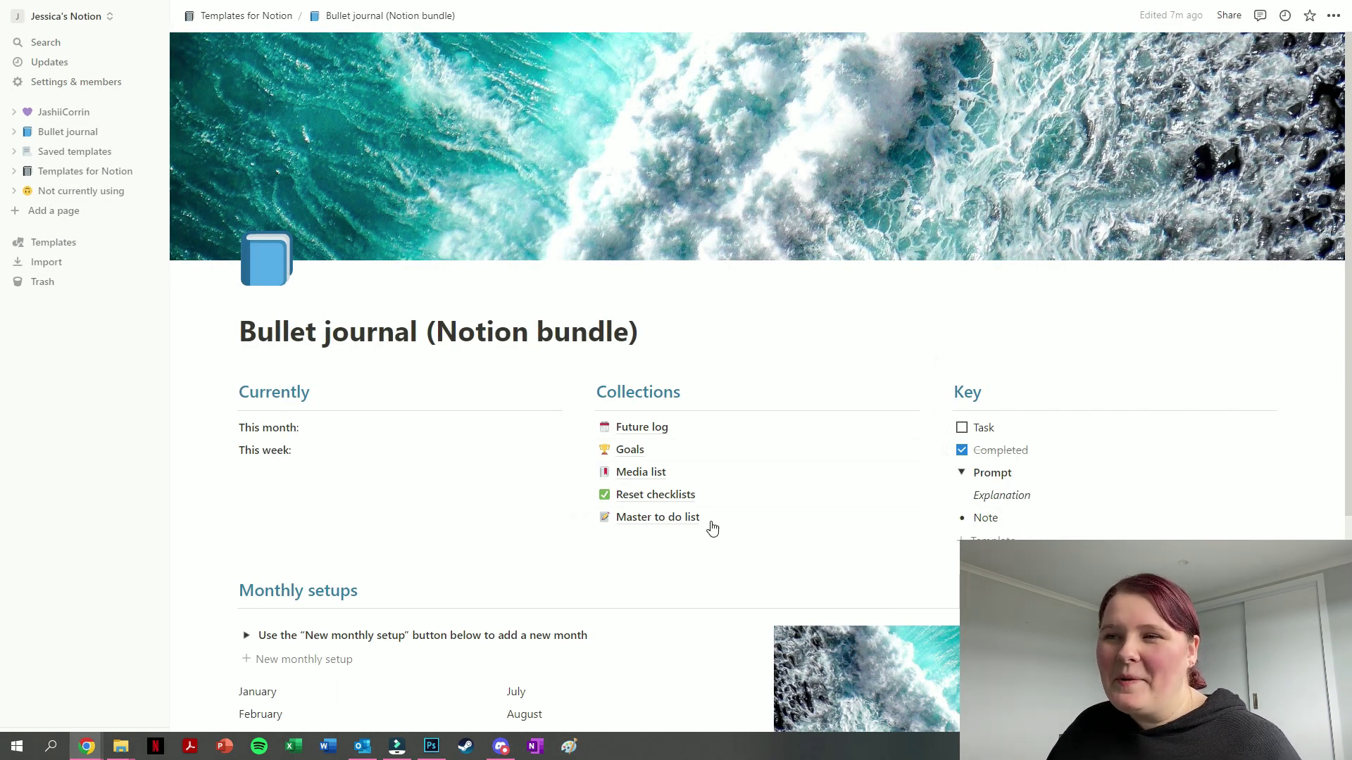
left_click(686, 495)
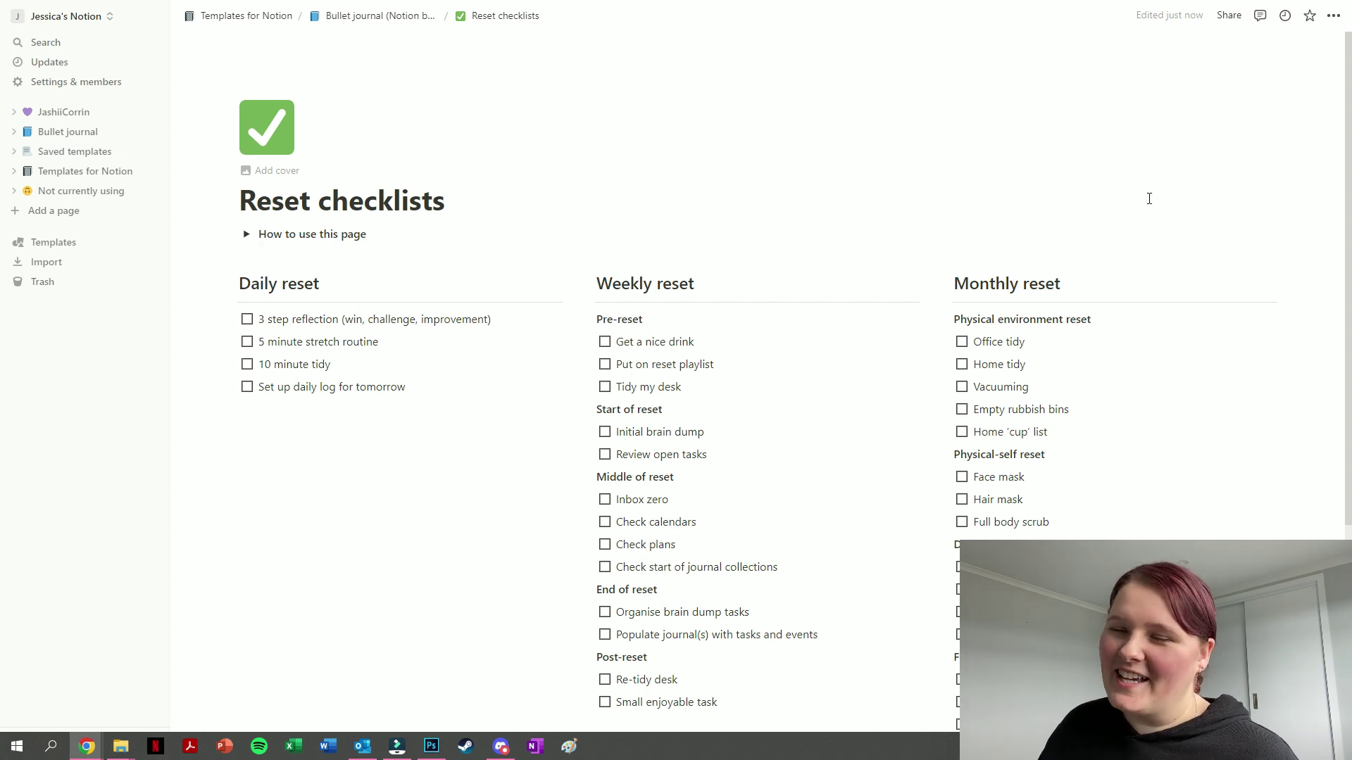
left_click(246, 234)
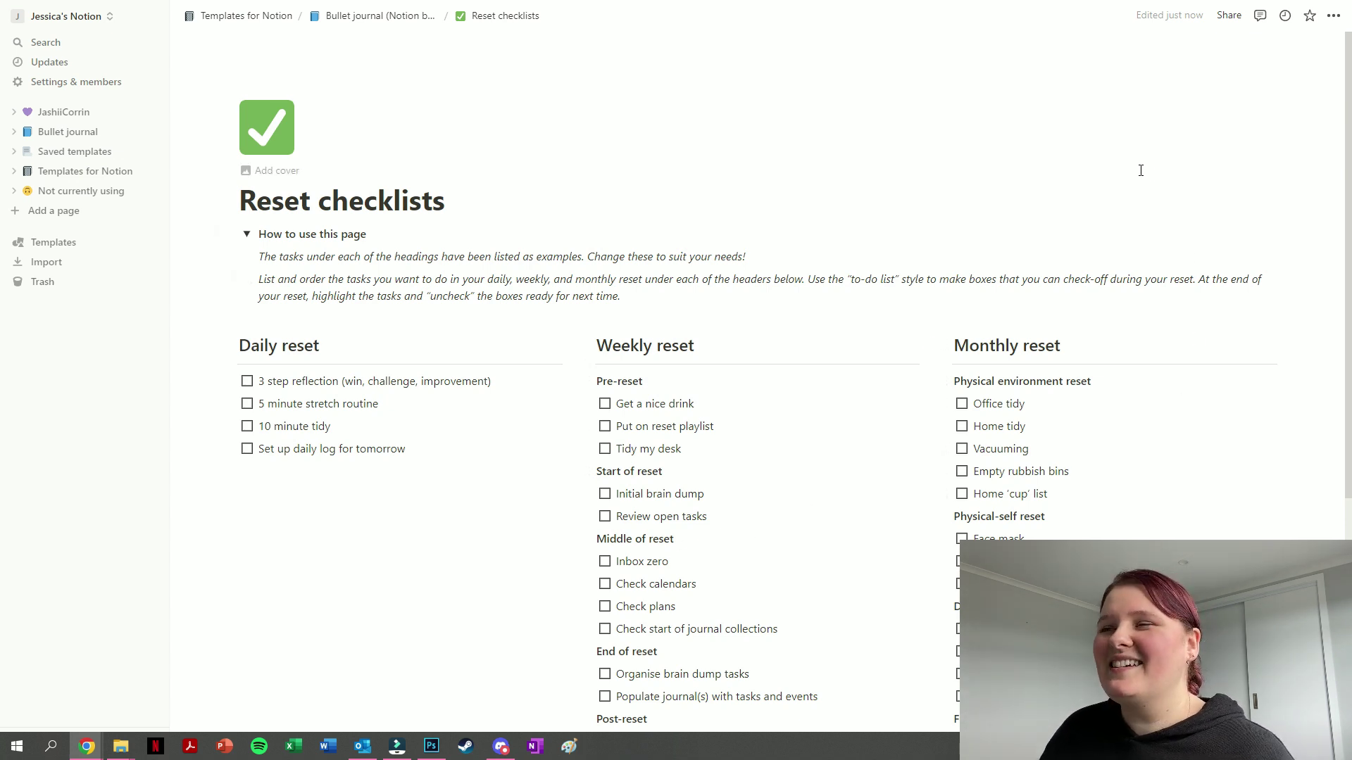
left_click(246, 234)
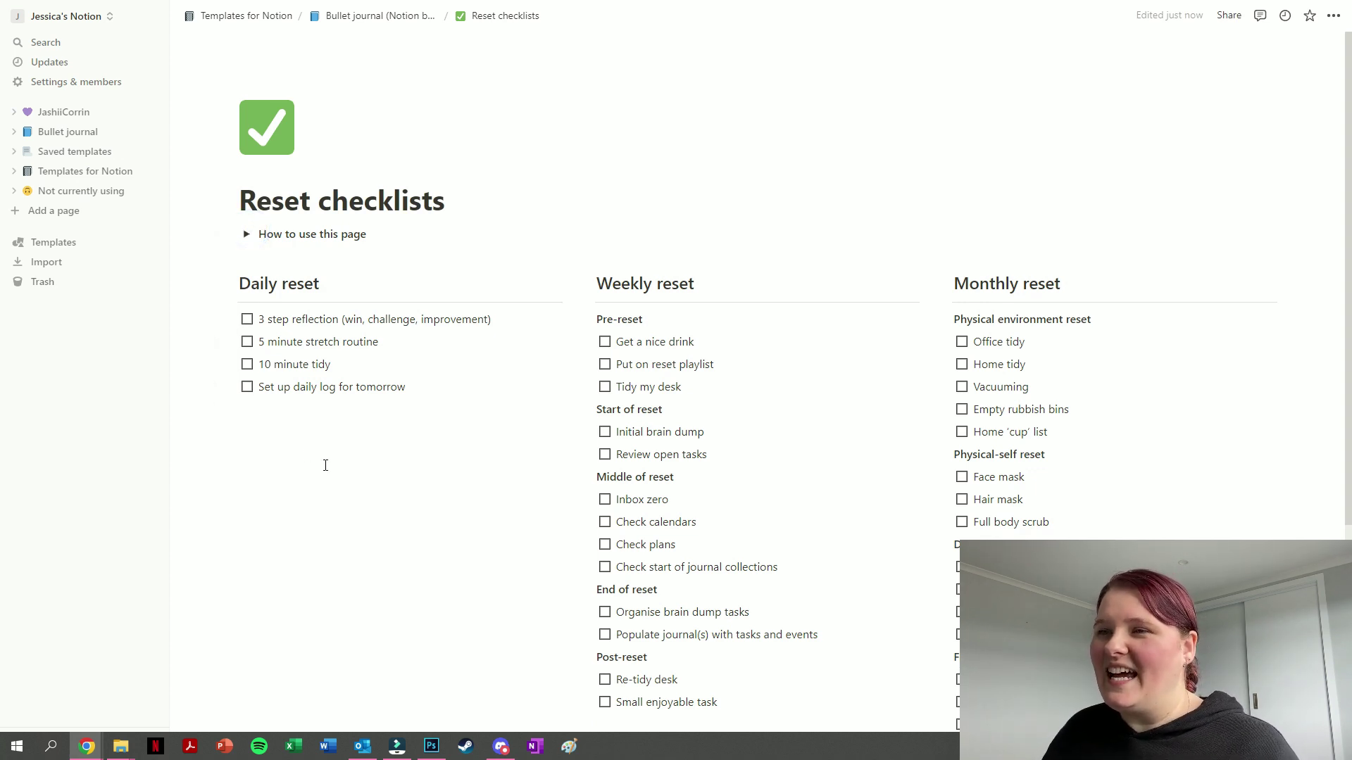
scroll(564, 441, "down", 1)
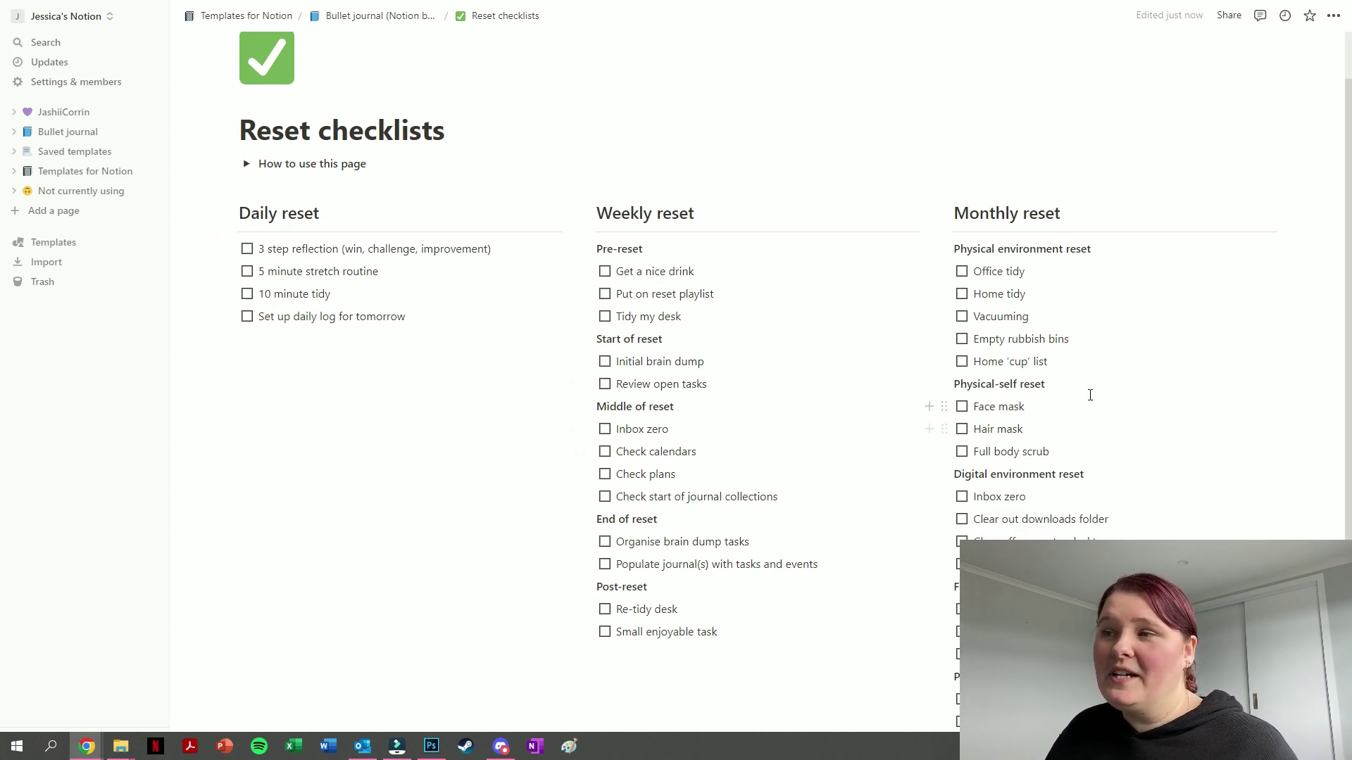
scroll(1091, 394, "down", 2)
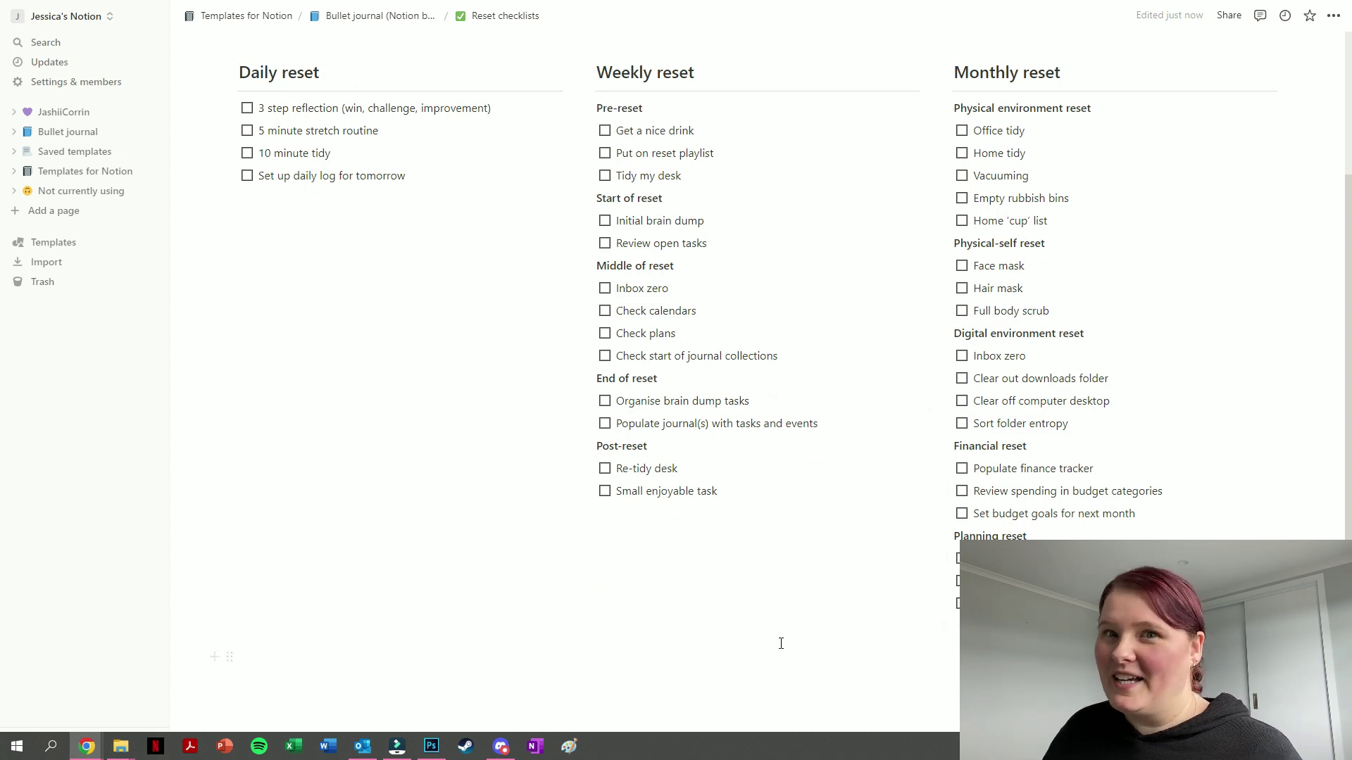
scroll(800, 590, "up", 3)
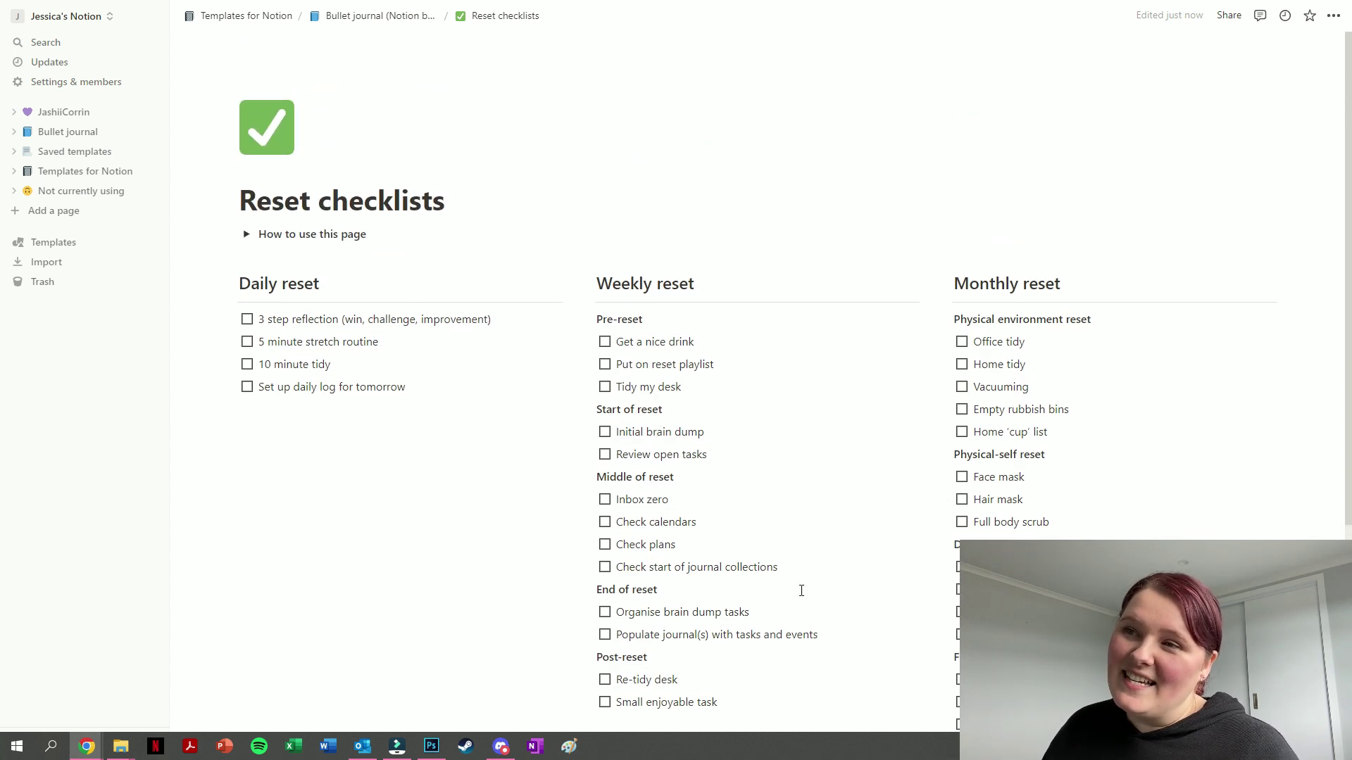
left_click(605, 343)
left_click(605, 365)
left_click(605, 388)
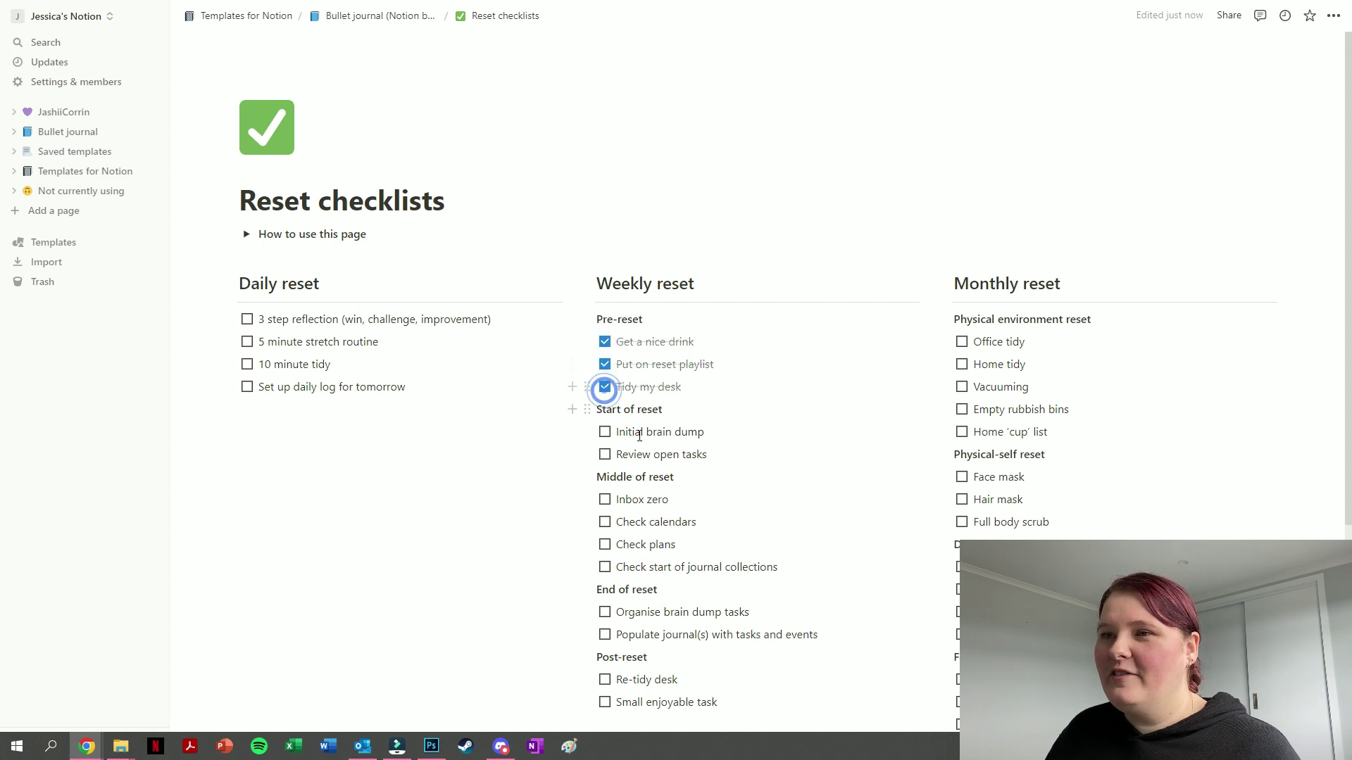
scroll(704, 458, "down", 1)
left_click_drag(778, 689, 601, 278)
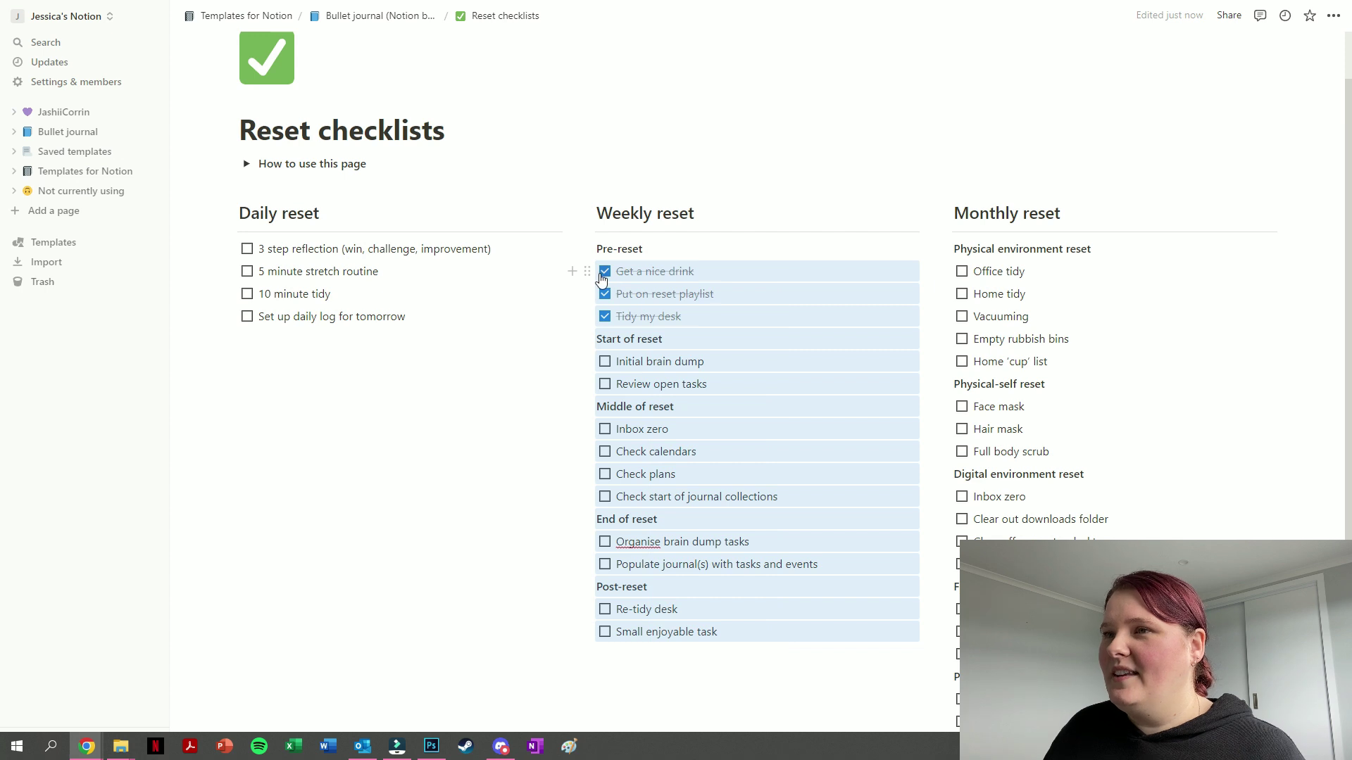
left_click(603, 273)
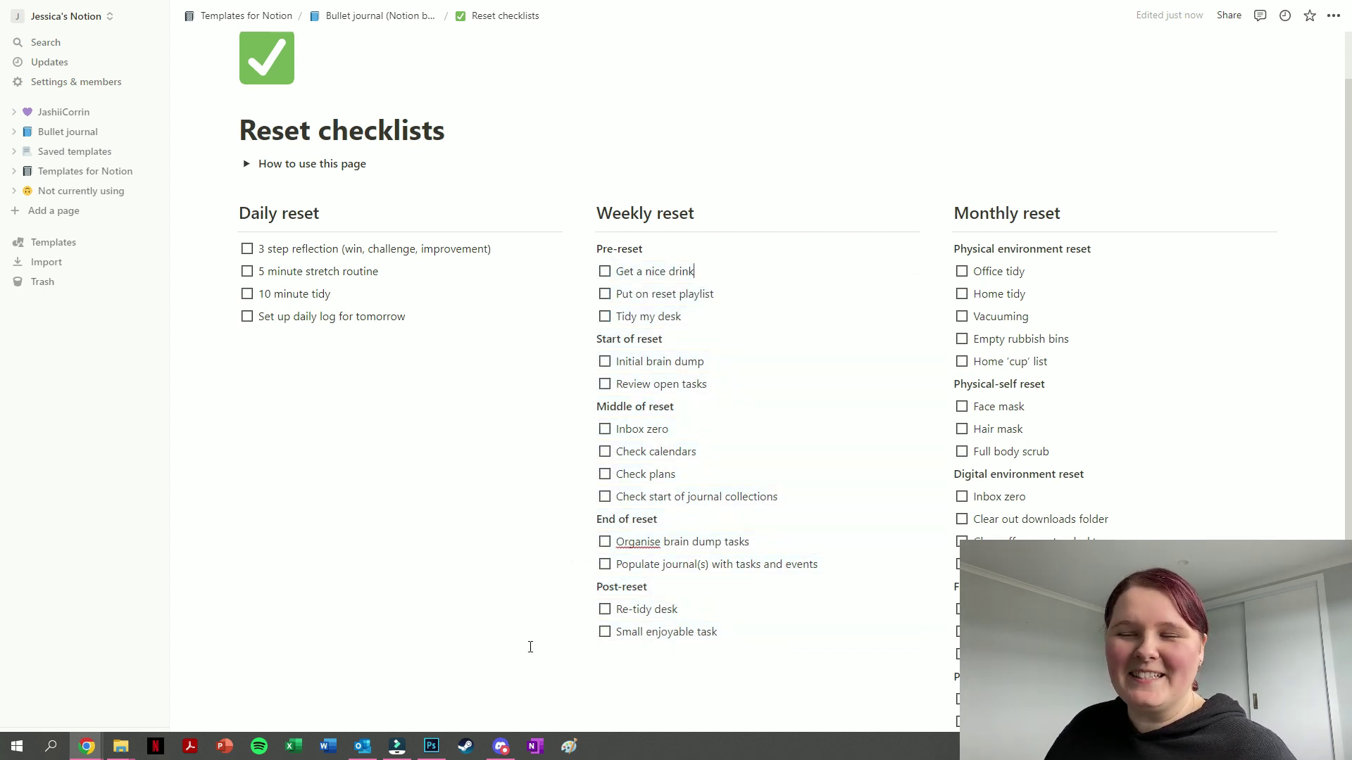
scroll(573, 556, "up", 1)
Step: Open the Master to do list, tick Task 1 done, untick it in the Completed view, then return to the main table
key("alt+Left")
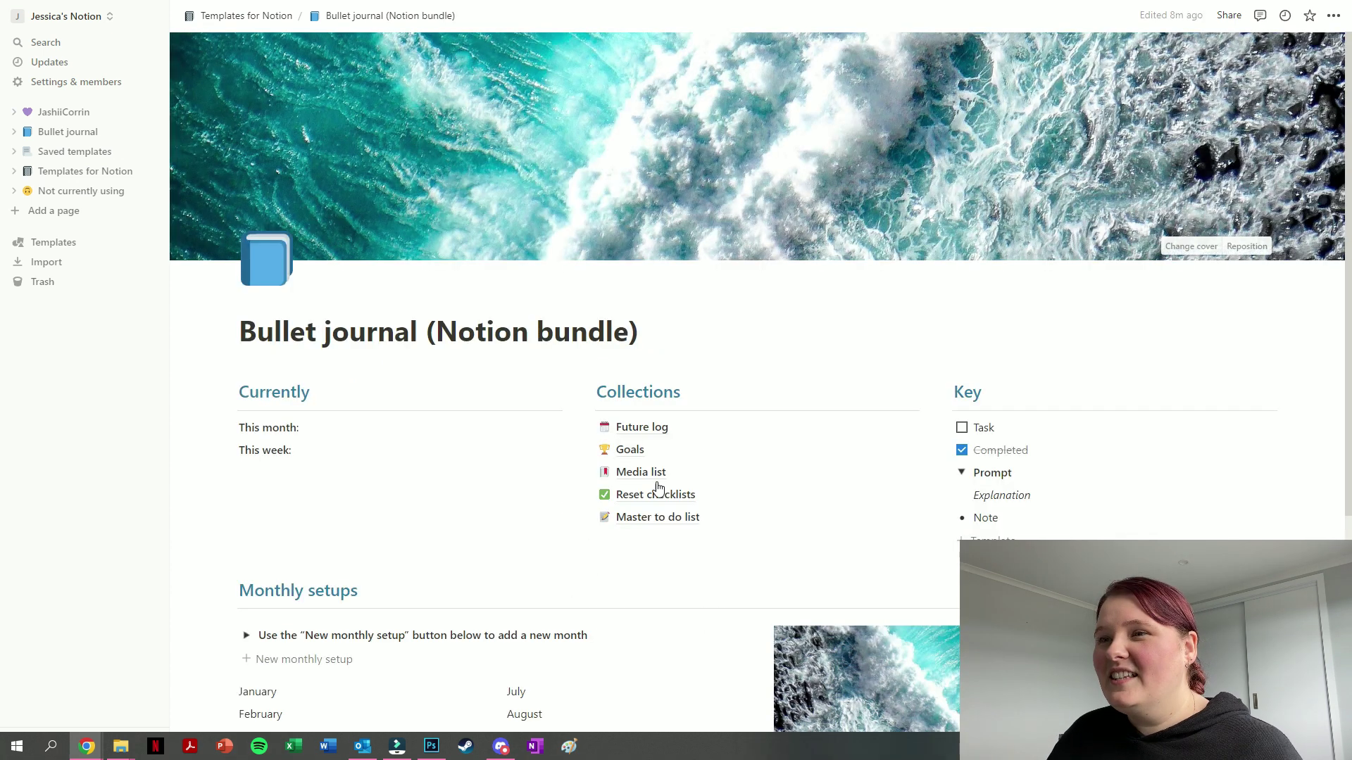
left_click(657, 521)
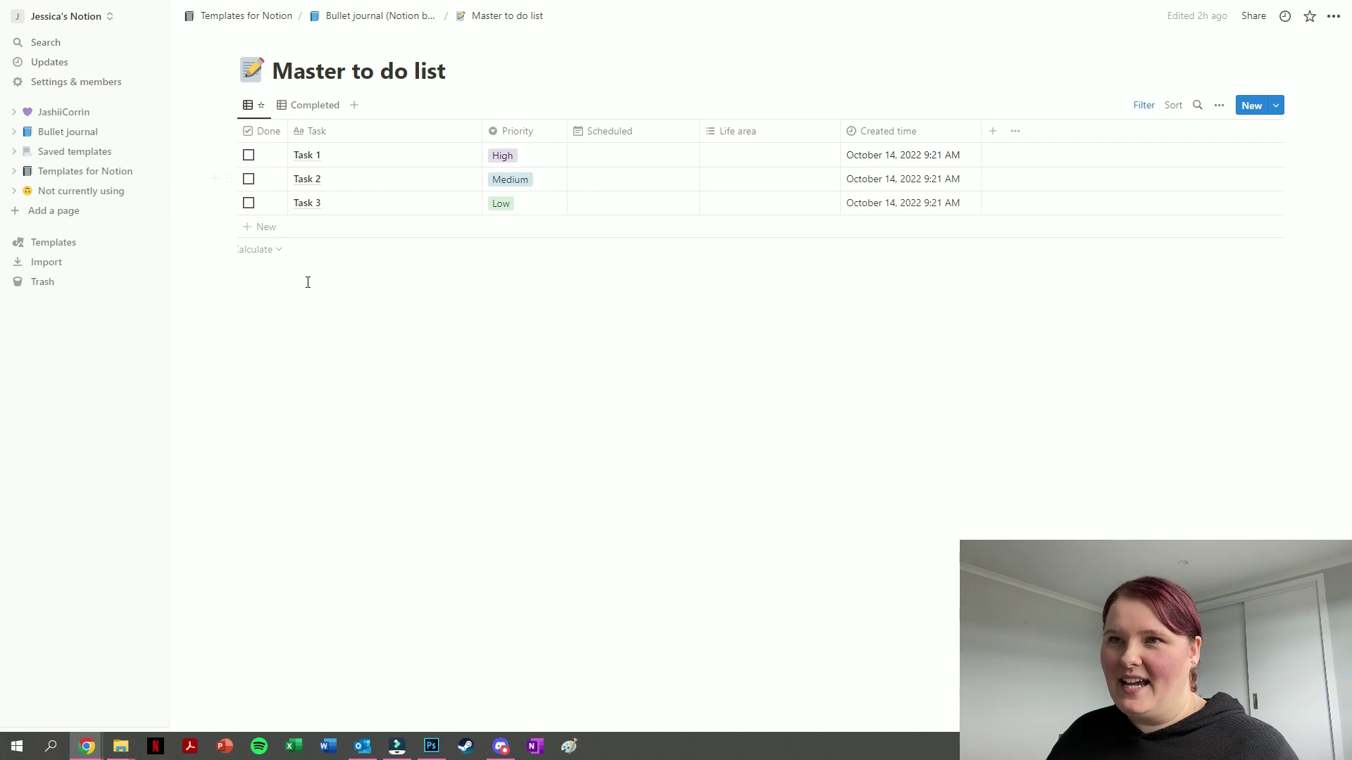
left_click(248, 156)
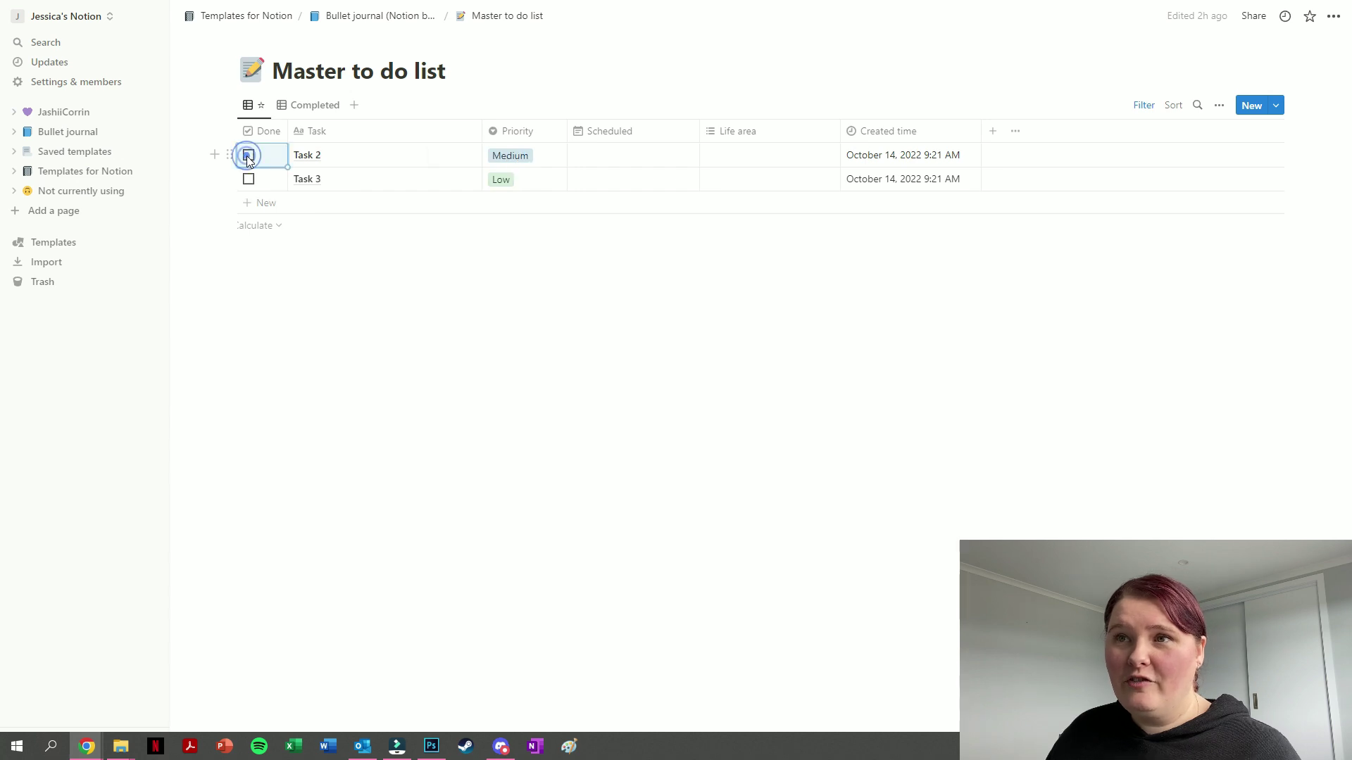
left_click(301, 112)
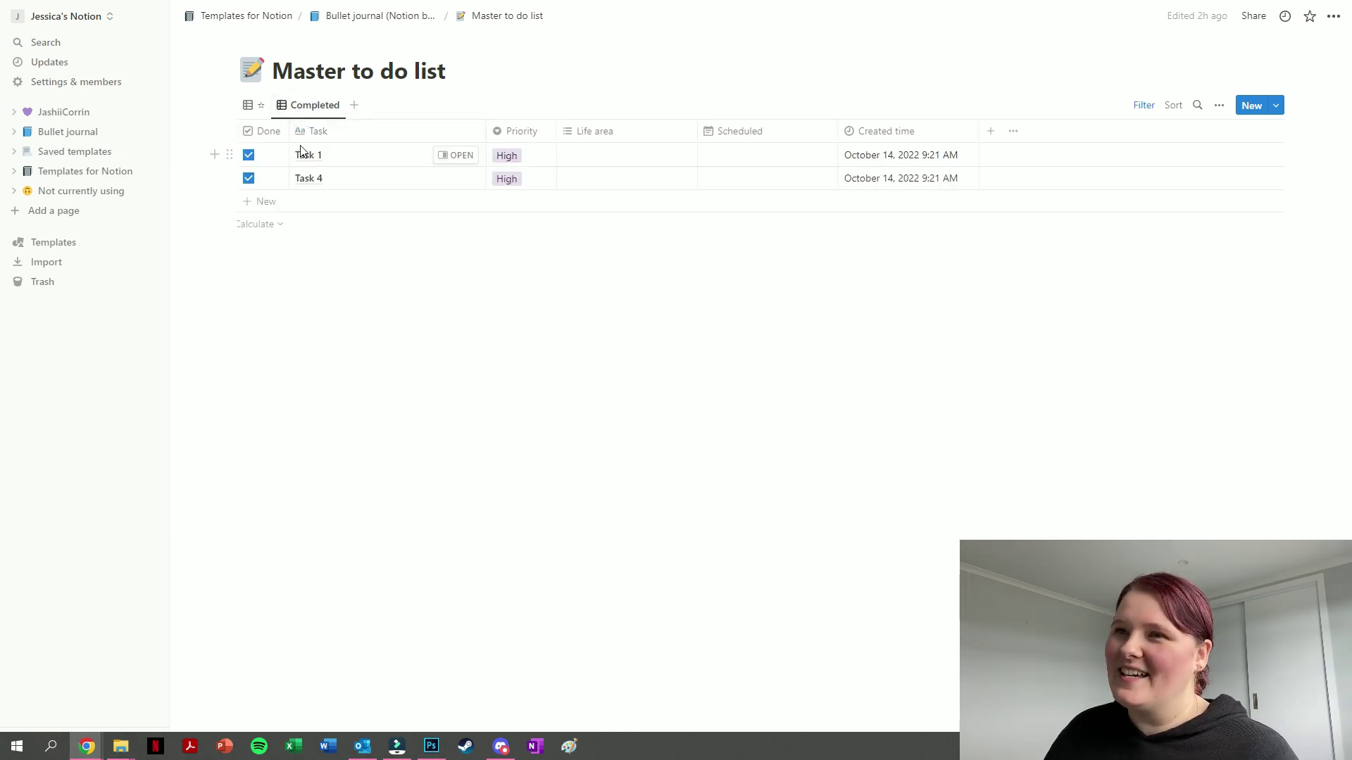
left_click(248, 154)
left_click(251, 106)
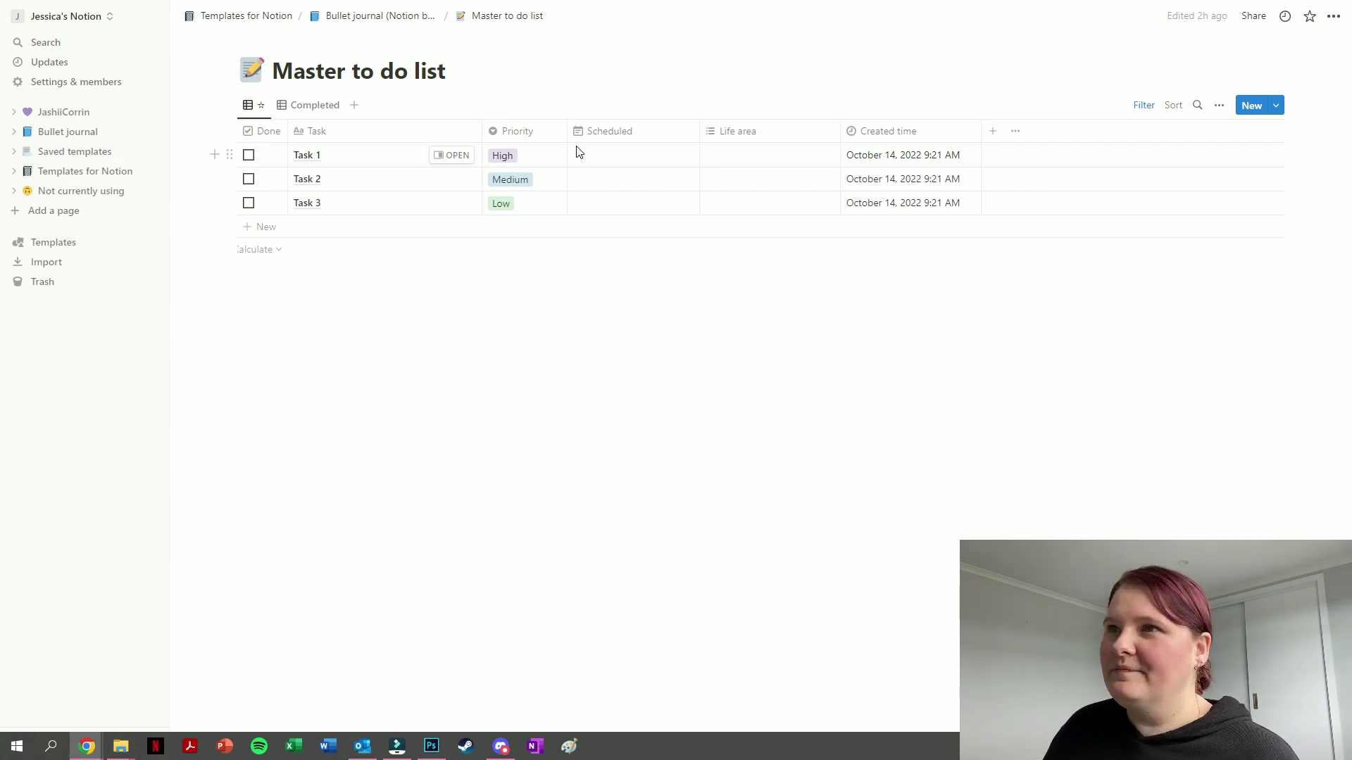
left_click(755, 161)
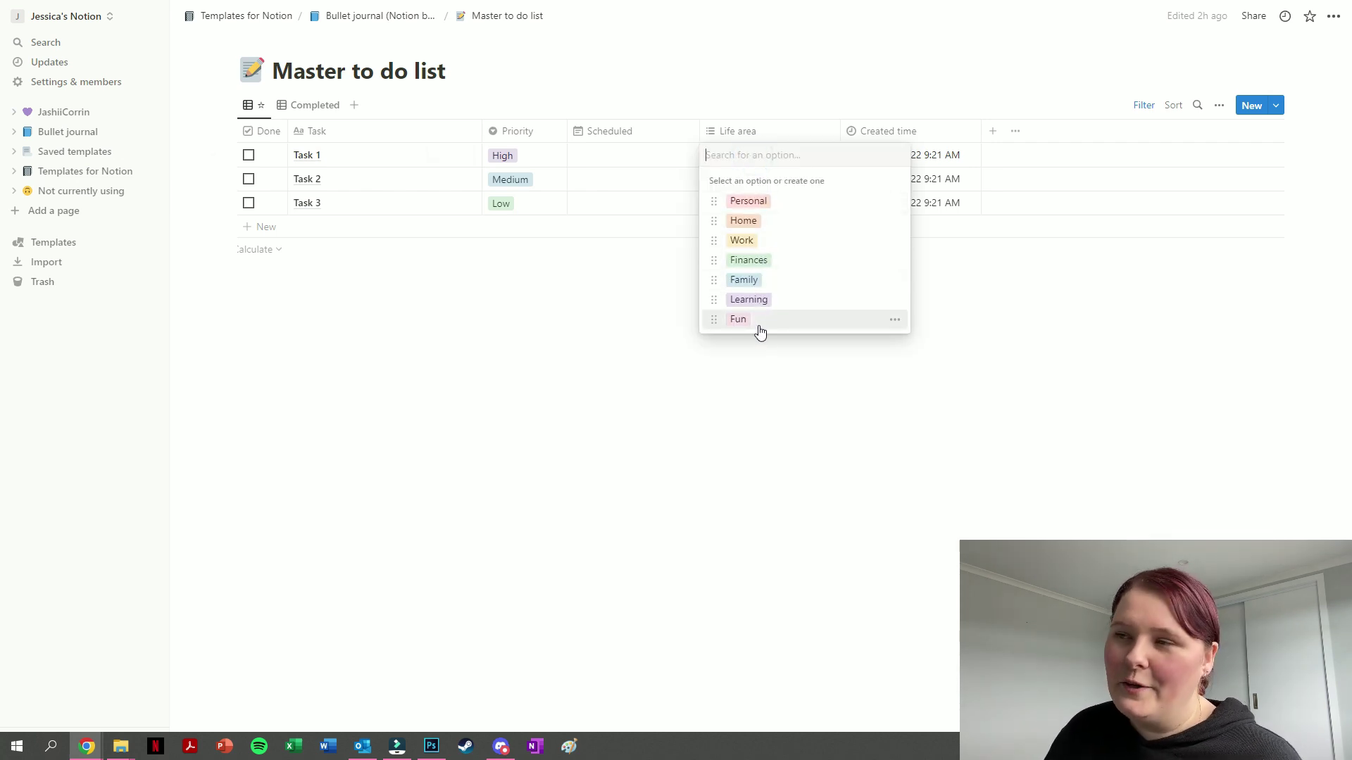
left_click(894, 202)
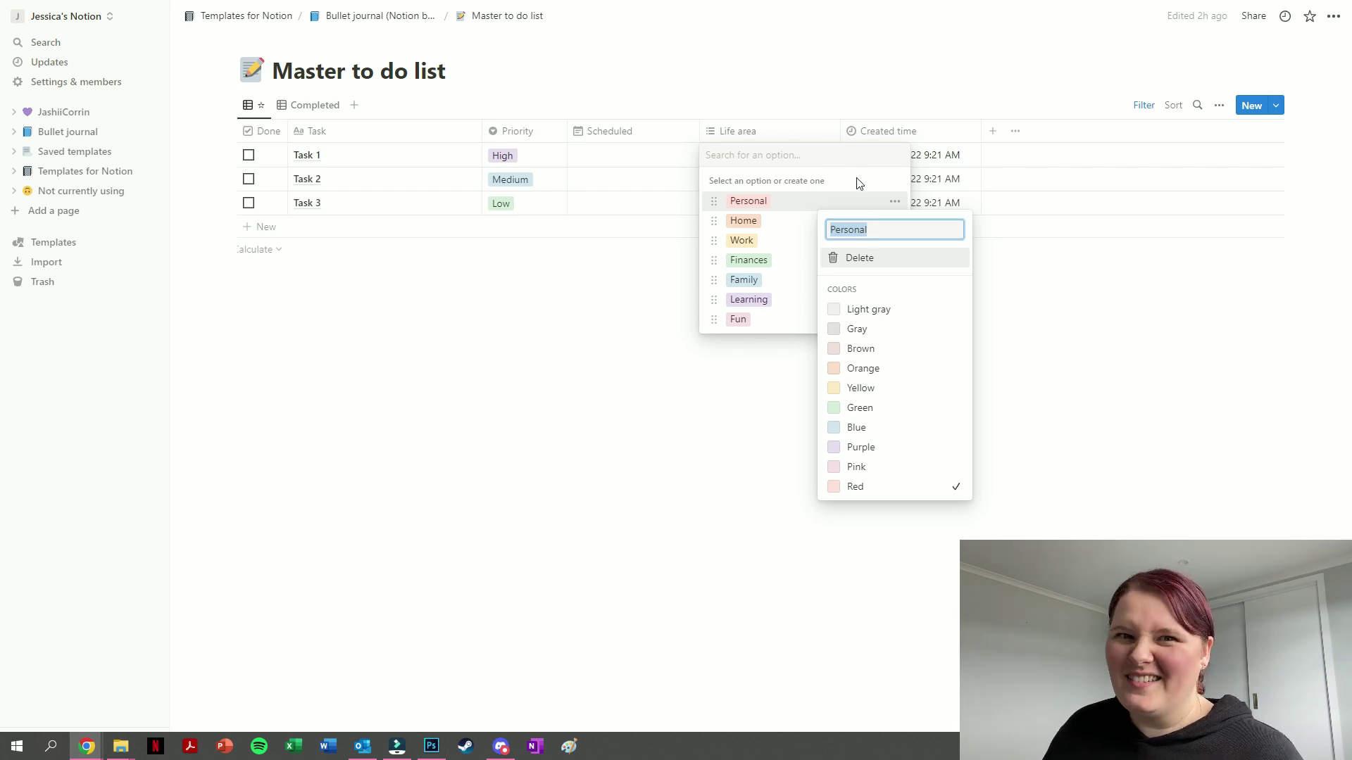
key("Escape")
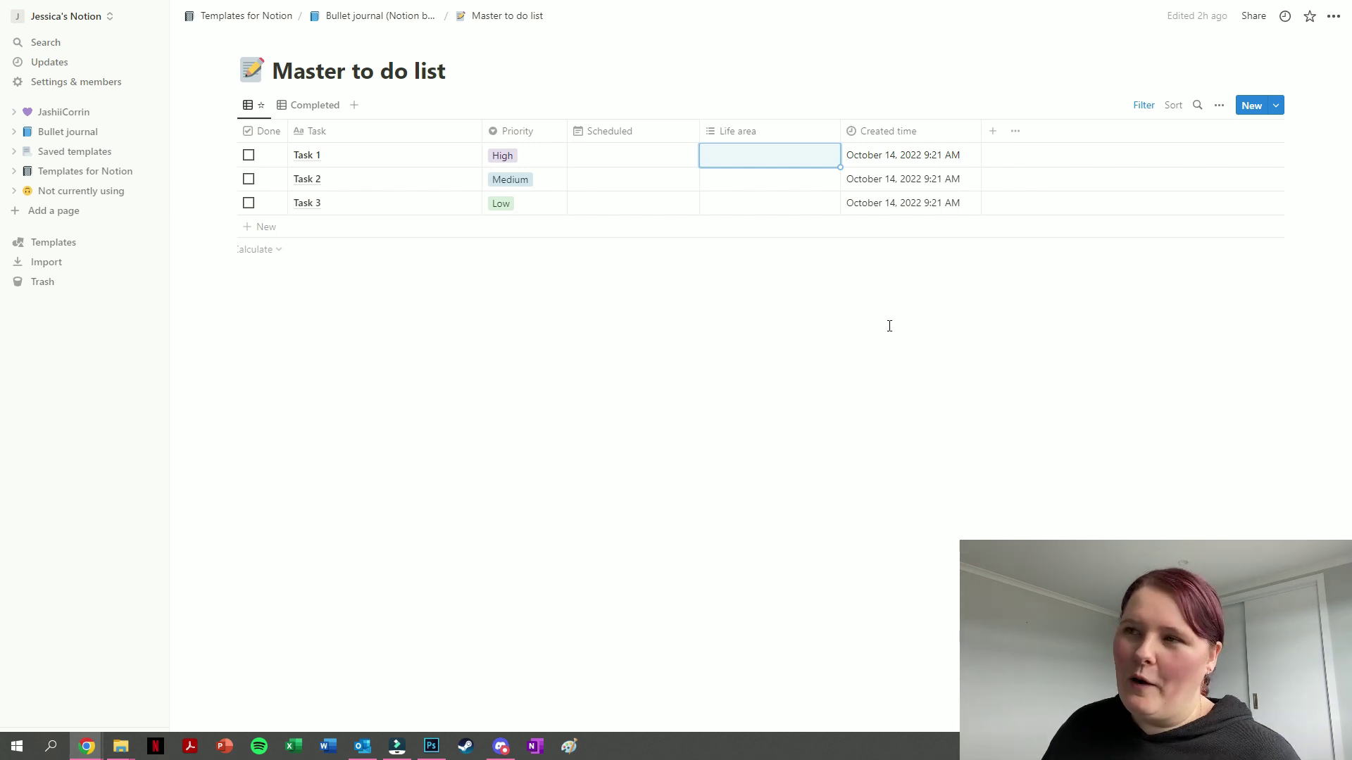
Step: View the Created time column menu, then bring up the property types for a new column
left_click(931, 129)
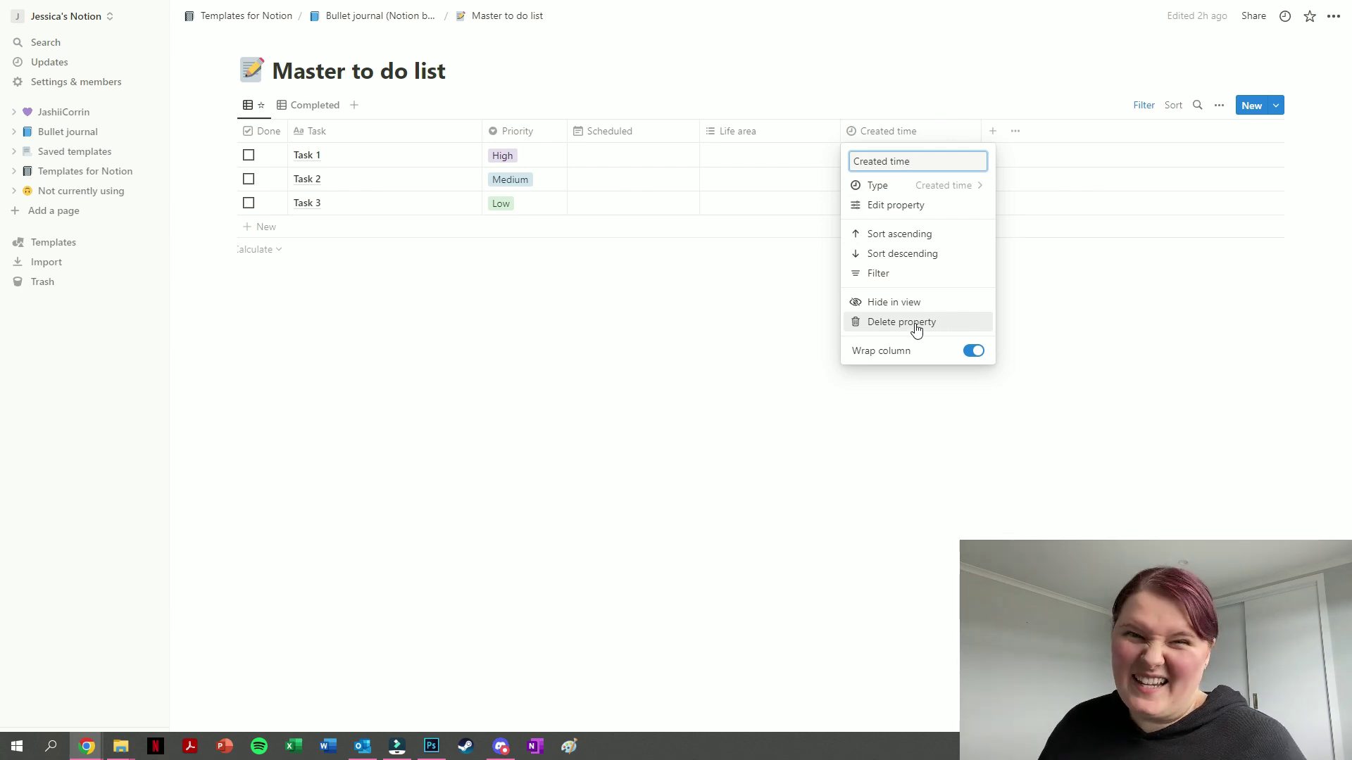
left_click(880, 465)
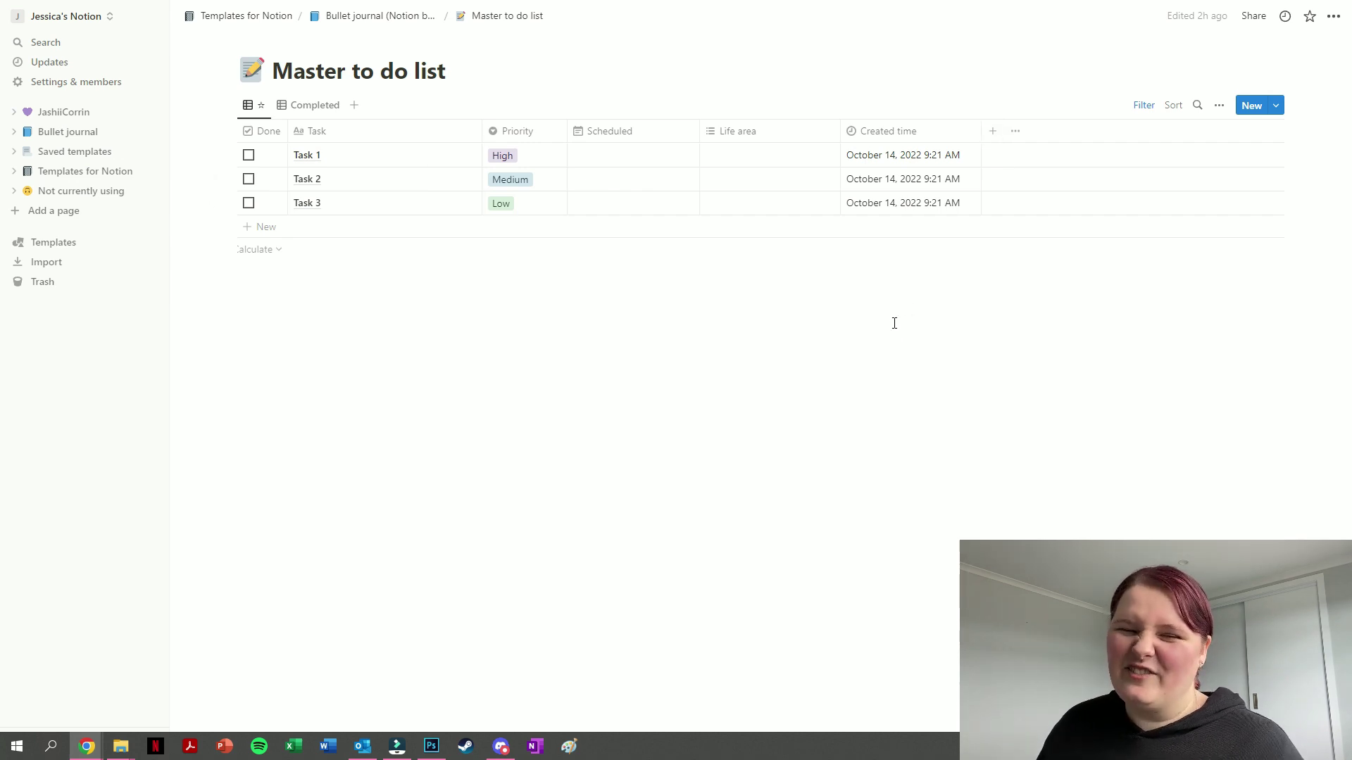
left_click(992, 131)
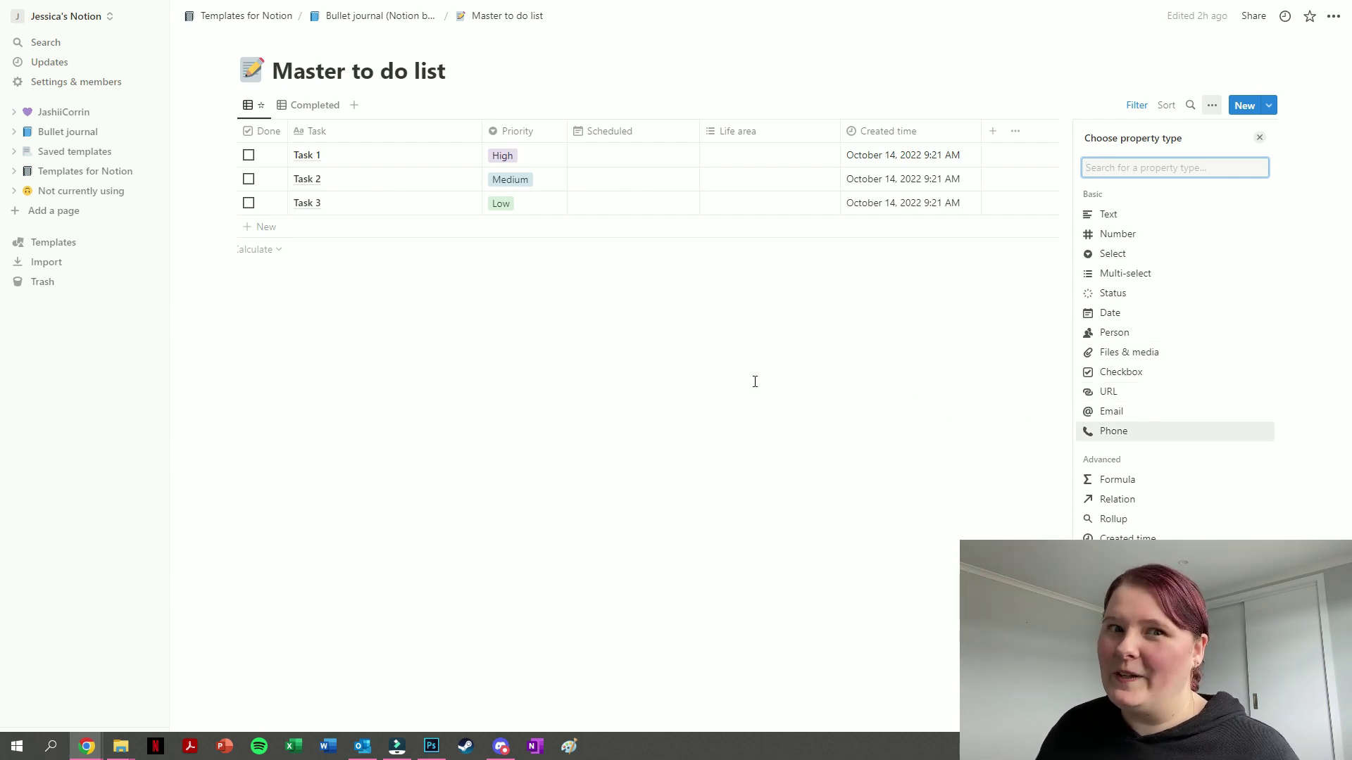
left_click(664, 396)
Step: Add a 'Cleaning checklist' line under Collections, turn it into a page, then delete it
left_click(352, 16)
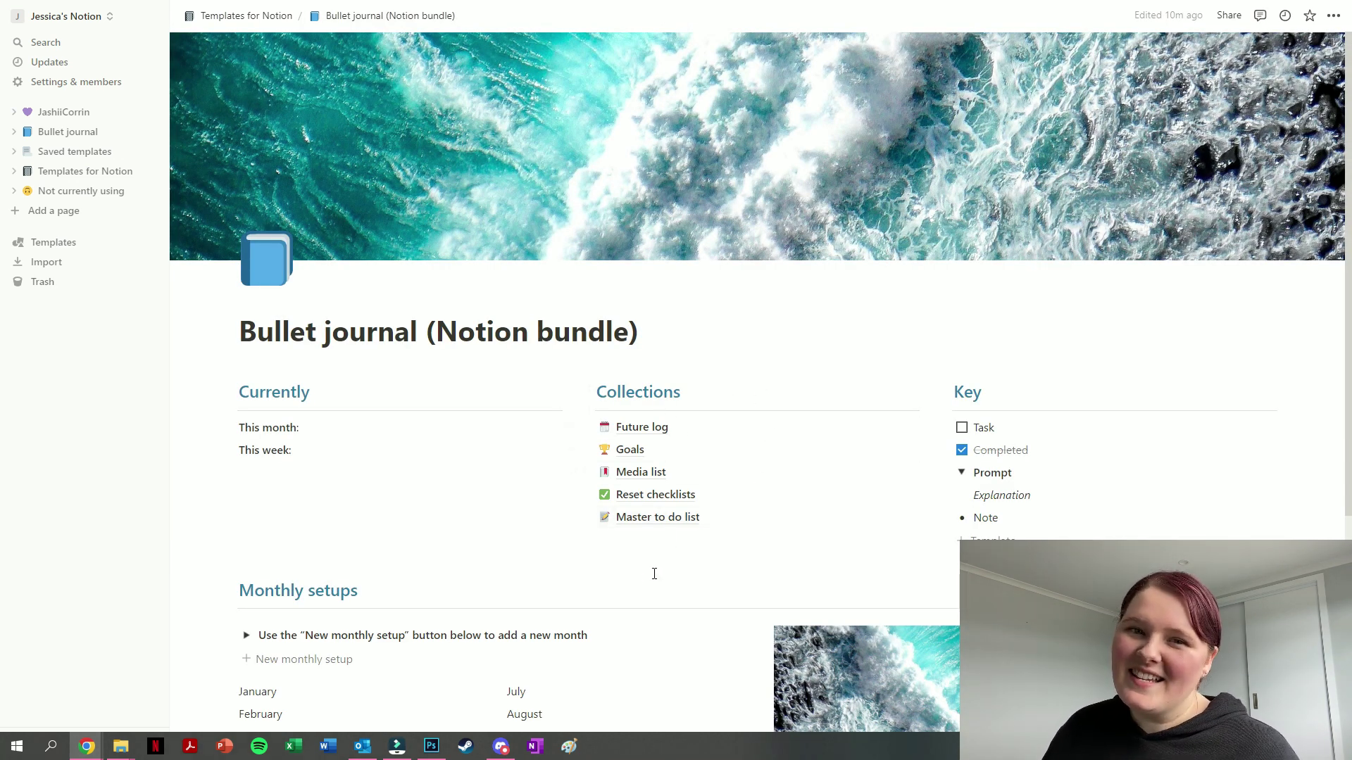
left_click(655, 540)
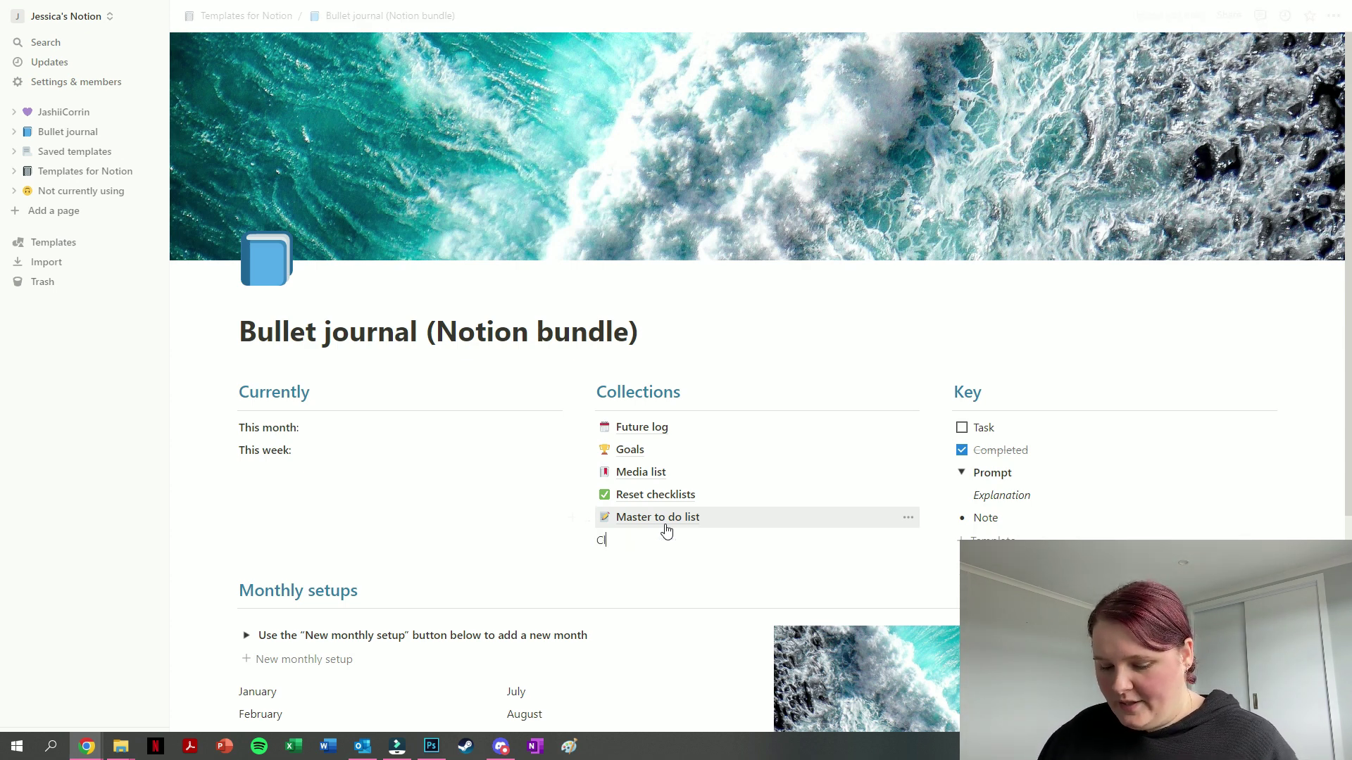
type("Cleaning checklist")
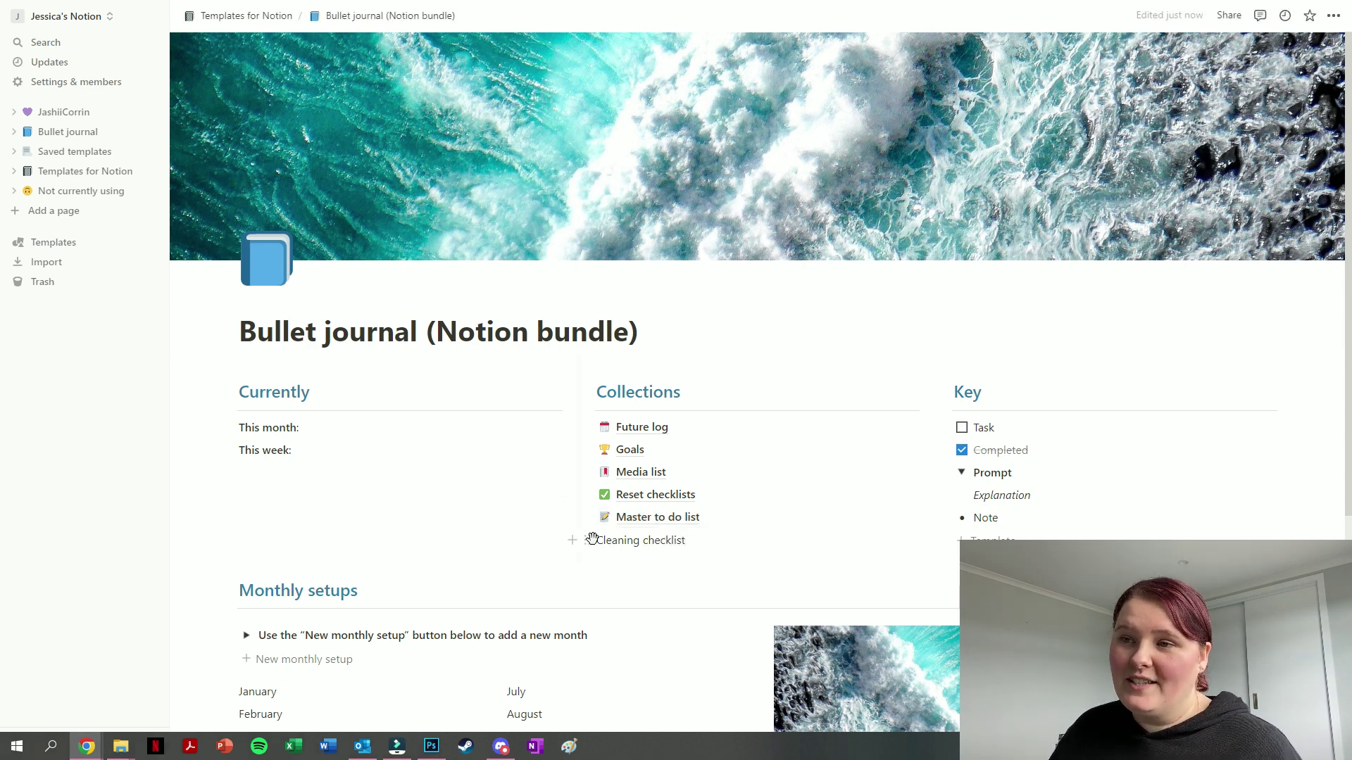
left_click(587, 539)
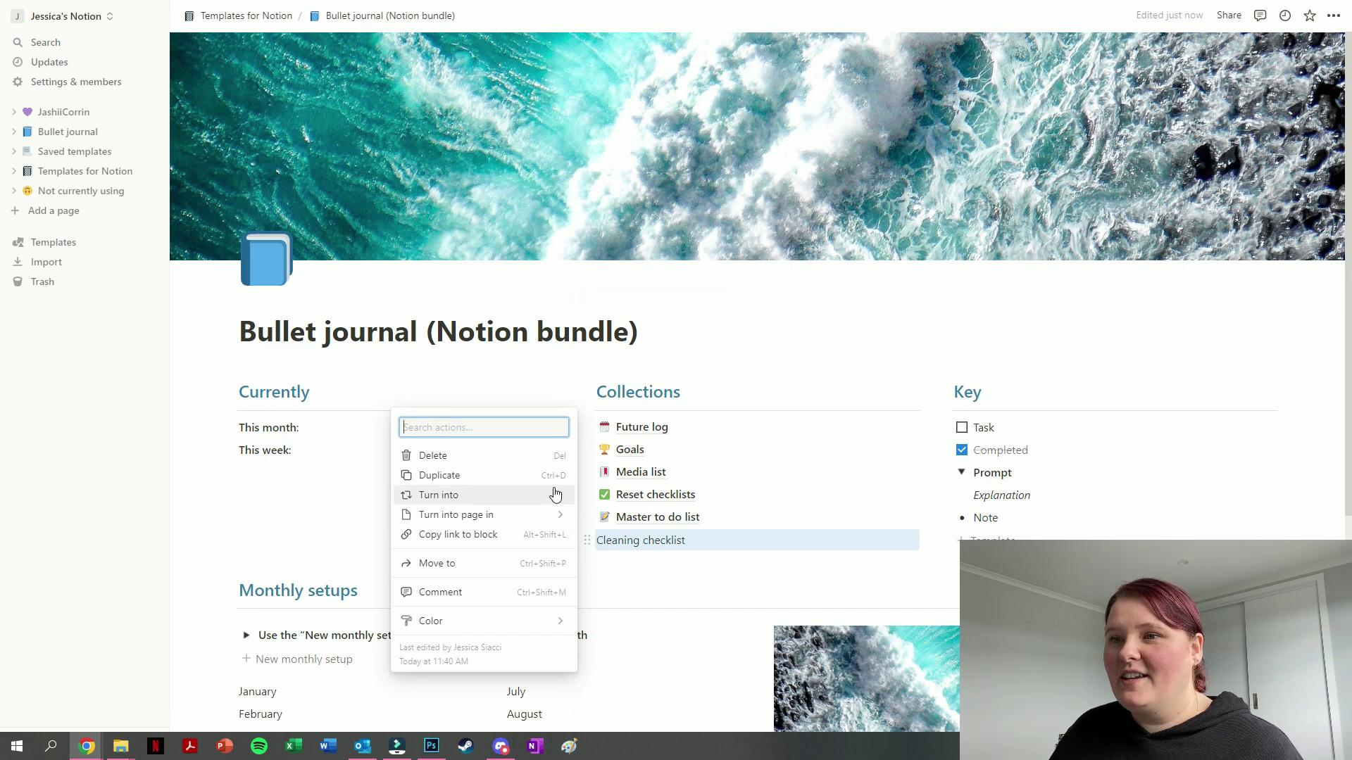
mouse_move(564, 494)
left_click(617, 376)
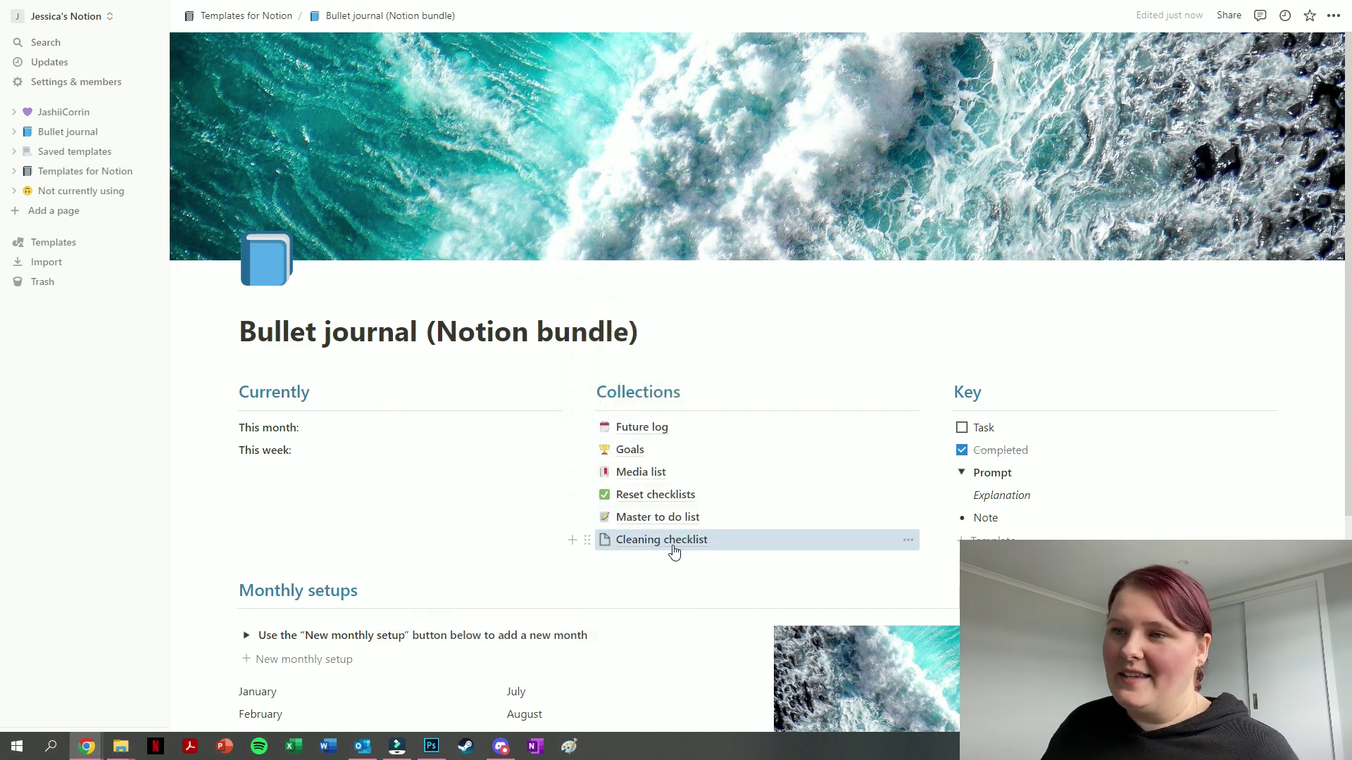
key("Delete")
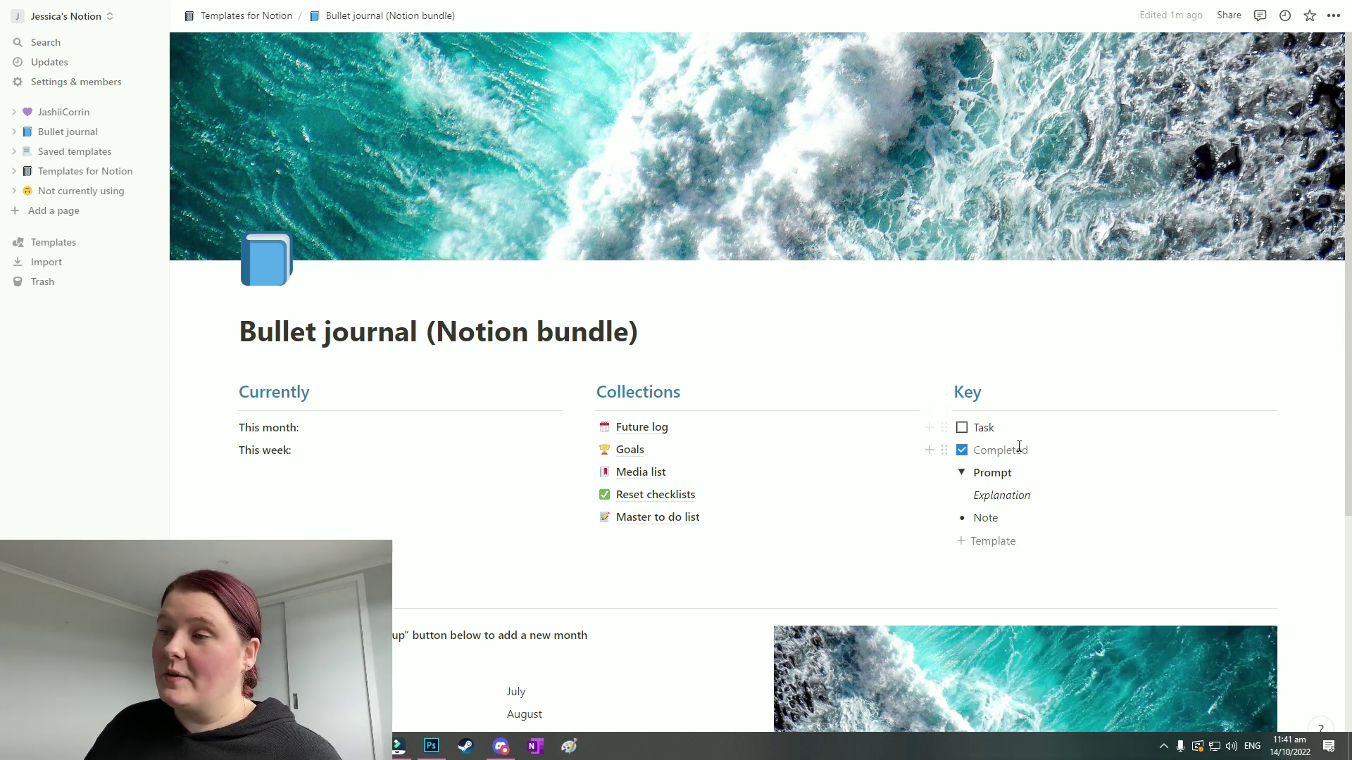
left_click(962, 428)
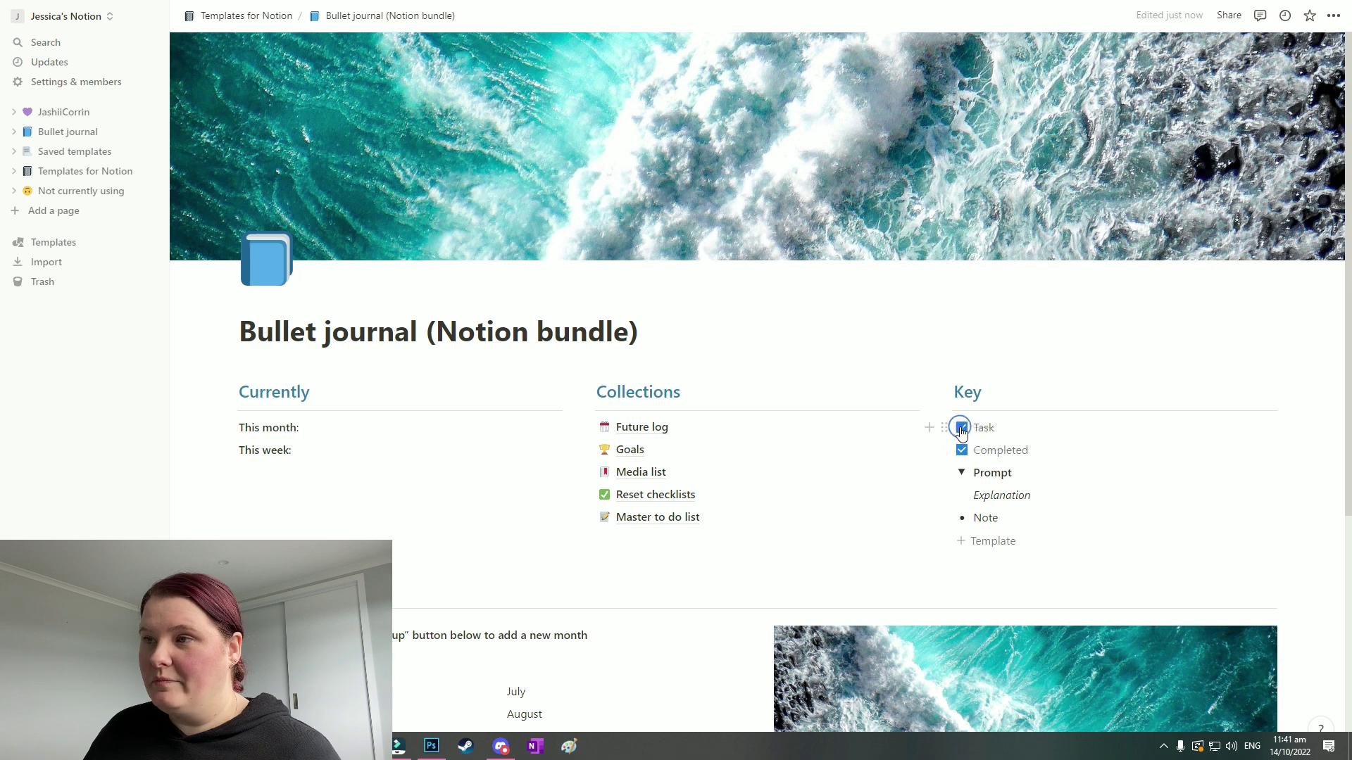
left_click(962, 427)
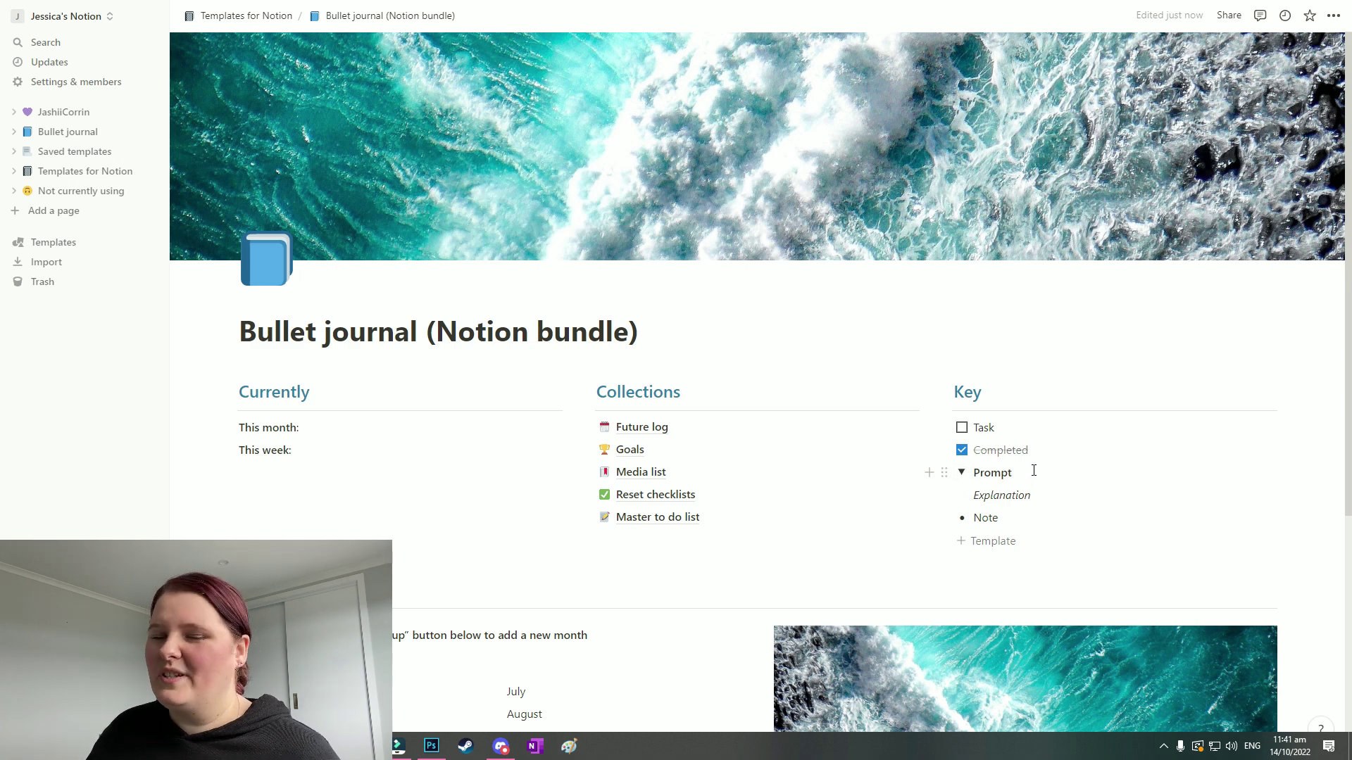
left_click(961, 472)
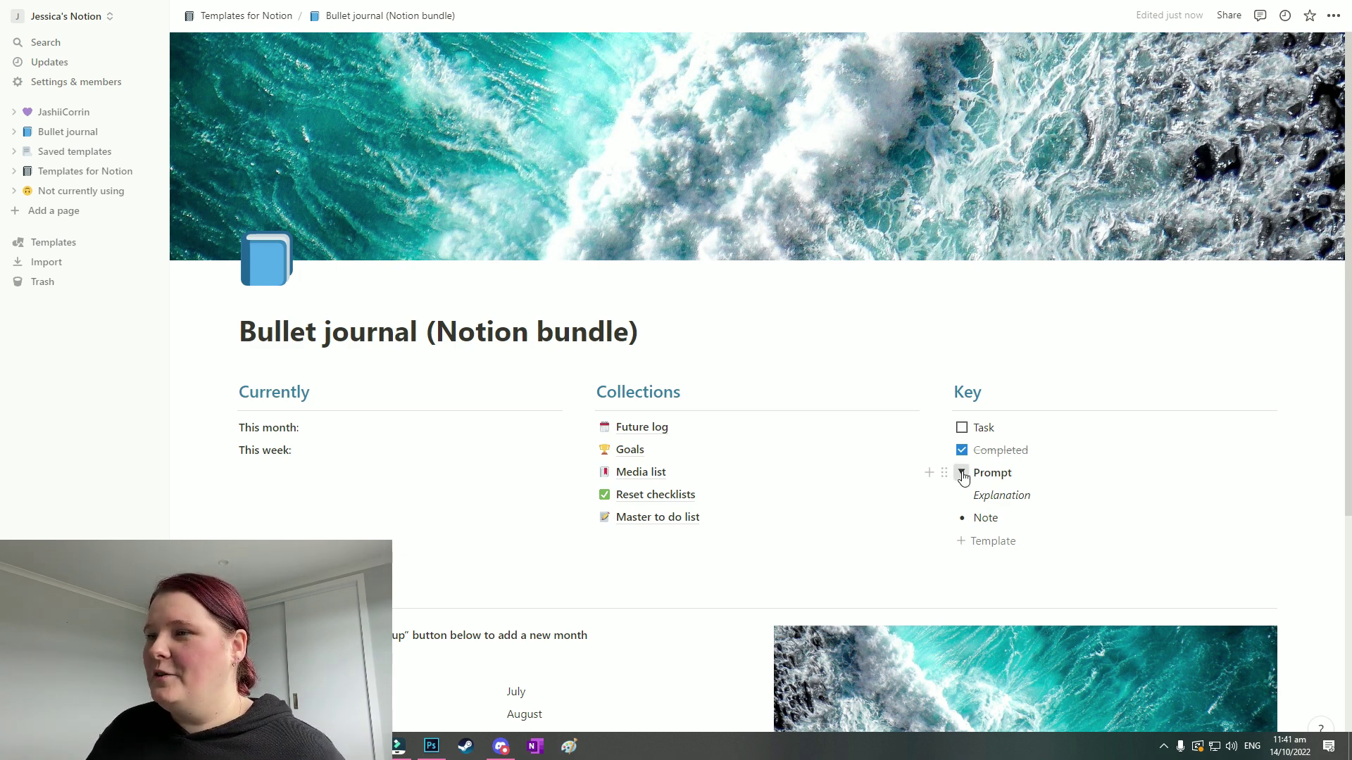
left_click(961, 472)
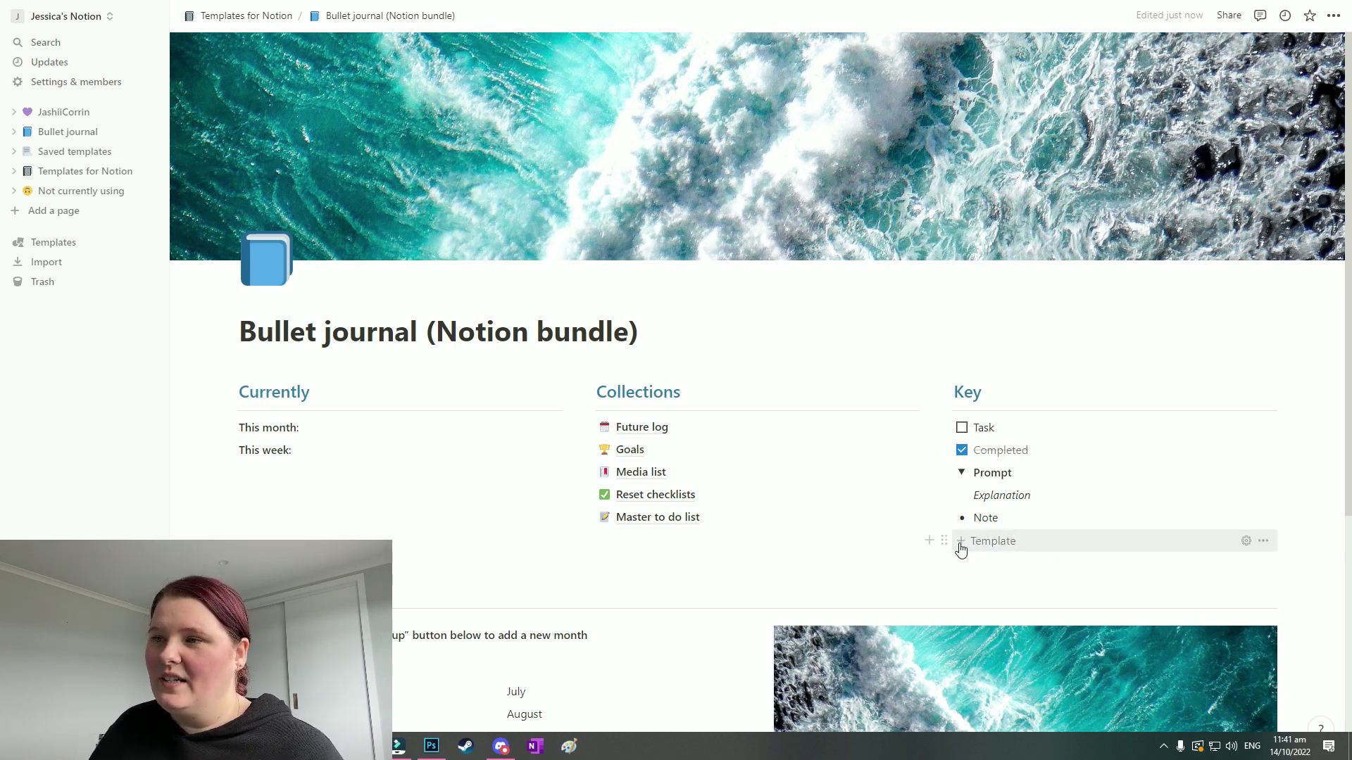
left_click(1001, 549)
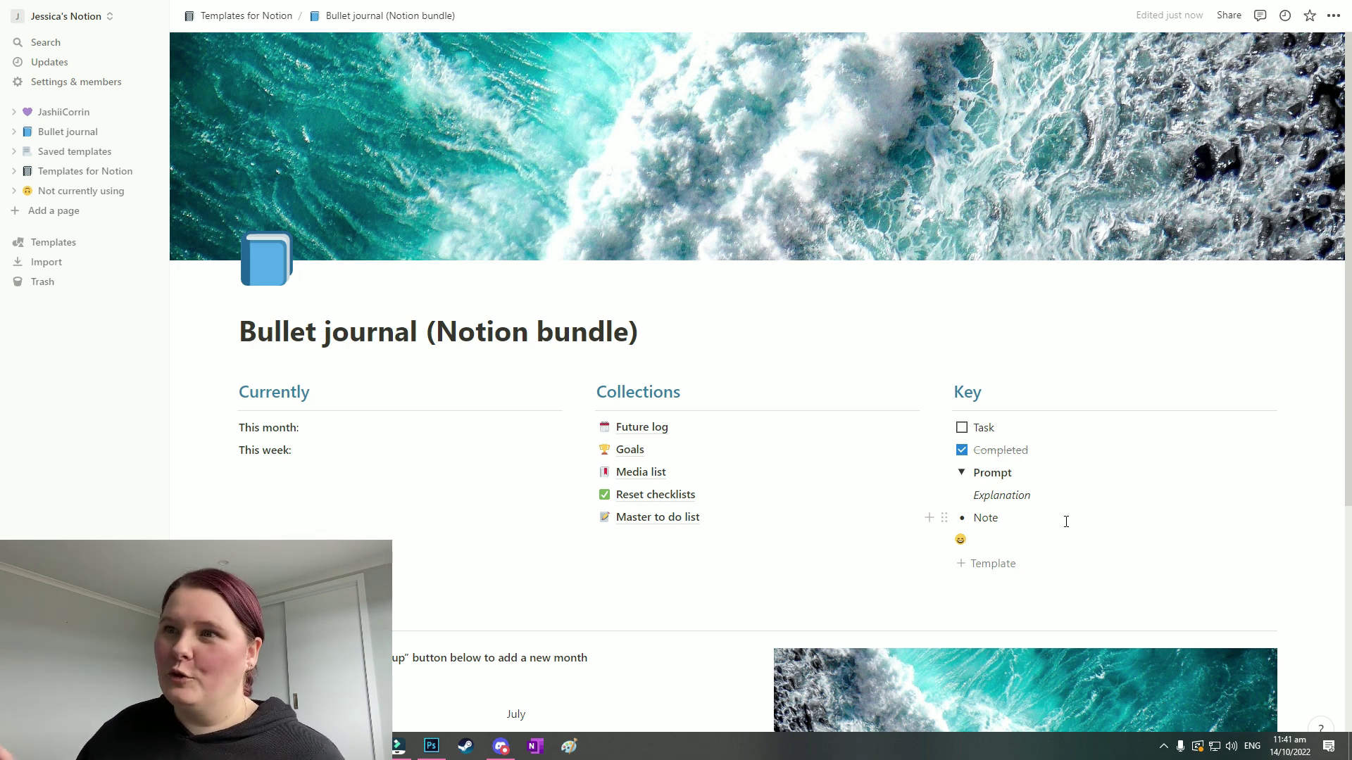
key("BackSpace")
key("BackSpace")
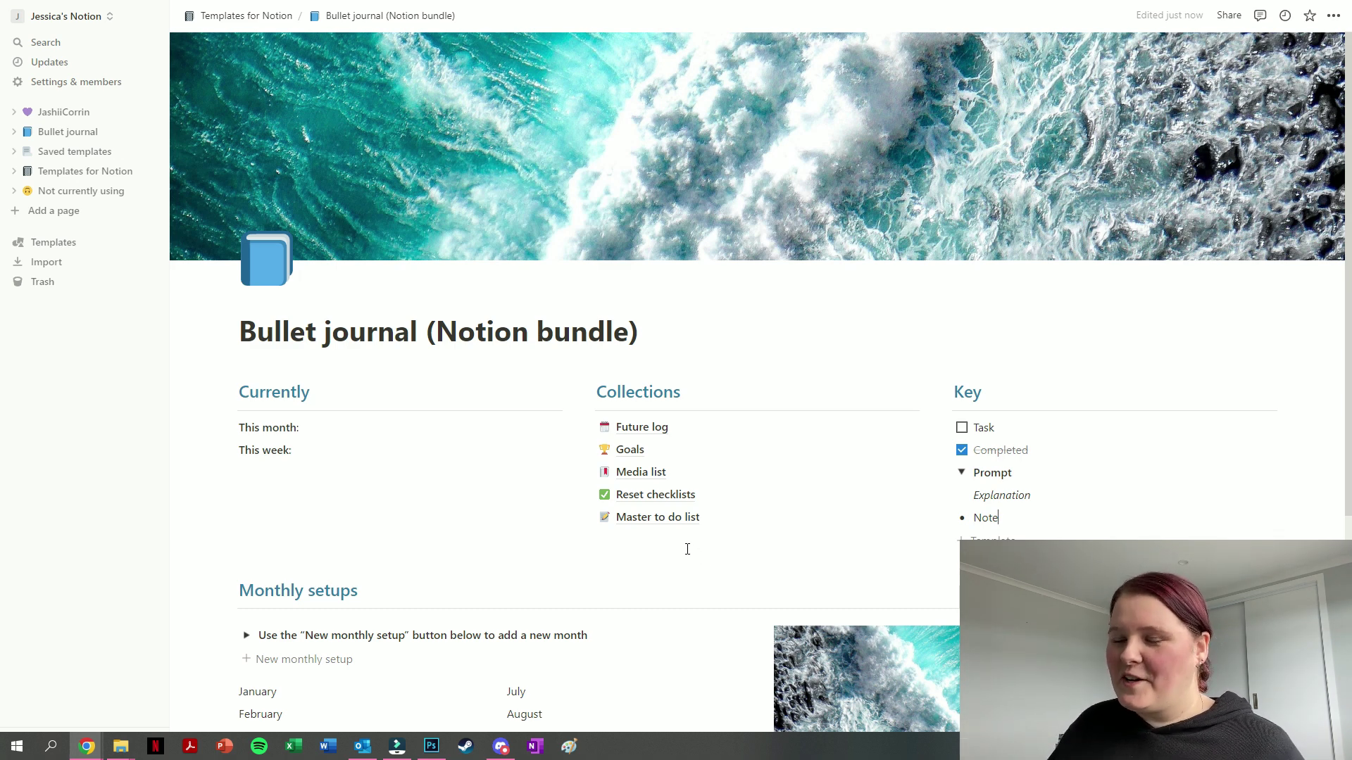
scroll(687, 549, "down", 3)
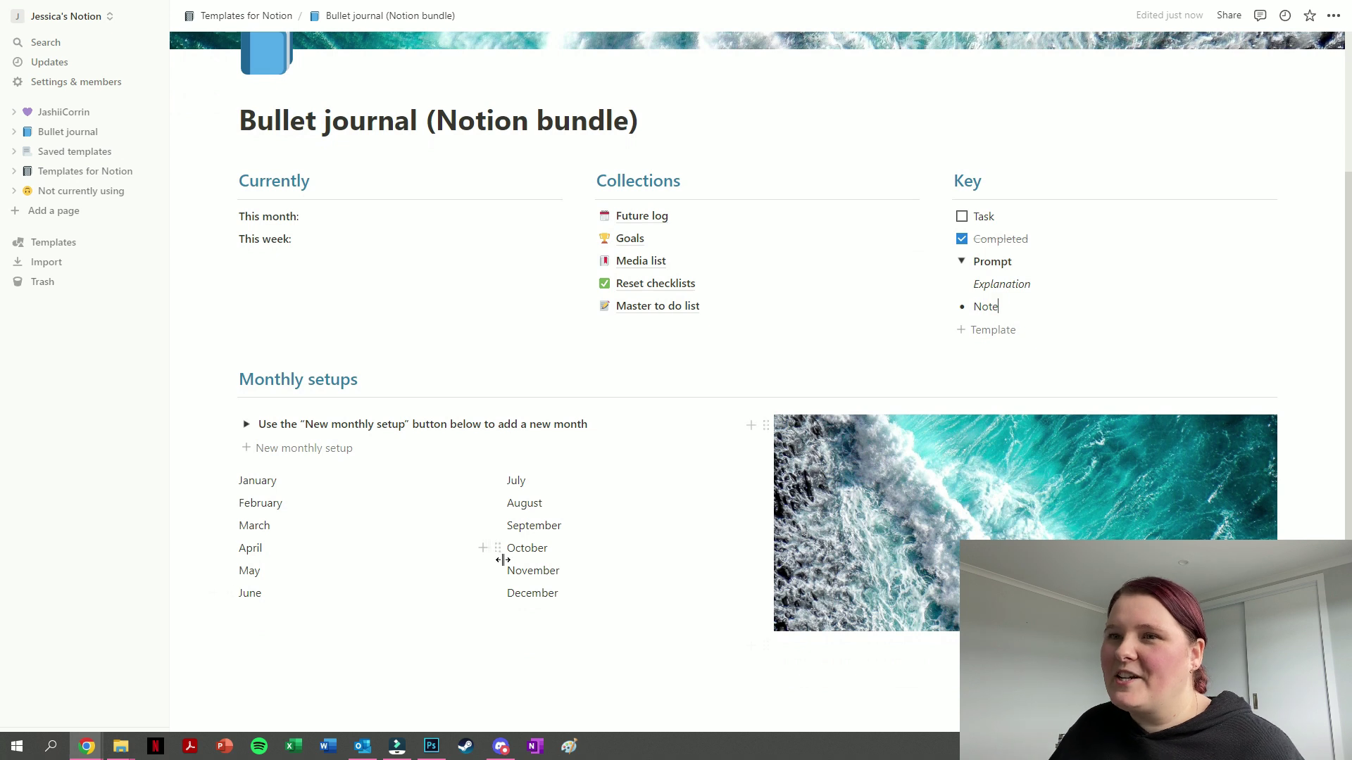
scroll(496, 591, "down", 1)
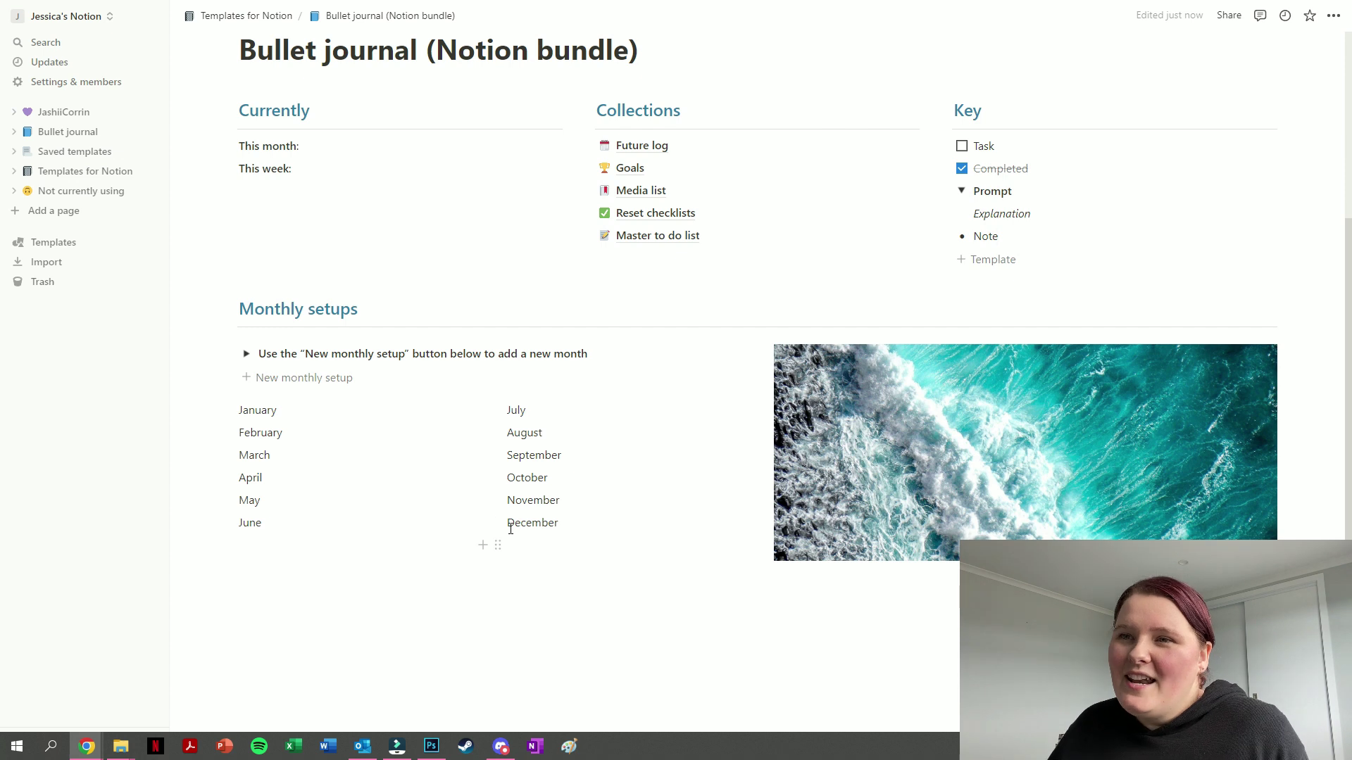
left_click(308, 387)
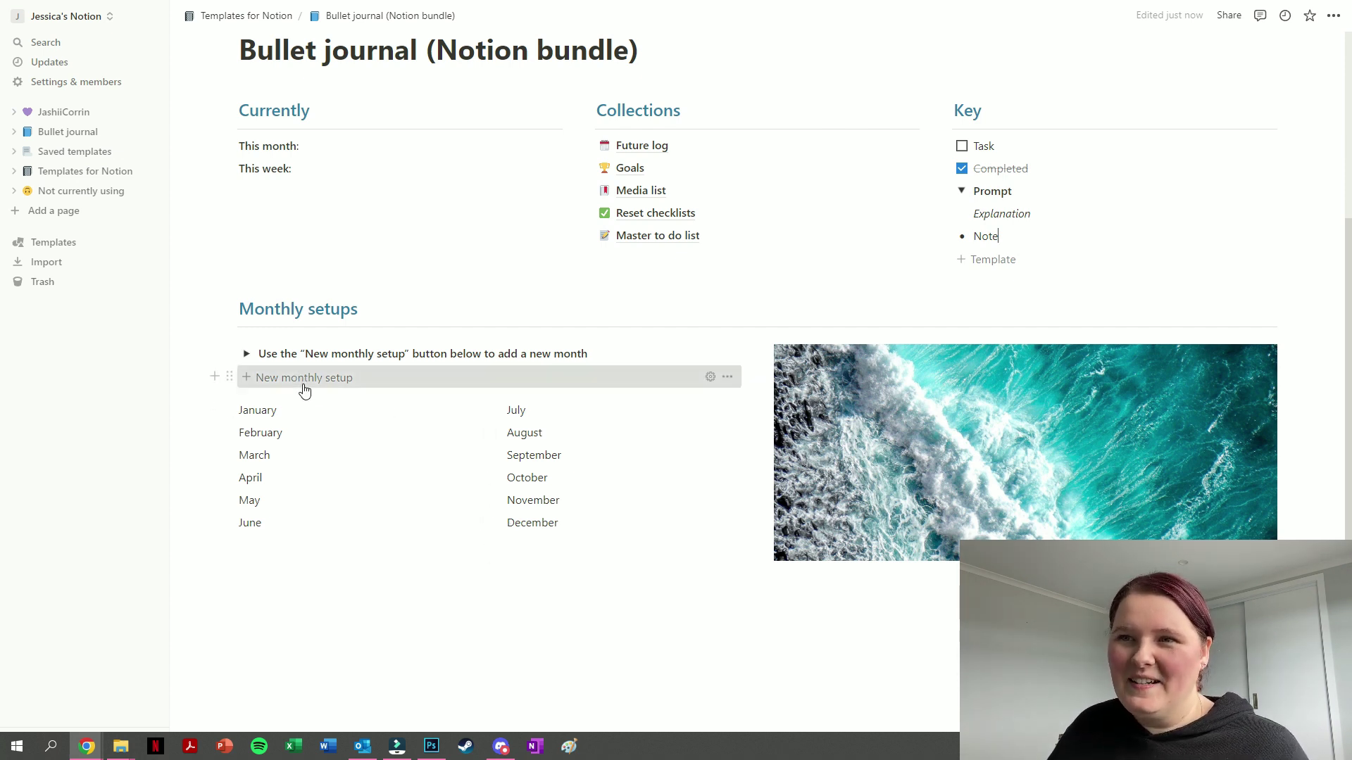